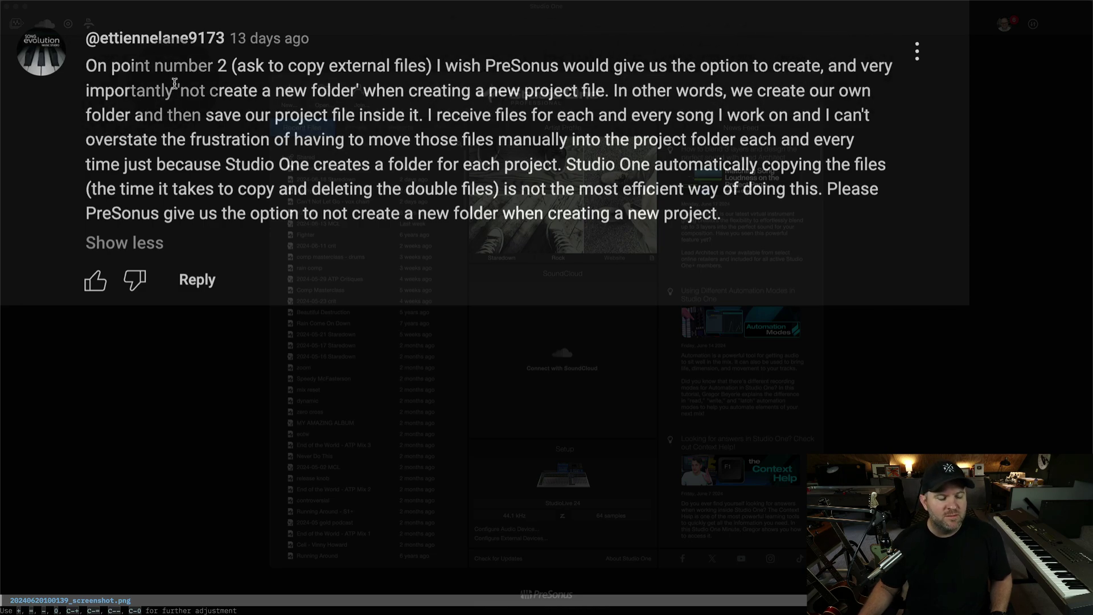
key("ctrl+space")
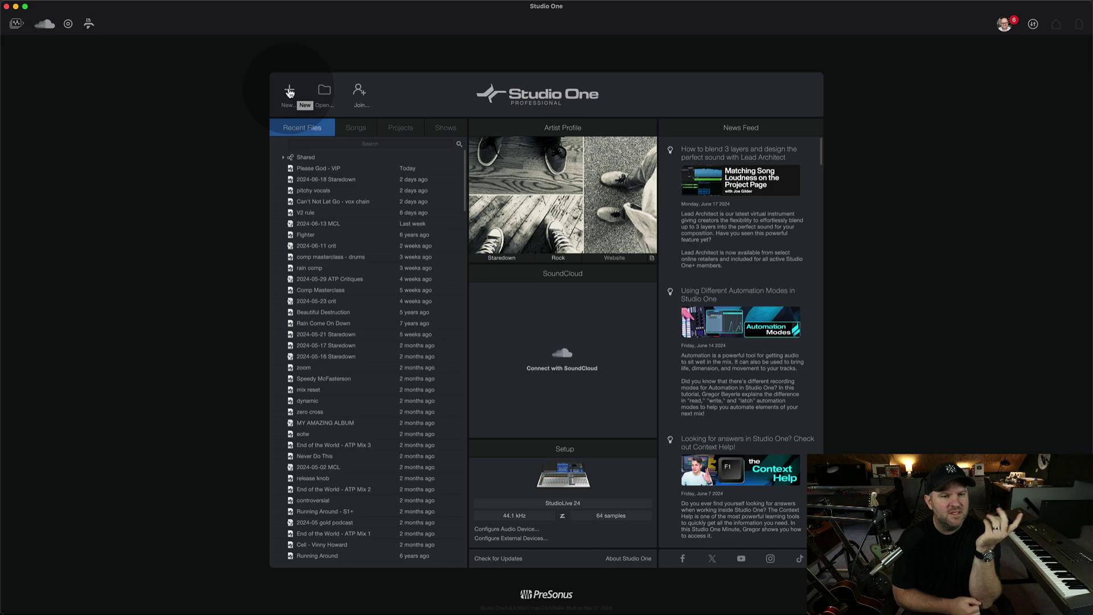
Step: Choose New... on the Studio One Start page to begin a new song
left_click(290, 91)
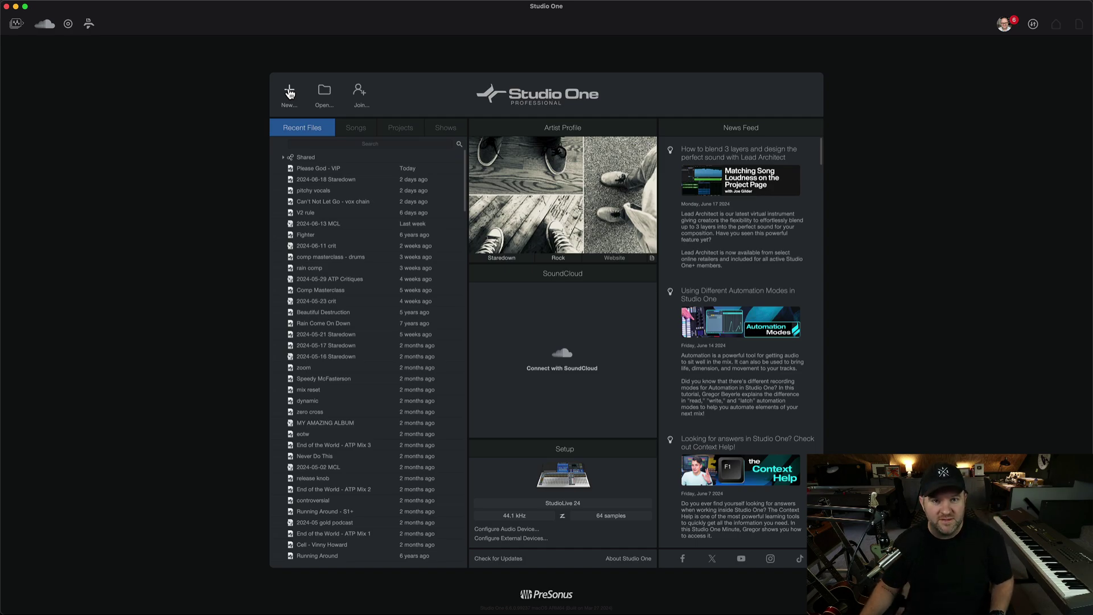
left_click(289, 92)
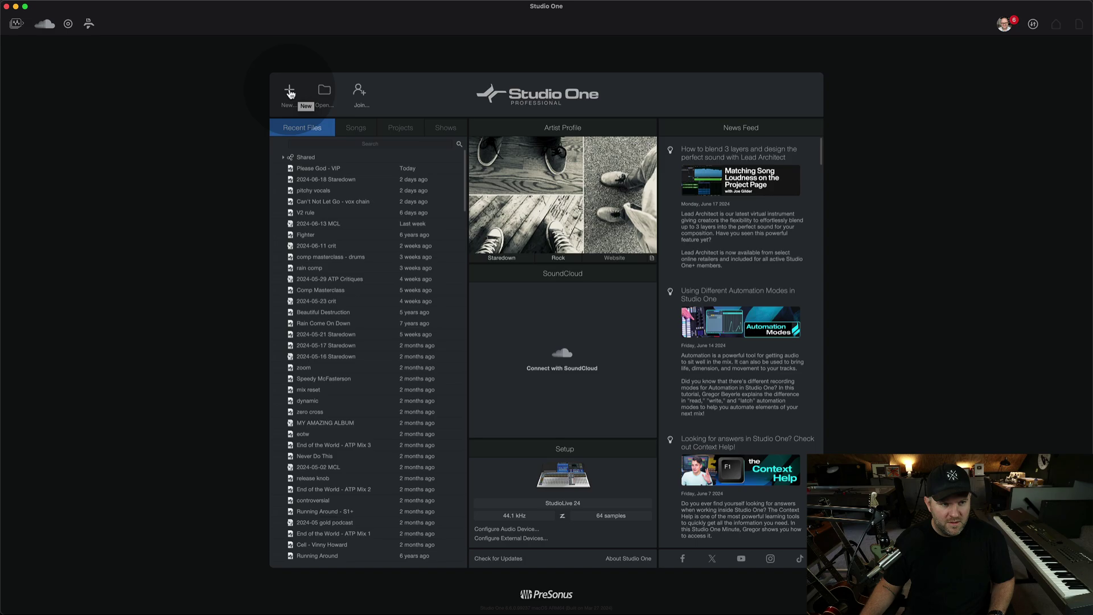
Step: Pick the Record and Mix template and title the song 'brand spankin' new song'
left_click(372, 116)
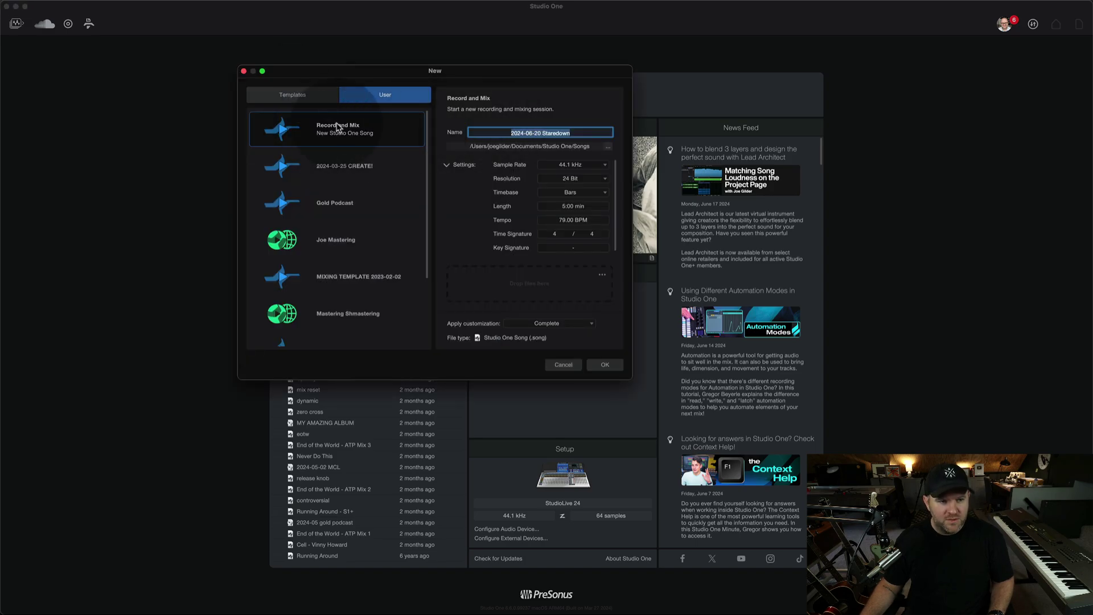
type("brand spankin' new song")
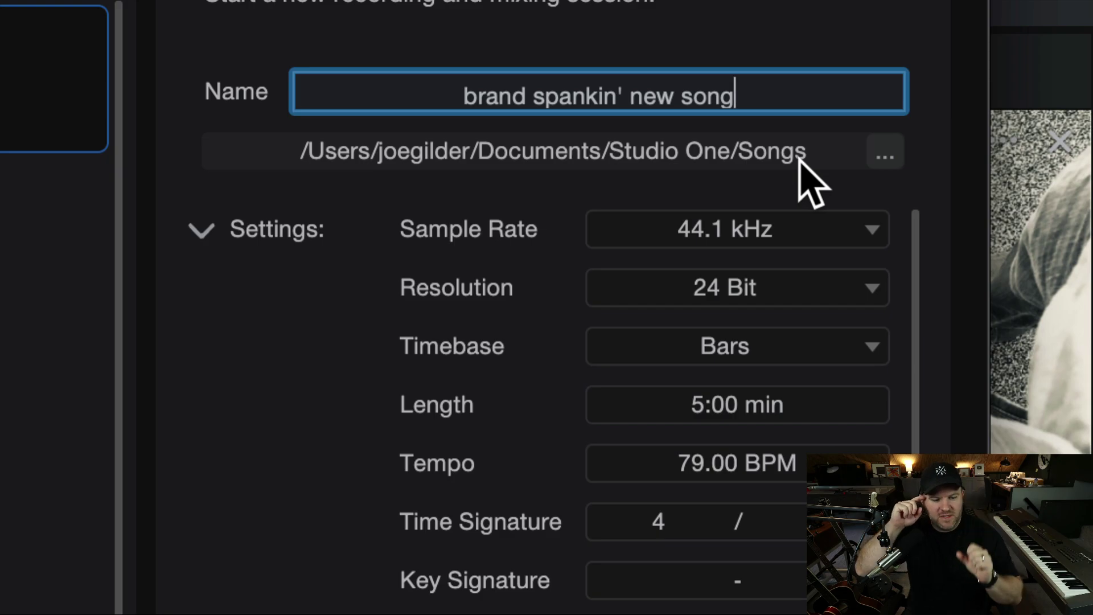
Step: Set the song location to /Volumes/1TB Gray/STUDIO ONE/Songs and create the song
left_click(874, 158)
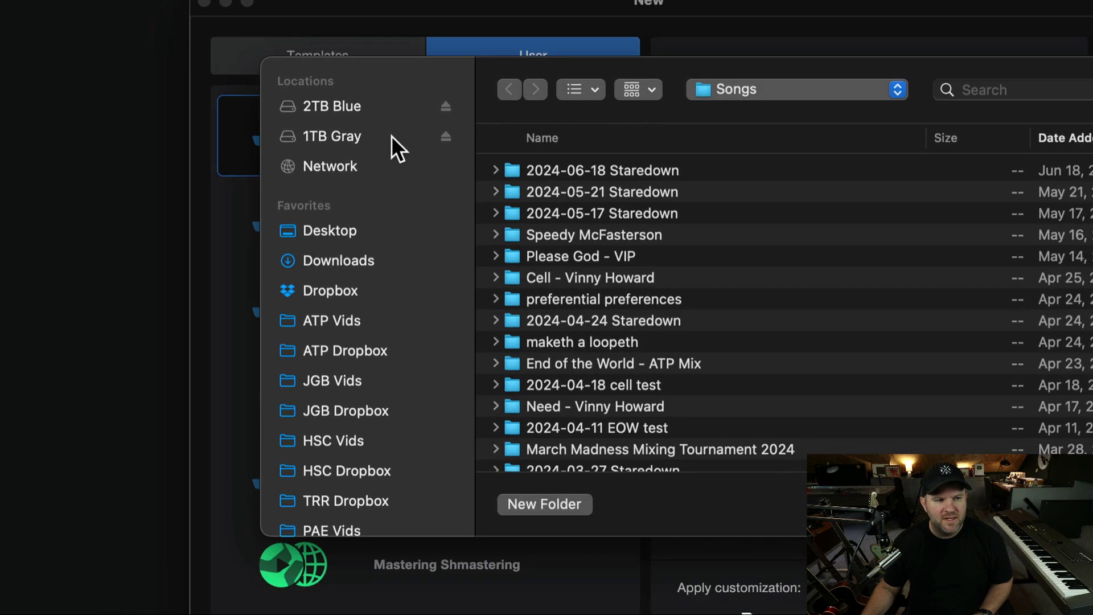
left_click(306, 139)
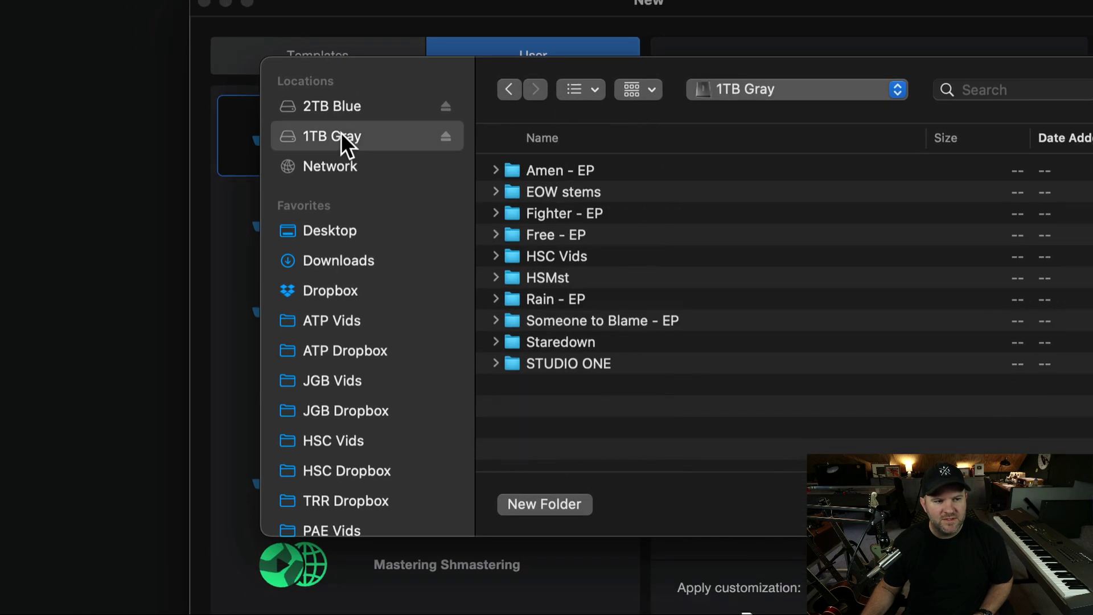
left_click(337, 103)
left_click(348, 127)
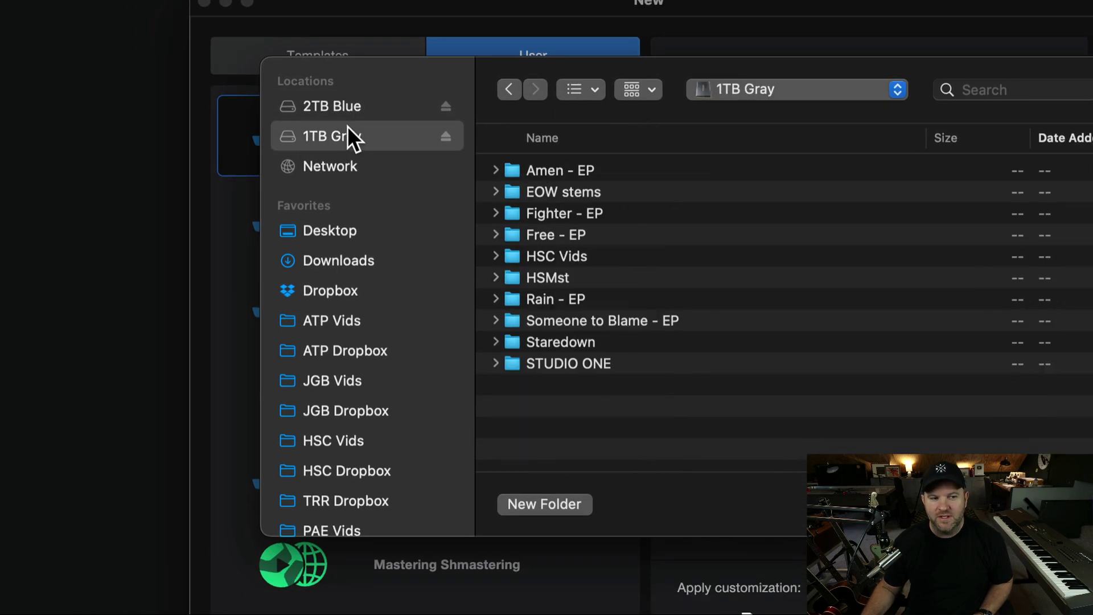
double_click(564, 366)
double_click(554, 233)
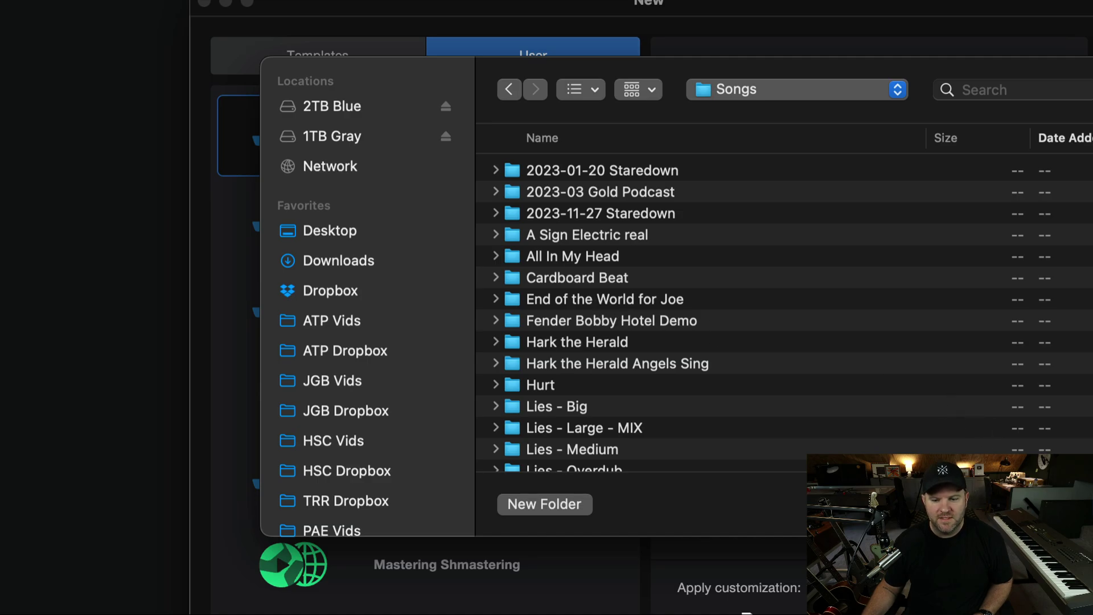
key("Return")
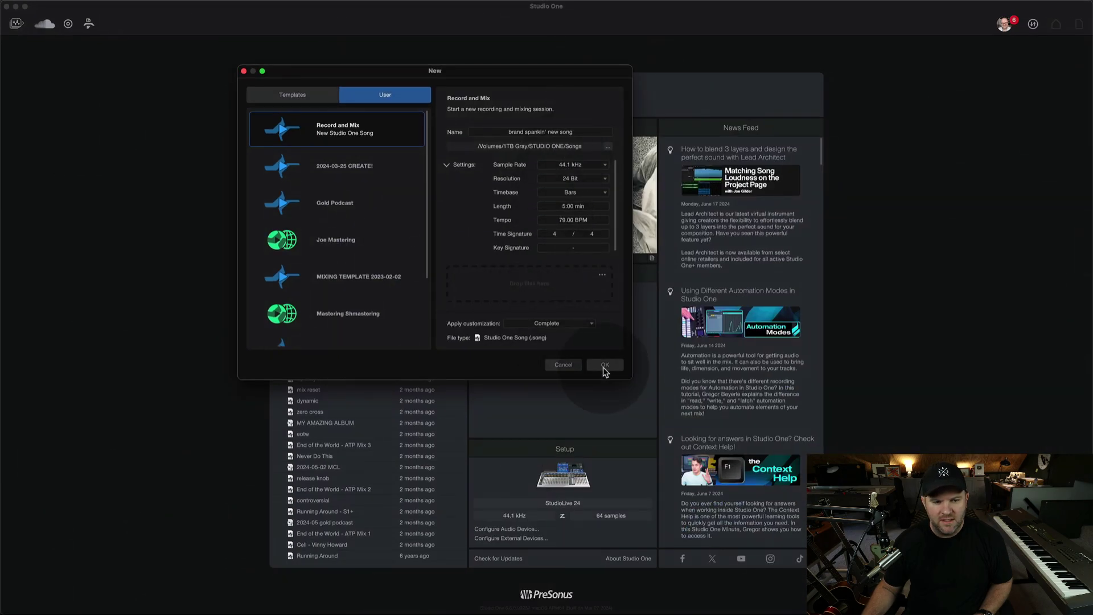
left_click(604, 369)
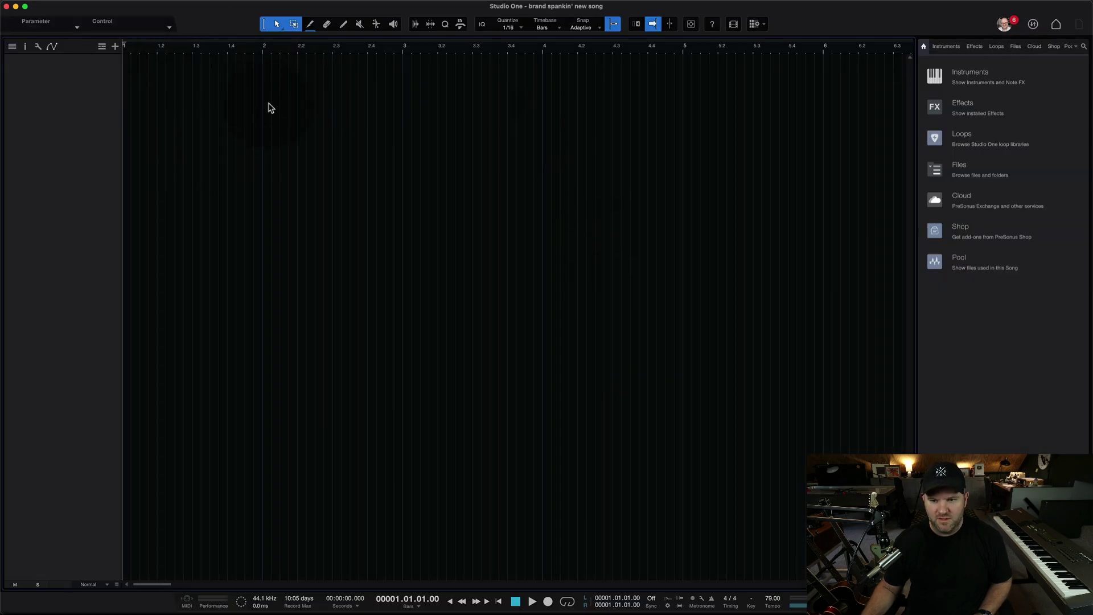
Step: In Finder, navigate to 1TB Gray > STUDIO ONE > Songs
key("super+Tab")
left_click(636, 317)
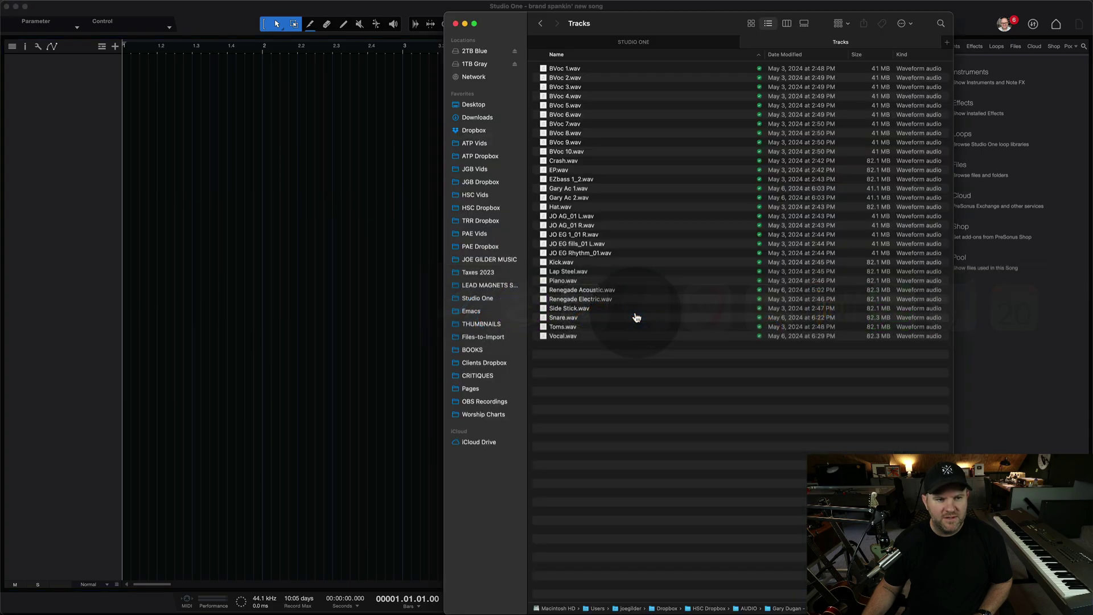
double_click(634, 42)
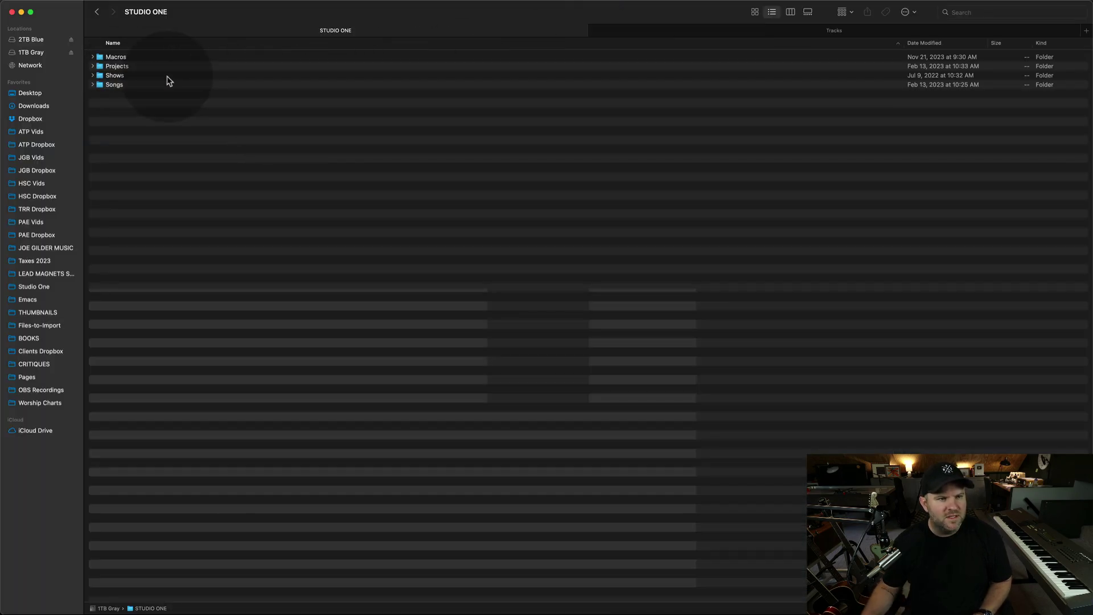
key("super+Up")
key("super+Up")
left_click(49, 53)
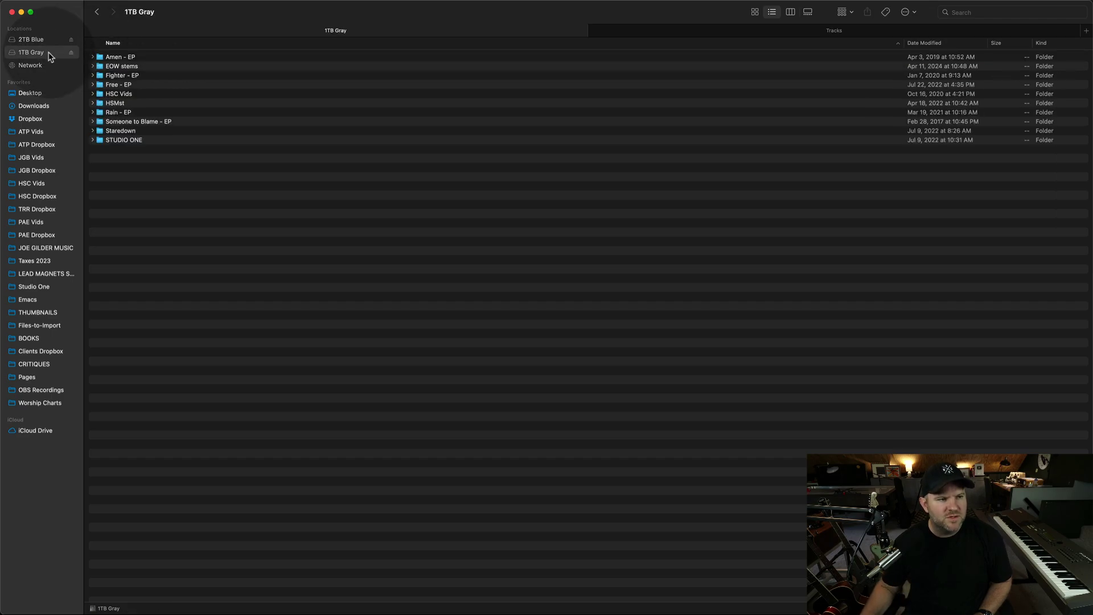
left_click(124, 141)
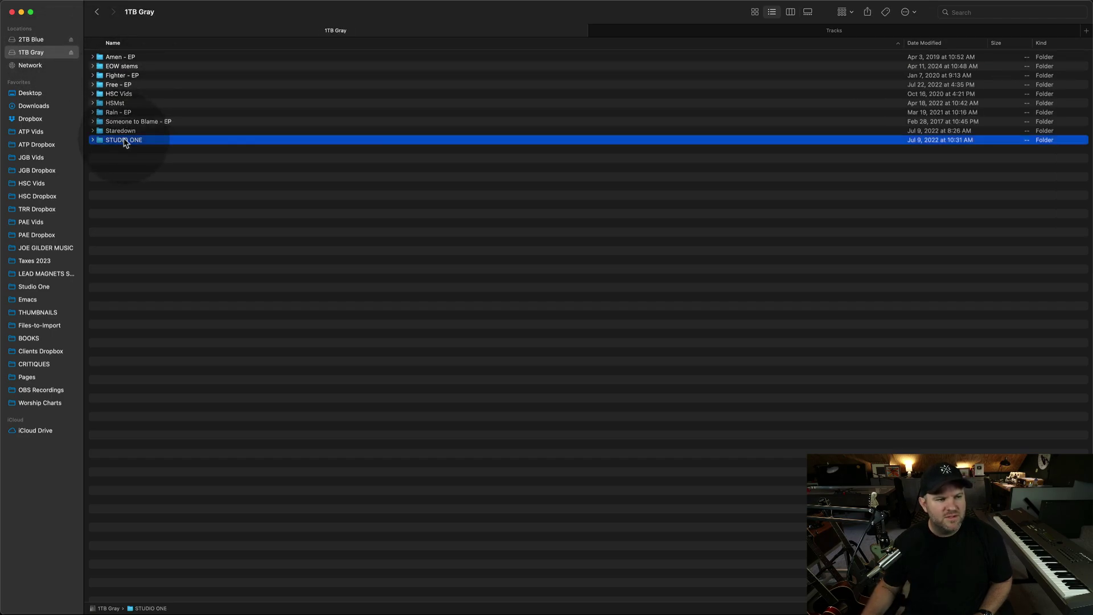
double_click(124, 141)
double_click(114, 84)
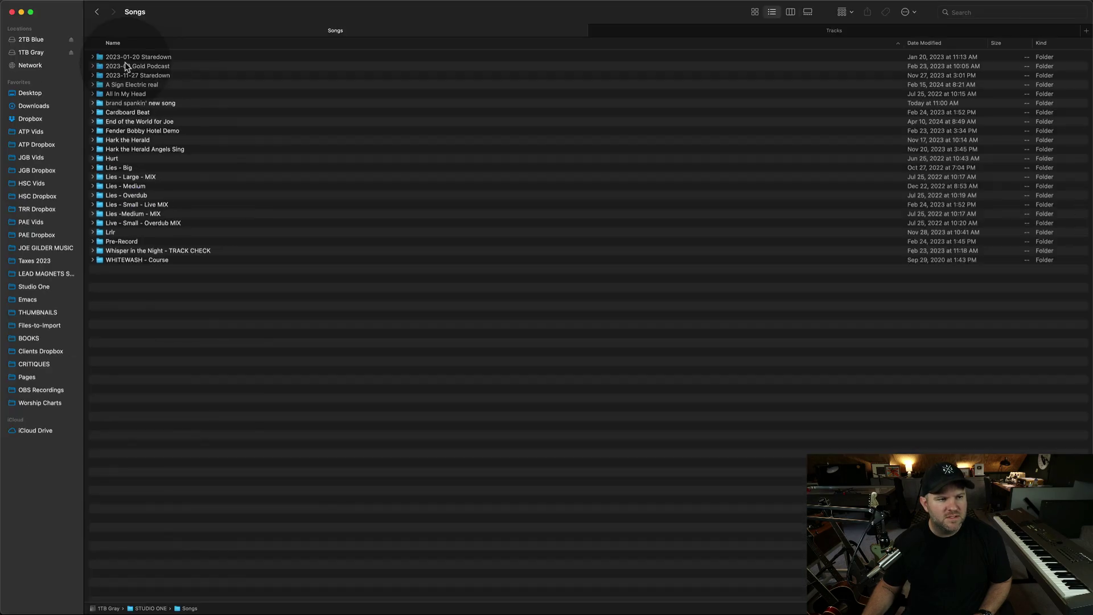
Step: Sort Songs by Date Modified, confirm the new song folder is empty, and return to Studio One
left_click(928, 43)
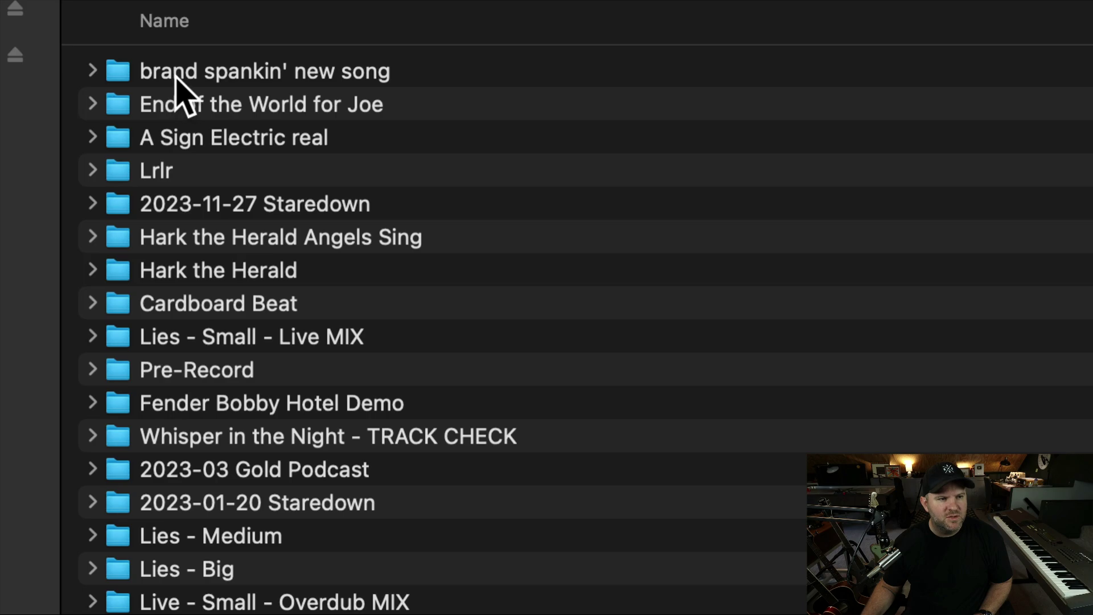
double_click(176, 80)
left_click(508, 201)
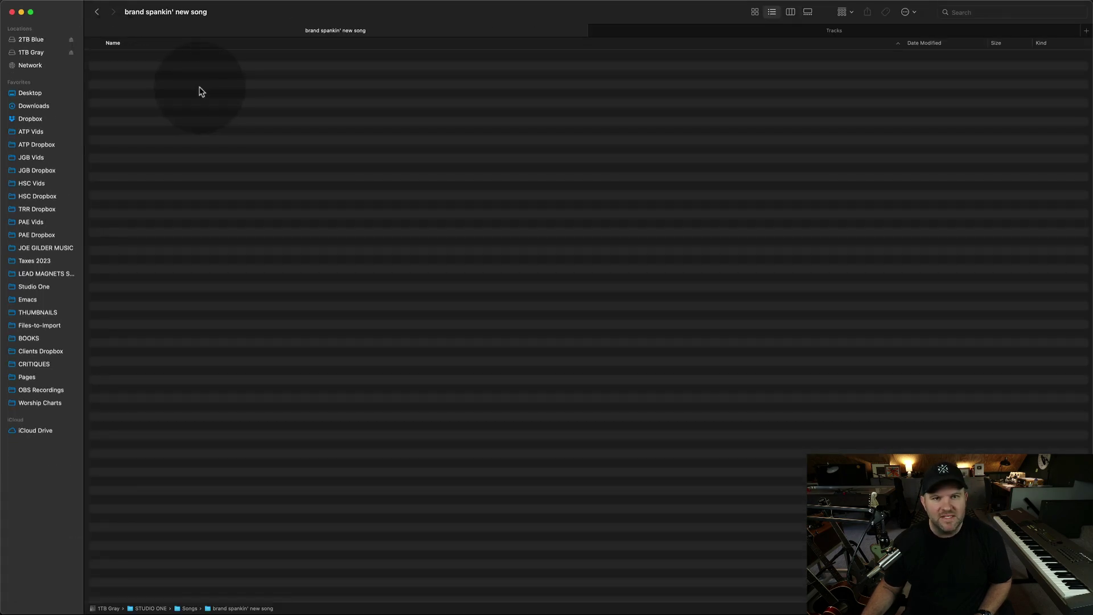
key("super+Tab")
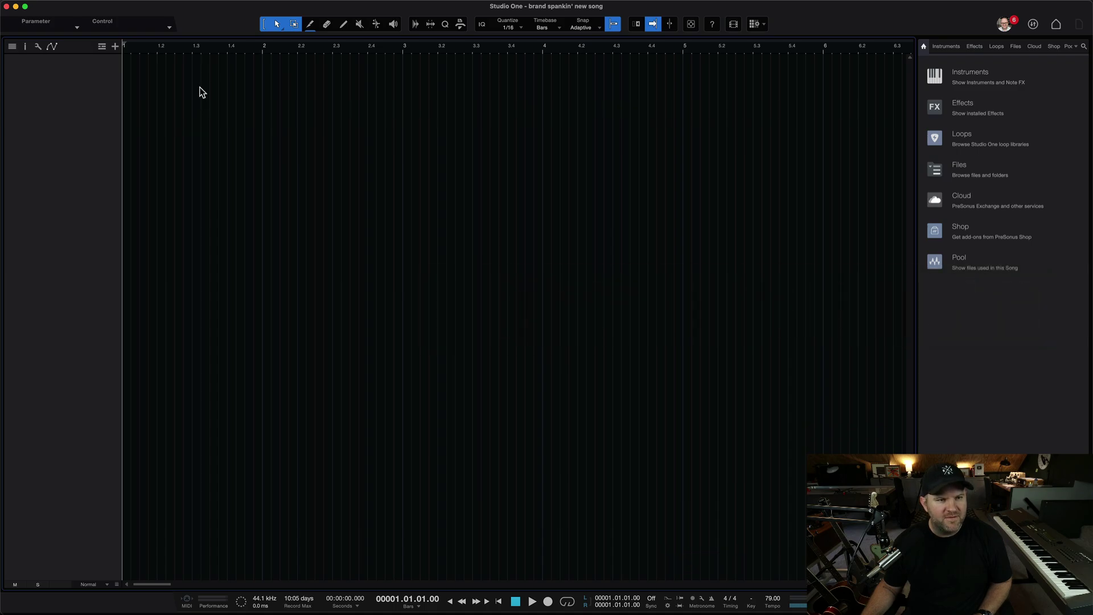
Step: Drag BVoc 1–10 from Finder's Tracks folder into the song arrangement
key("super+Tab")
key("super+Tab")
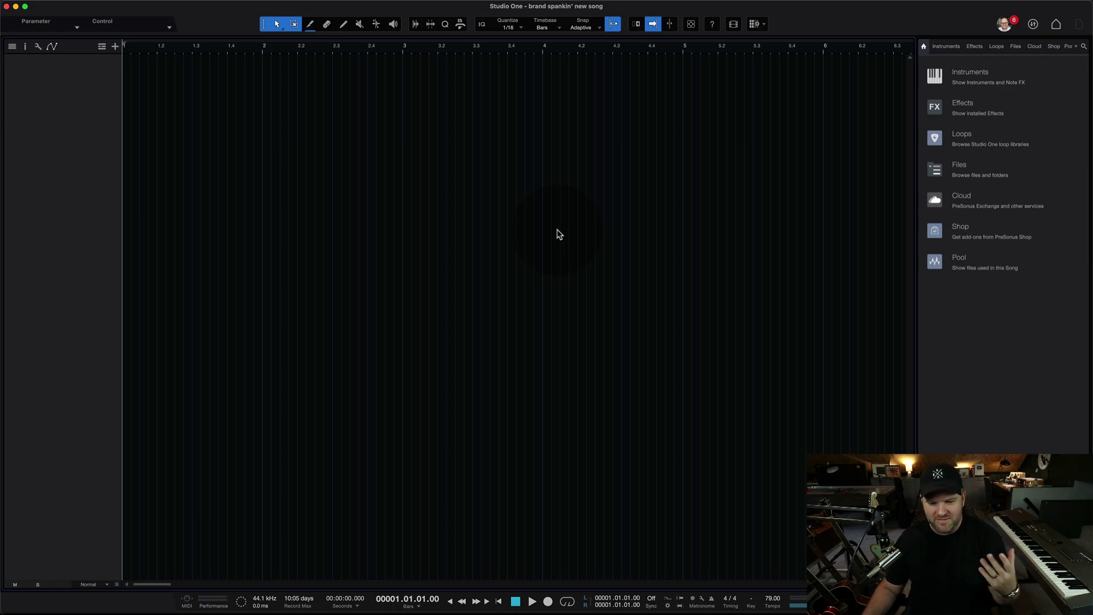
left_click(363, 590)
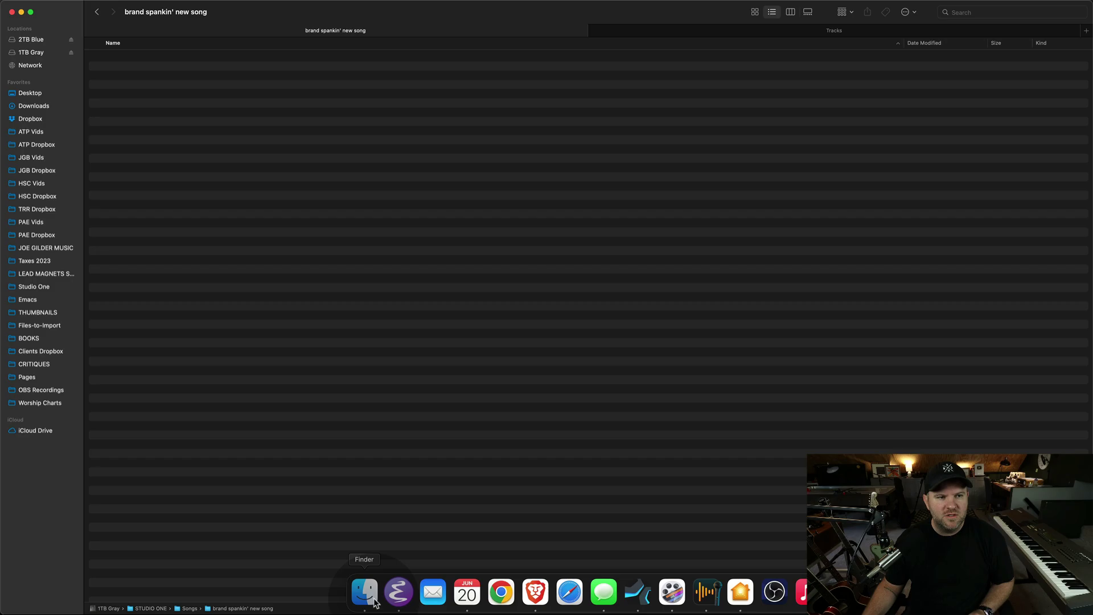
left_click(693, 33)
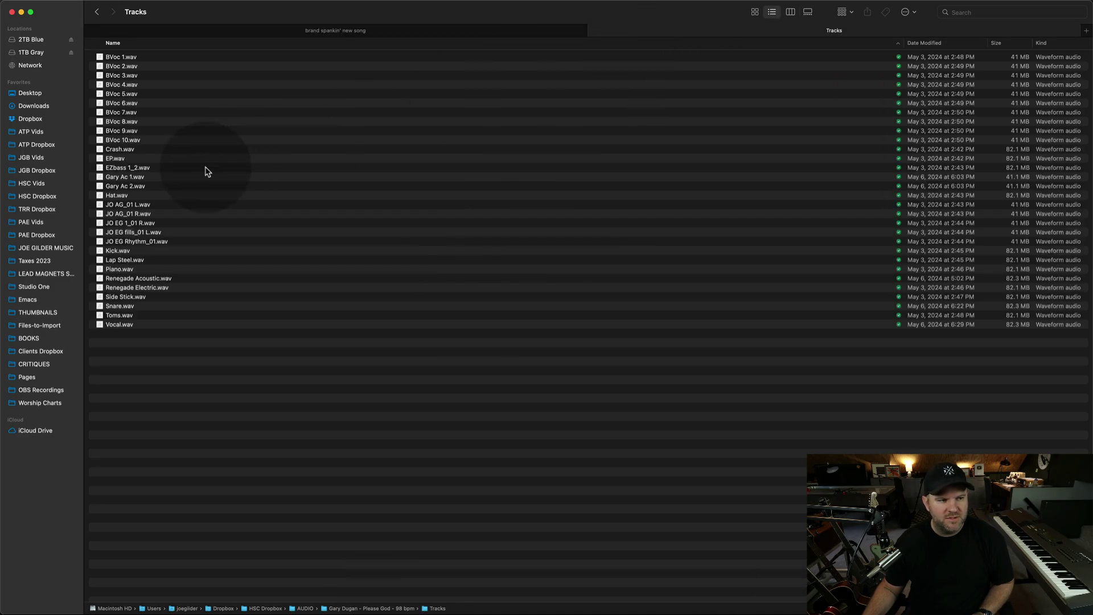
left_click(134, 141)
left_click(121, 57, "shift")
left_click_drag(121, 57, 207, 152)
key("super+Tab")
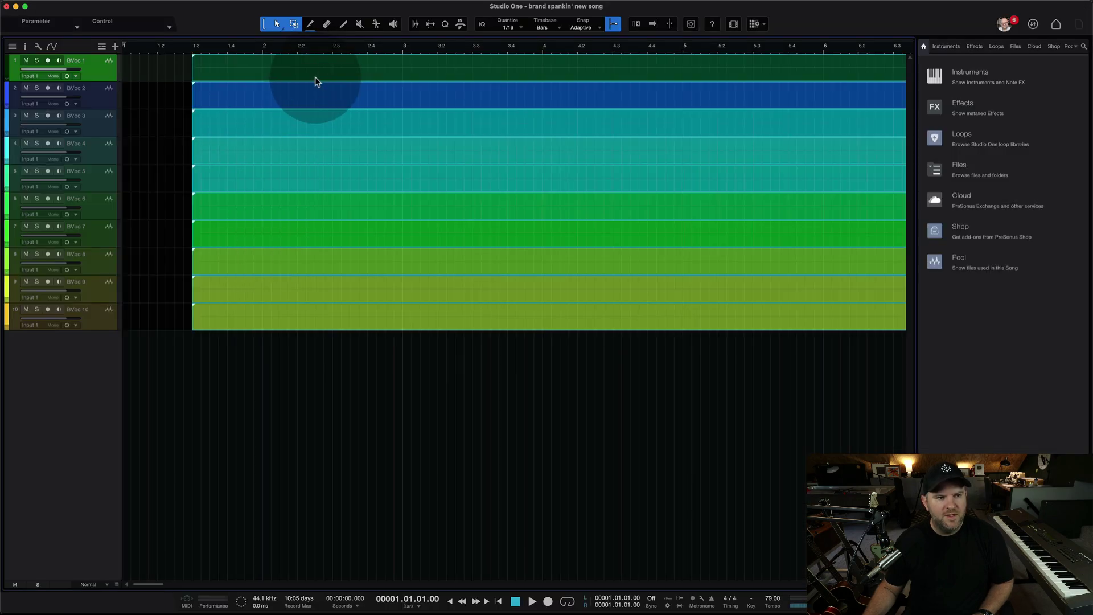
Step: Zoom out to show the full BVoc events and save the song with Cmd-S
key("z")
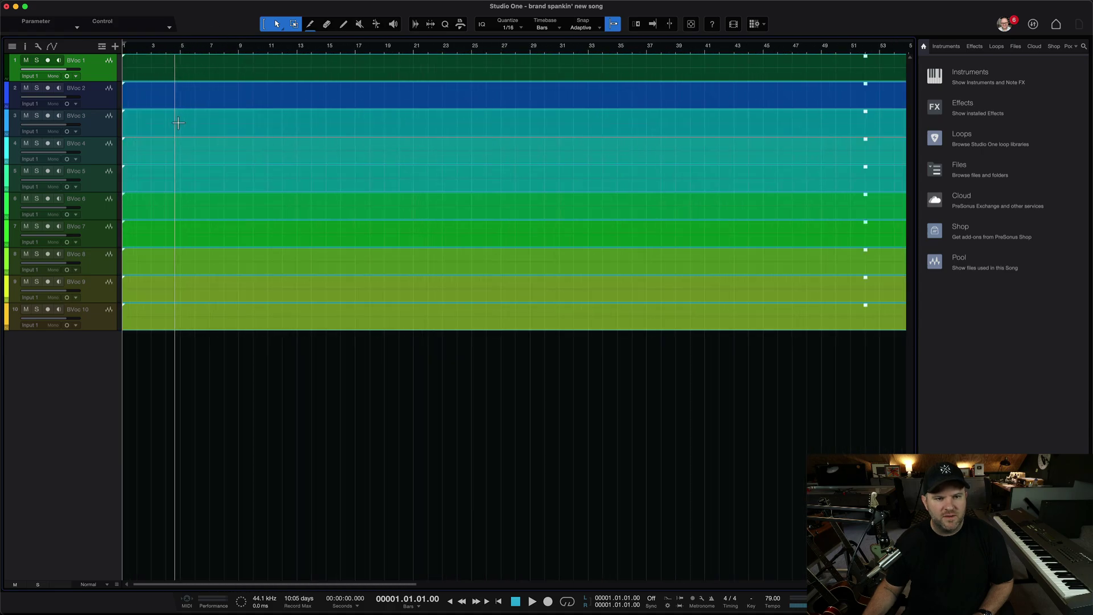
key("z")
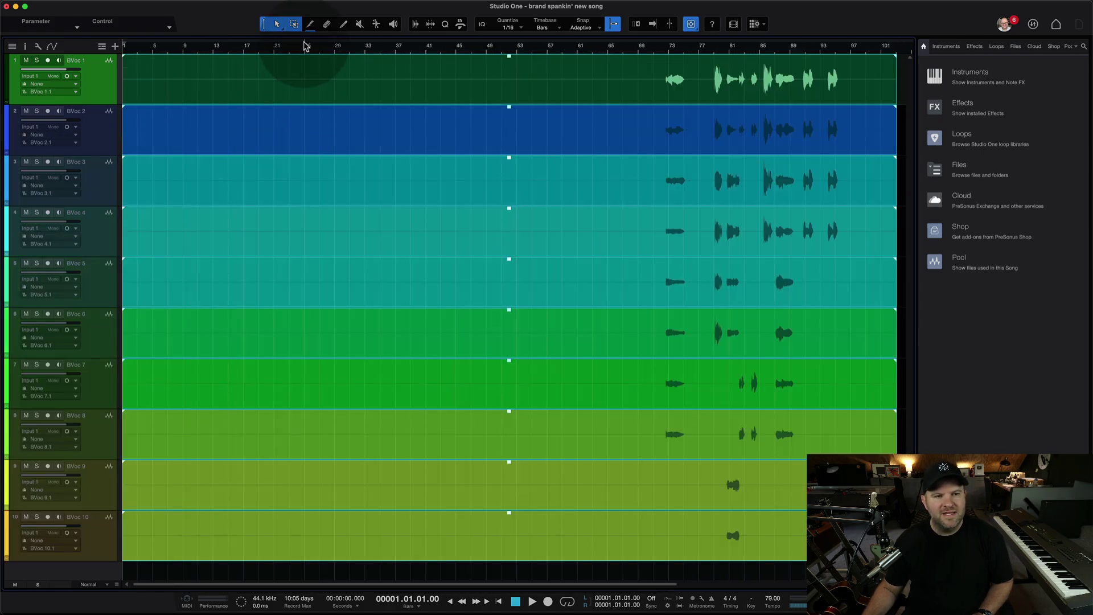
key("super+s")
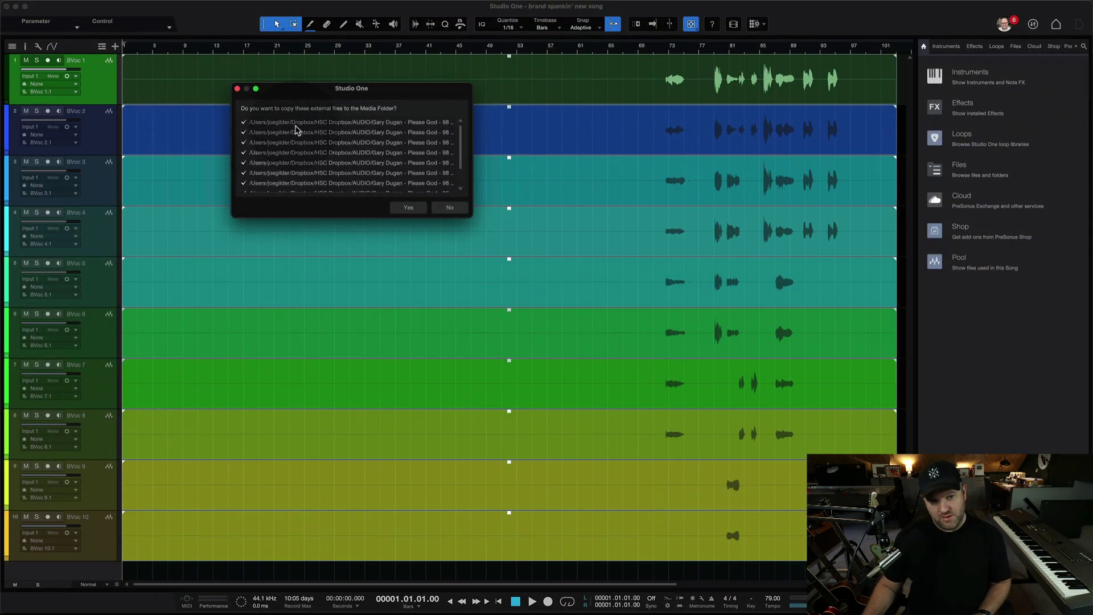
Step: Widen the copy prompt to read the file paths, then accept copying the BVoc files to the Media Folder
left_click_drag(473, 128, 610, 128)
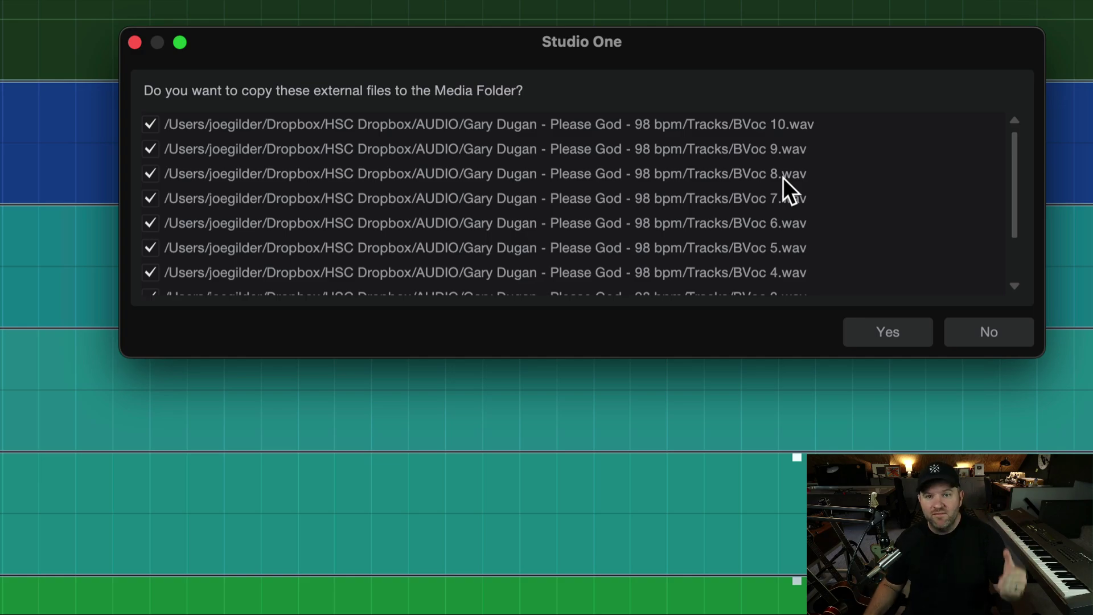
left_click(865, 336)
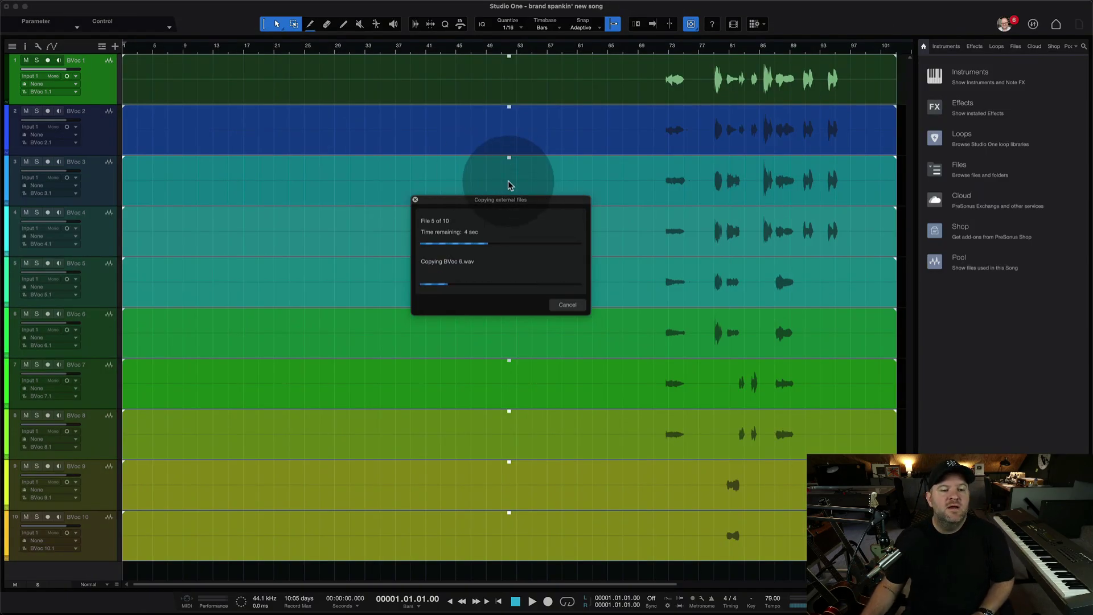
Step: In Finder's AUDIO folder, check the Please God - 98 bpm folder's size (1.85 GB) with Get Info
key("super+Tab")
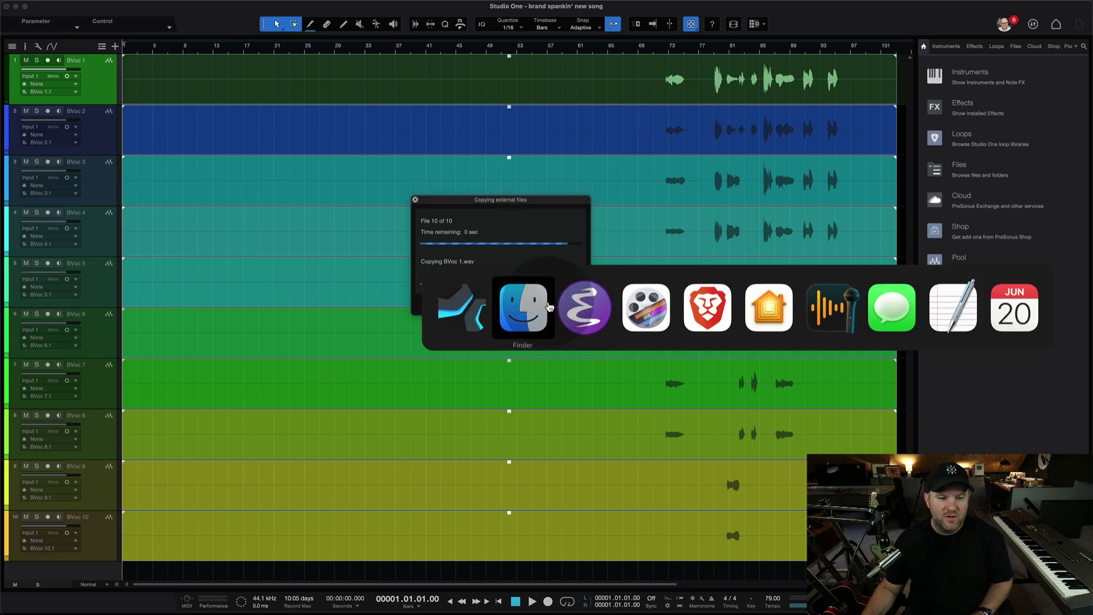
left_click(535, 311)
left_click(364, 144)
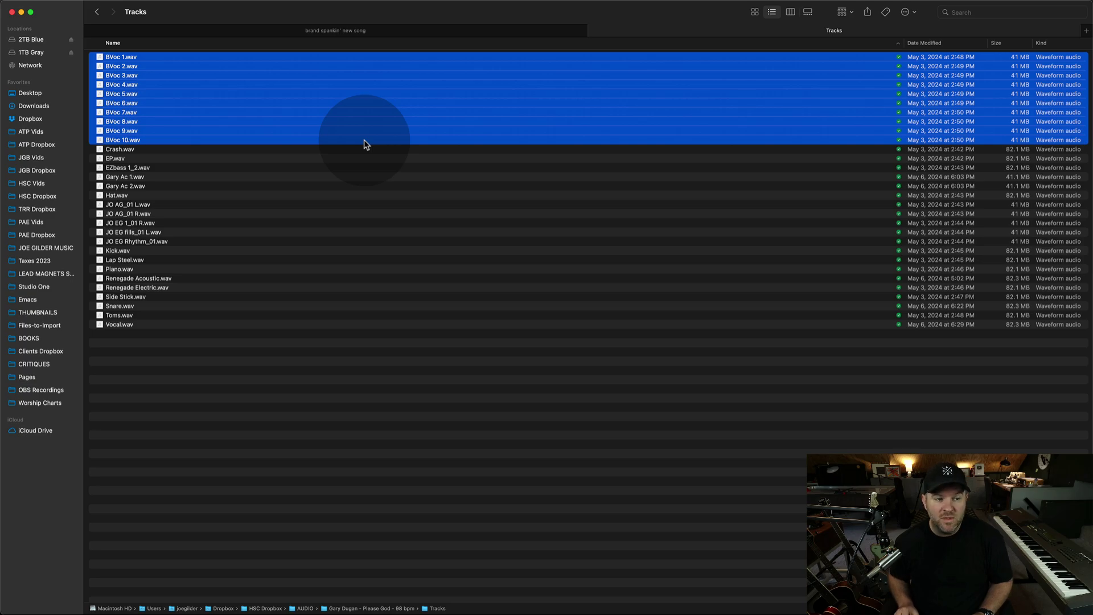
key("super+Up")
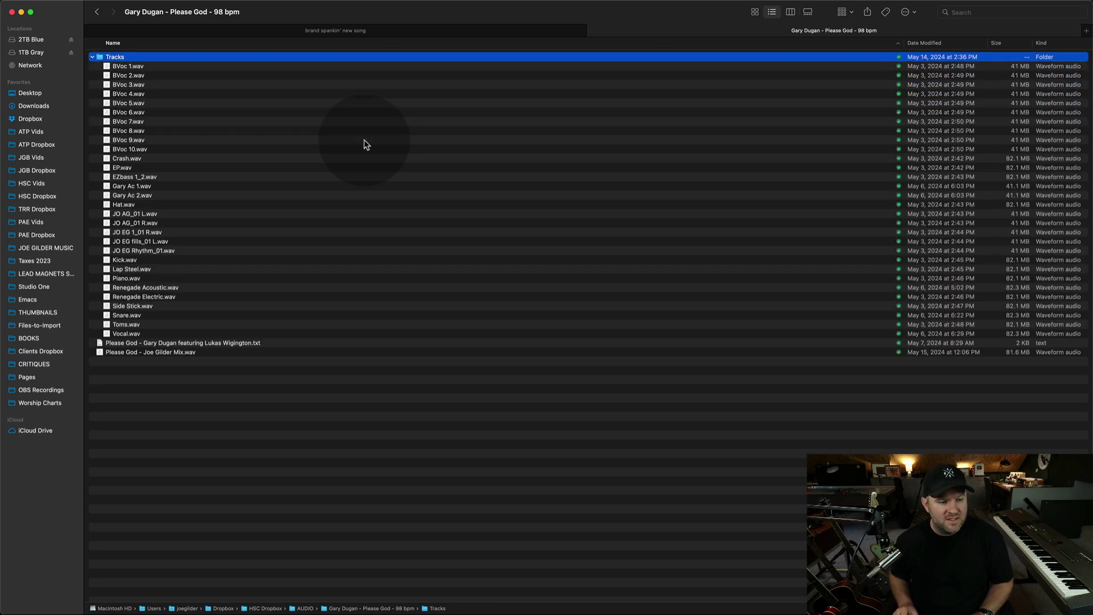
key("super+Up")
key("Left")
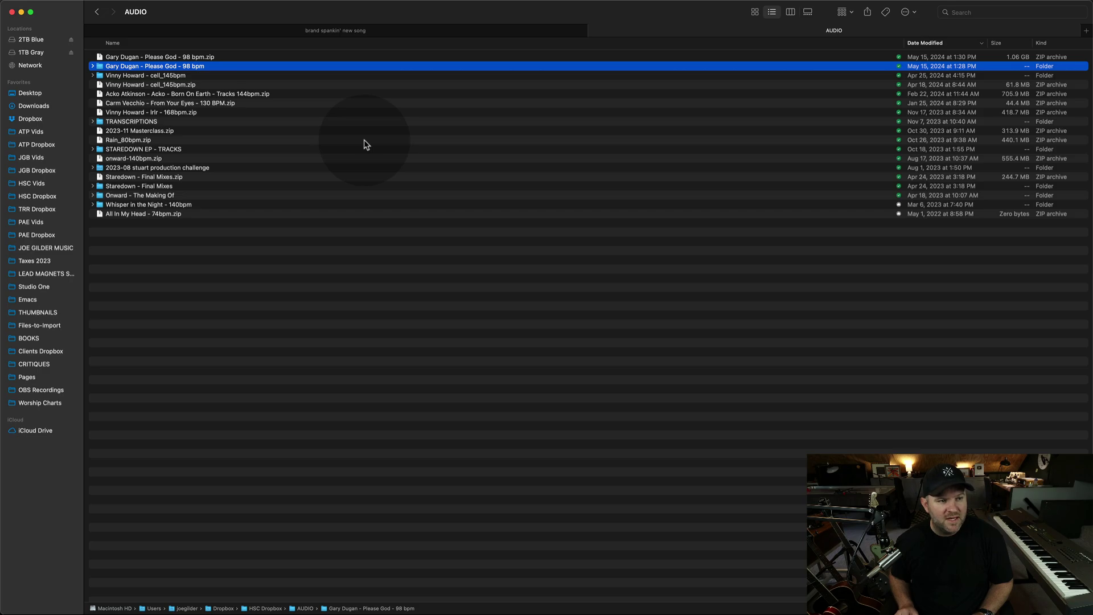
key("Up")
key("Down")
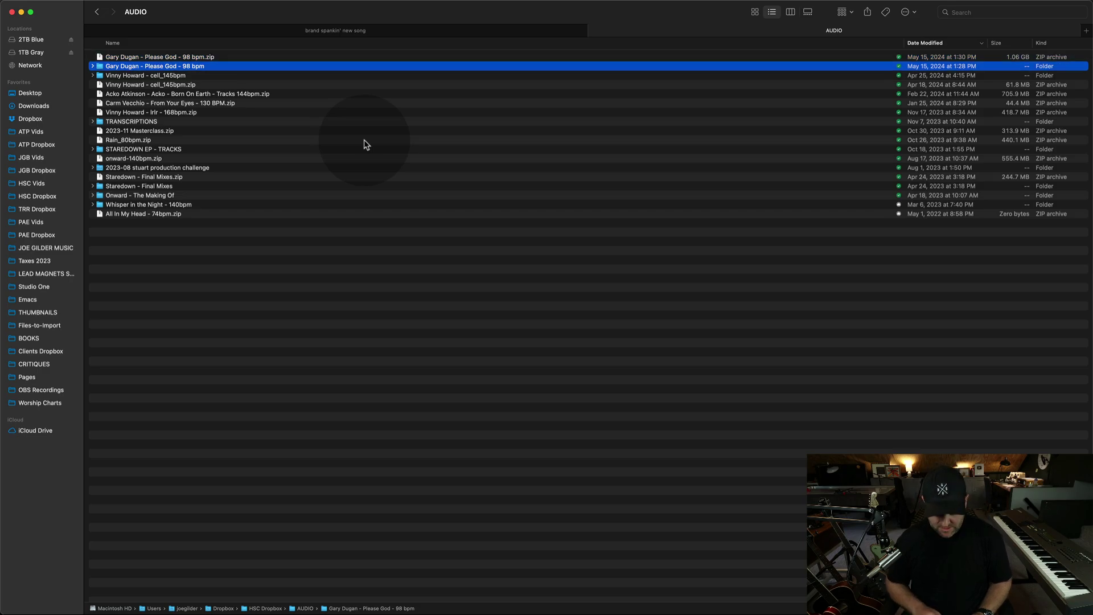
key("super+i")
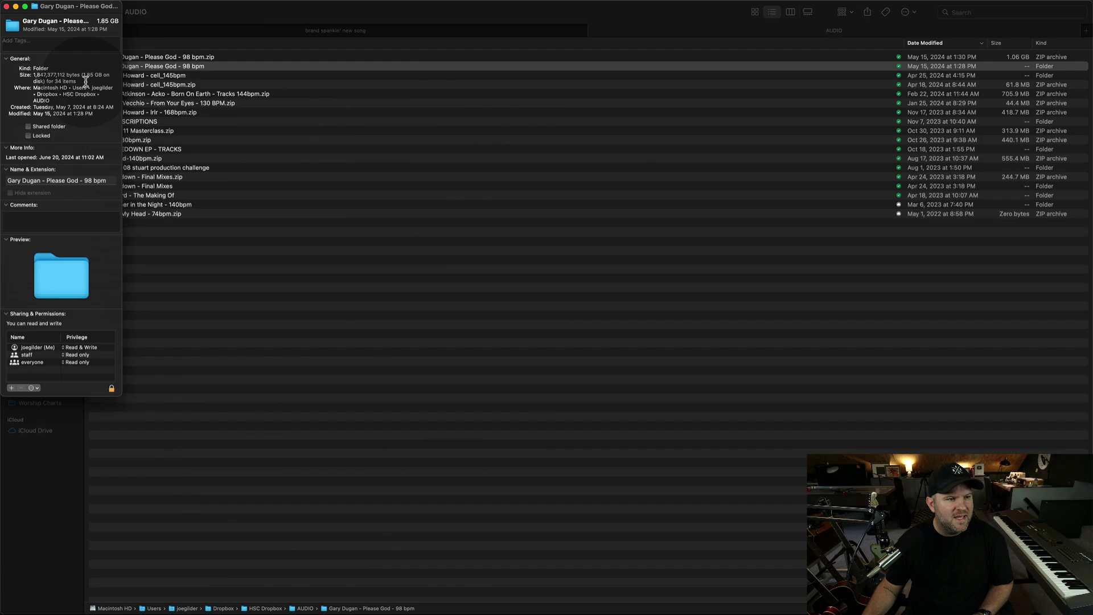
left_click(6, 6)
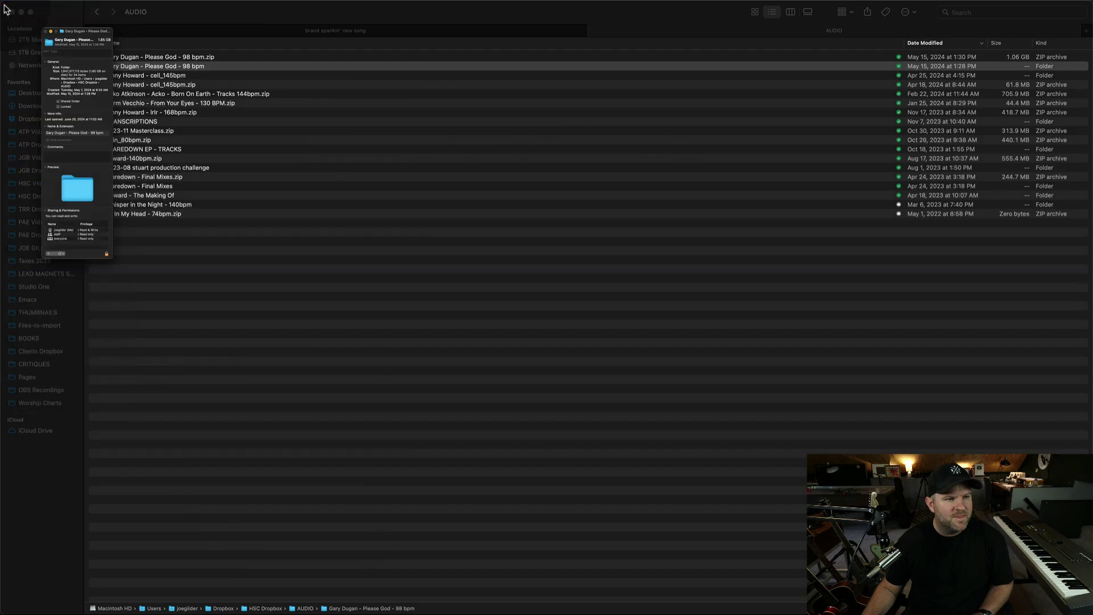
Step: Compare it with the Please God zip archive's size (1.06 GB), rechecking the folder's info
right_click(121, 67)
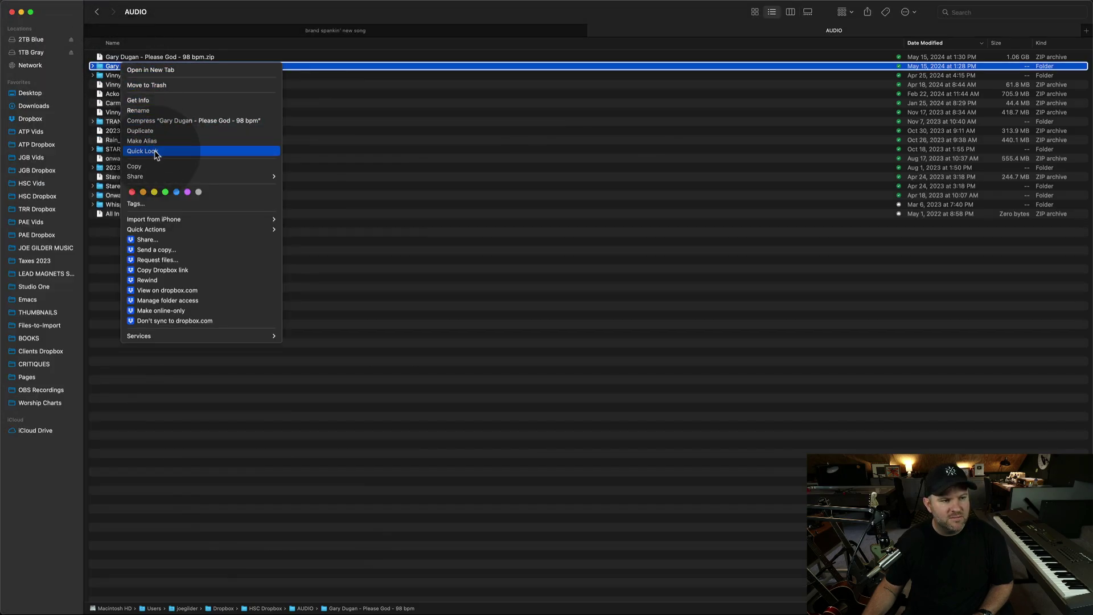
left_click(138, 55)
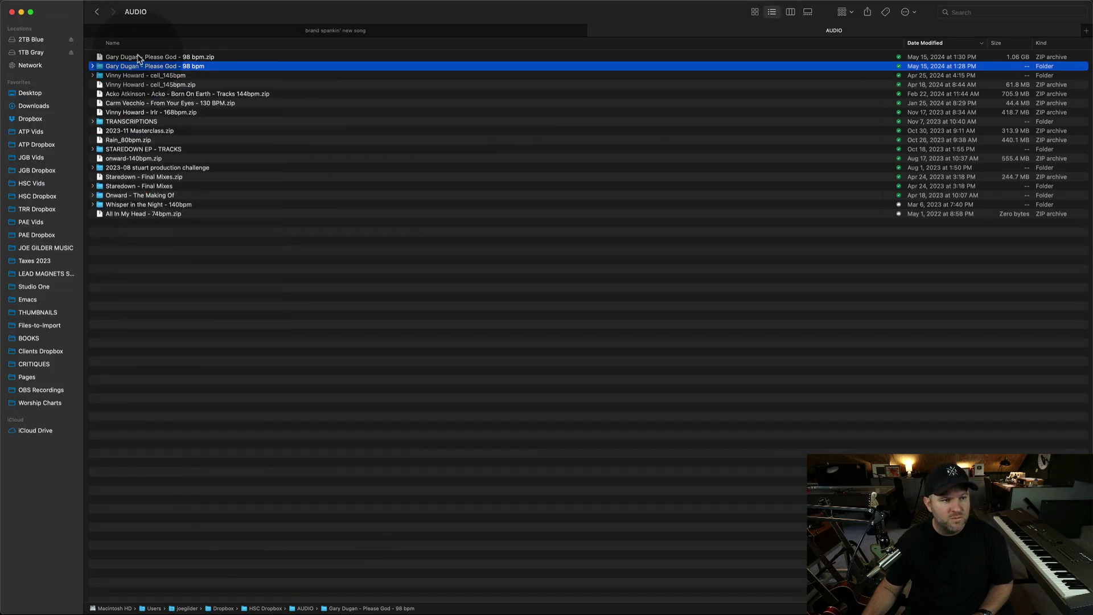
left_click(138, 57)
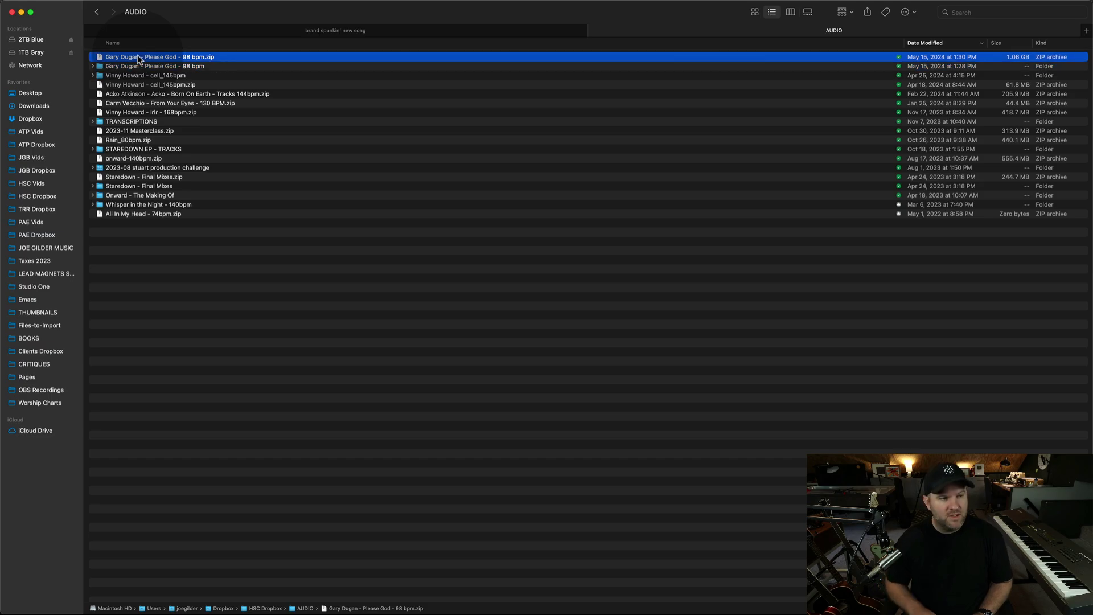
key("super+i")
key("super+w")
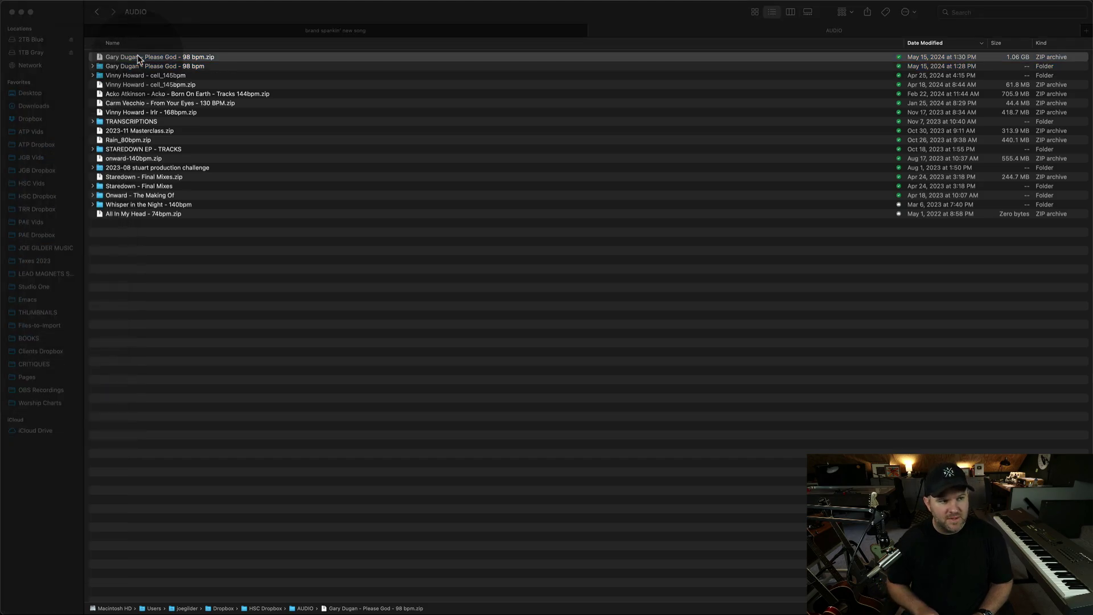
key("Down")
key("super+i")
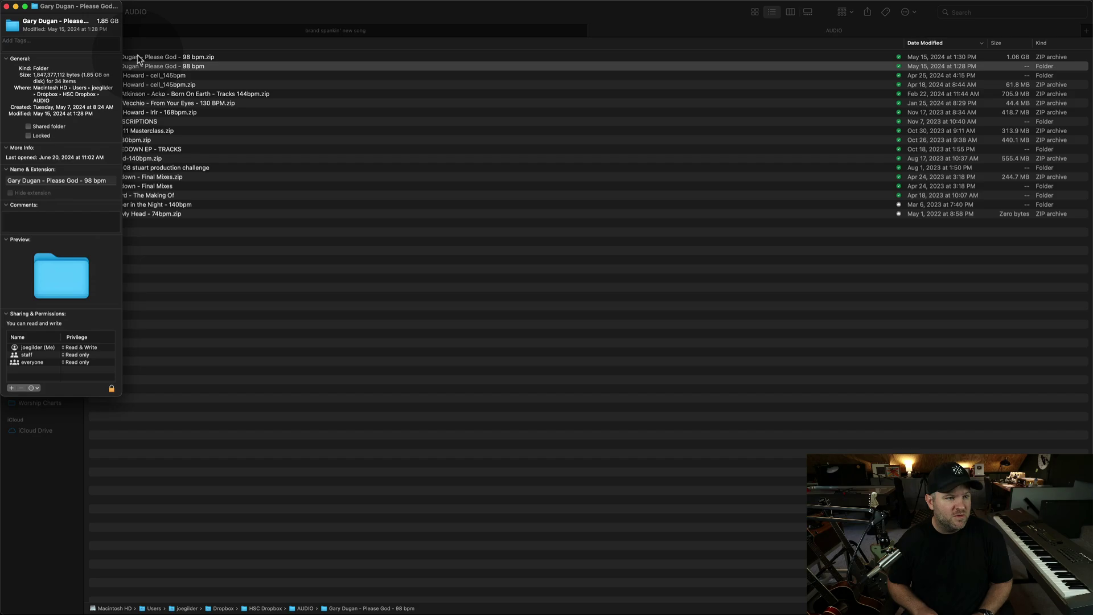
key("super+w")
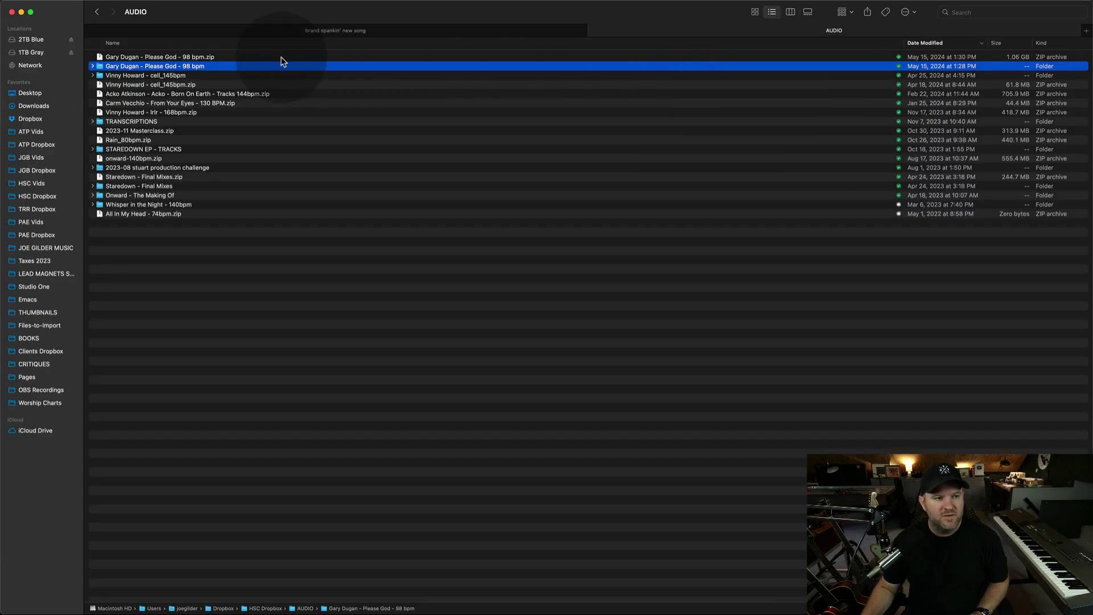
Step: Show the song folder's Cache, Media with ten BVoc wavs, and .song file, then go back to Songs
double_click(281, 64)
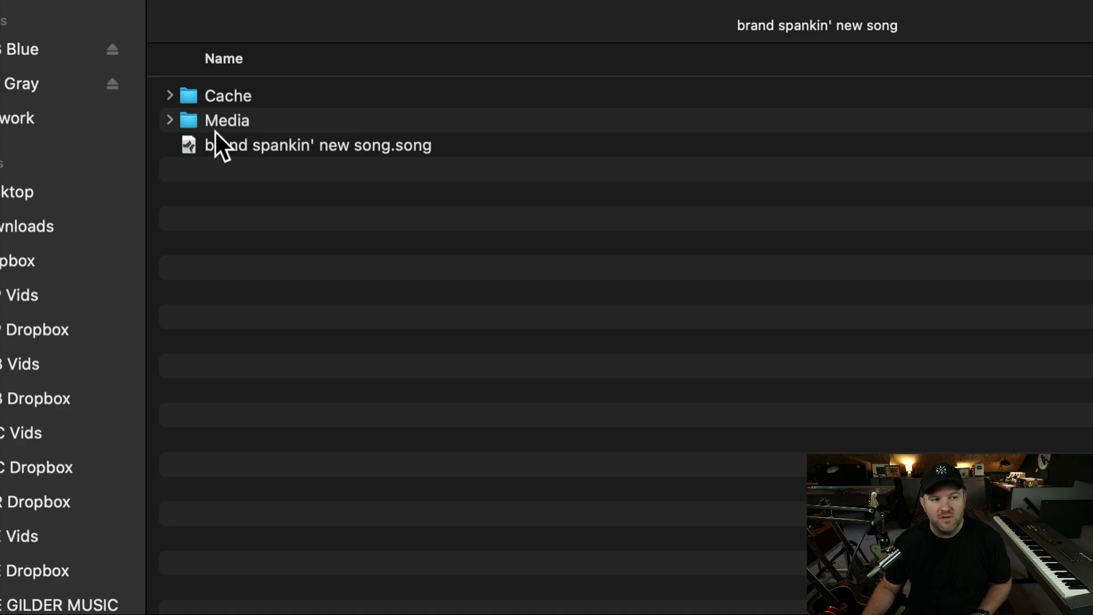
left_click(169, 120)
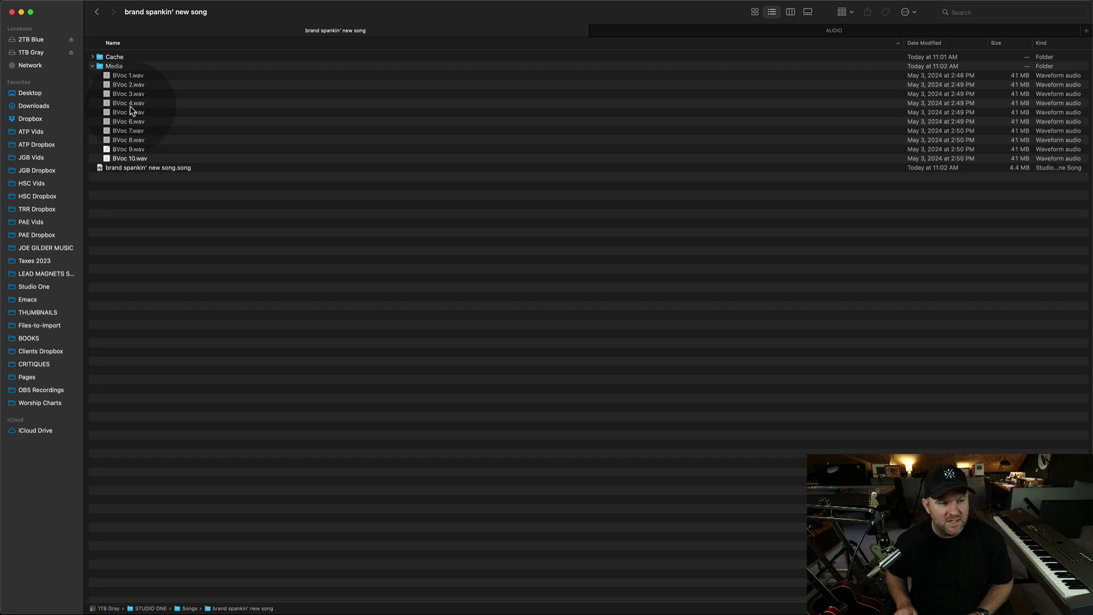
key("super+Up")
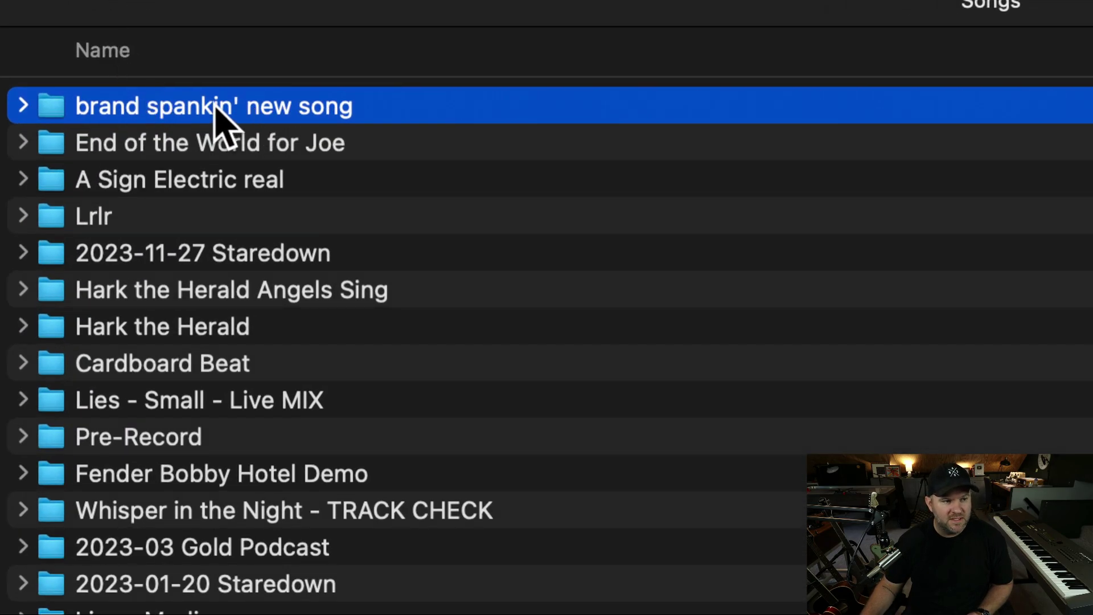
double_click(216, 108)
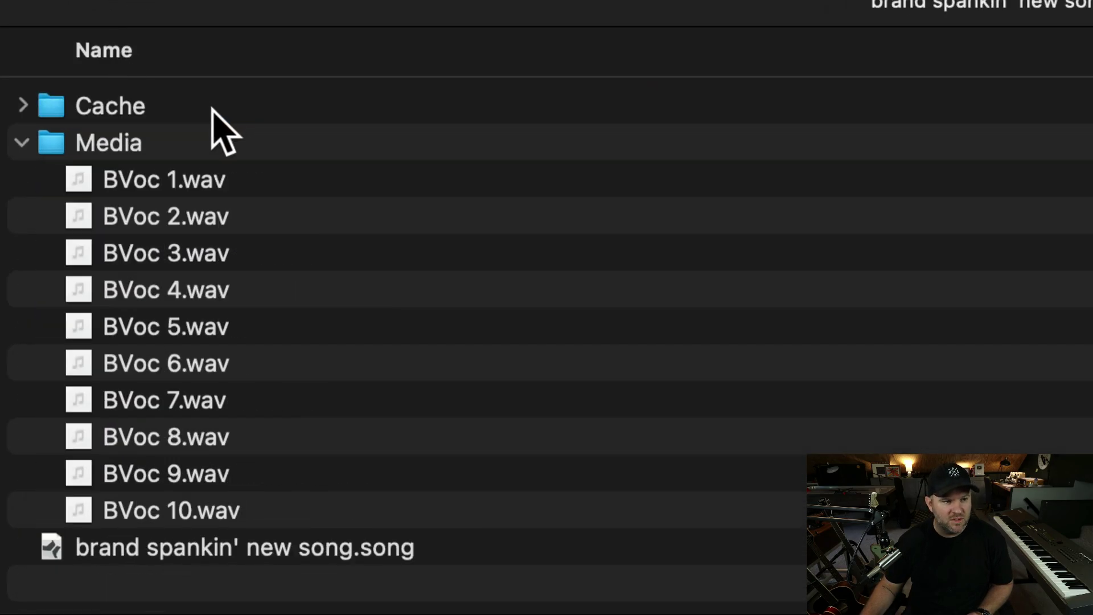
left_click(143, 547)
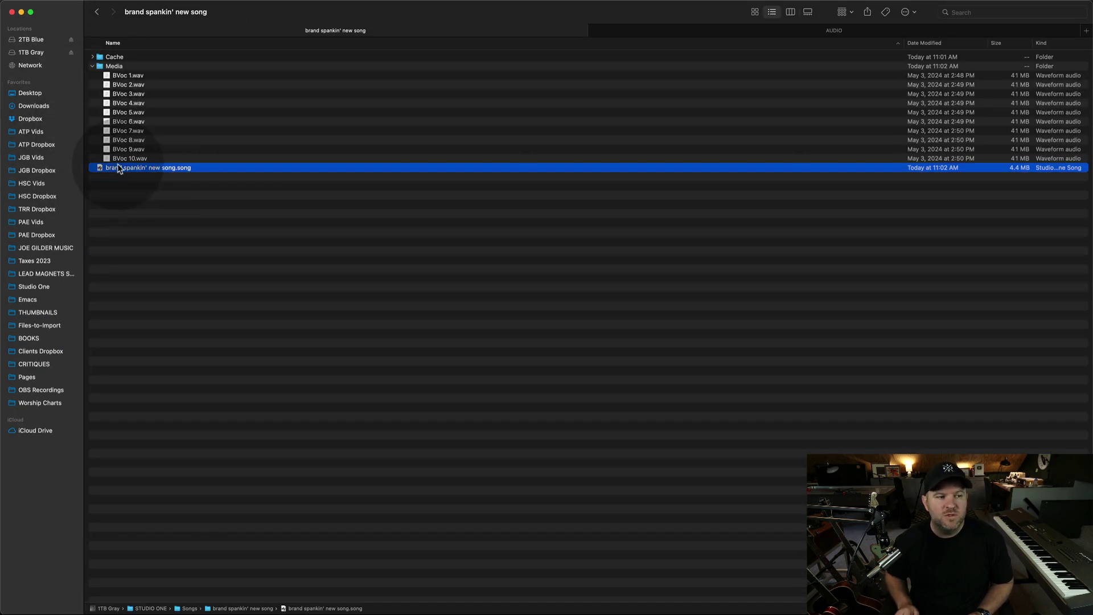
key("super+Up")
mouse_move(123, 57)
left_mouse_down()
mouse_move(142, 57)
mouse_move(129, 56)
left_mouse_up()
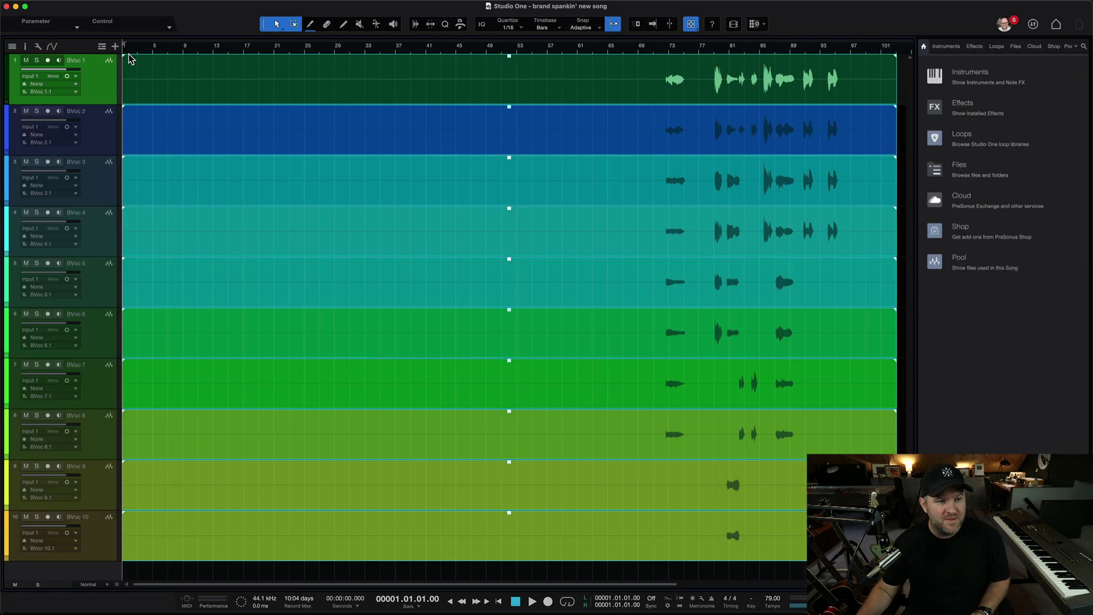
left_click(361, 103)
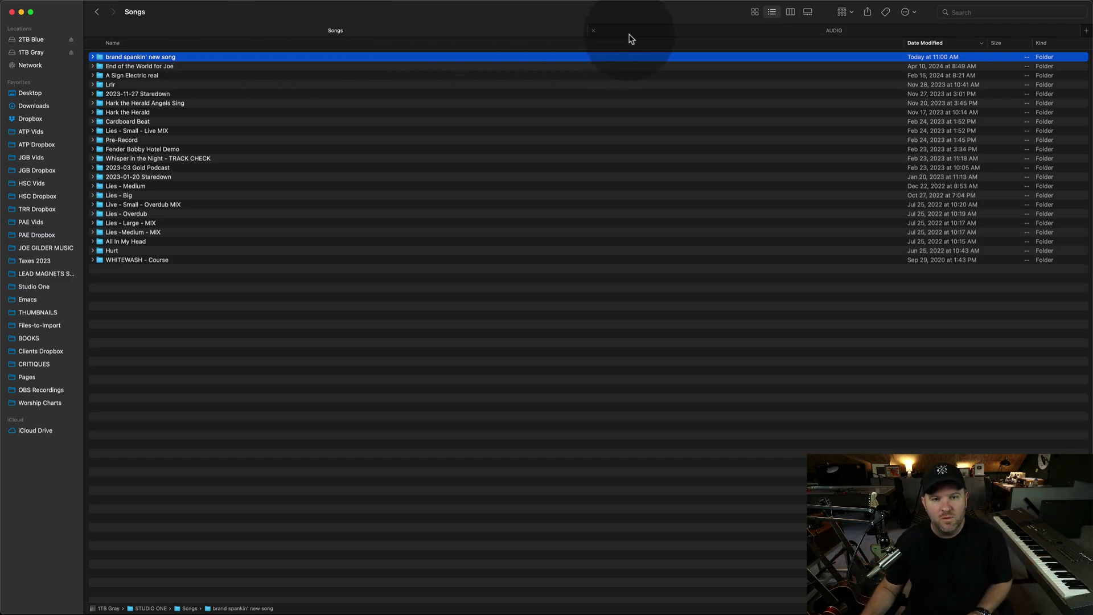
Step: Reopen the brand spankin' new song folder and show Media's BVoc 1–10 wavs beside the 4.4 MB .song file
left_click(629, 38)
left_click(559, 33)
key("super+Tab")
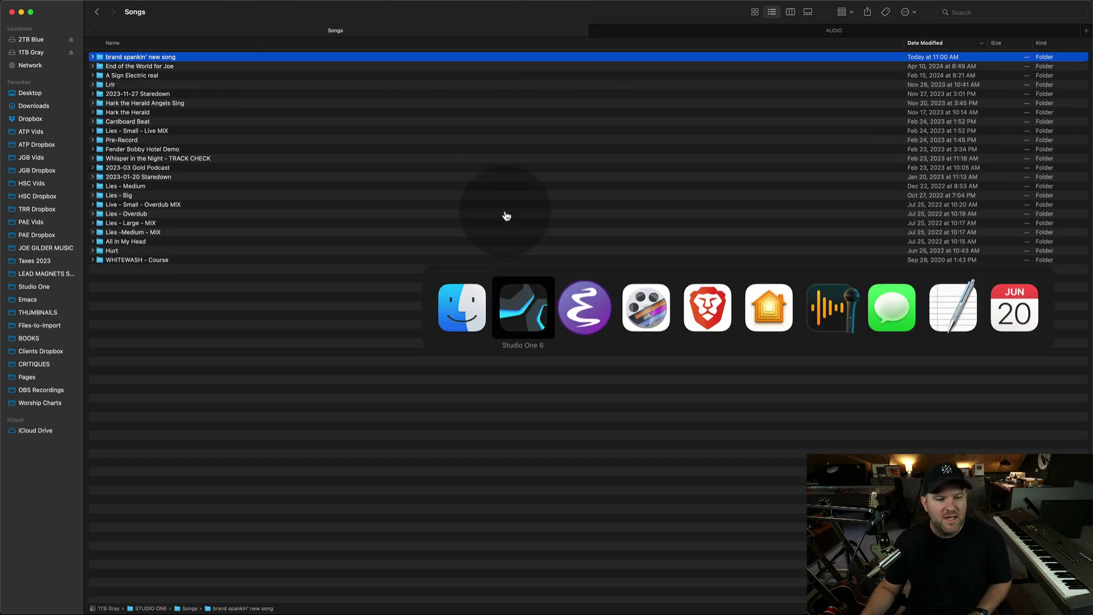
left_click(524, 293)
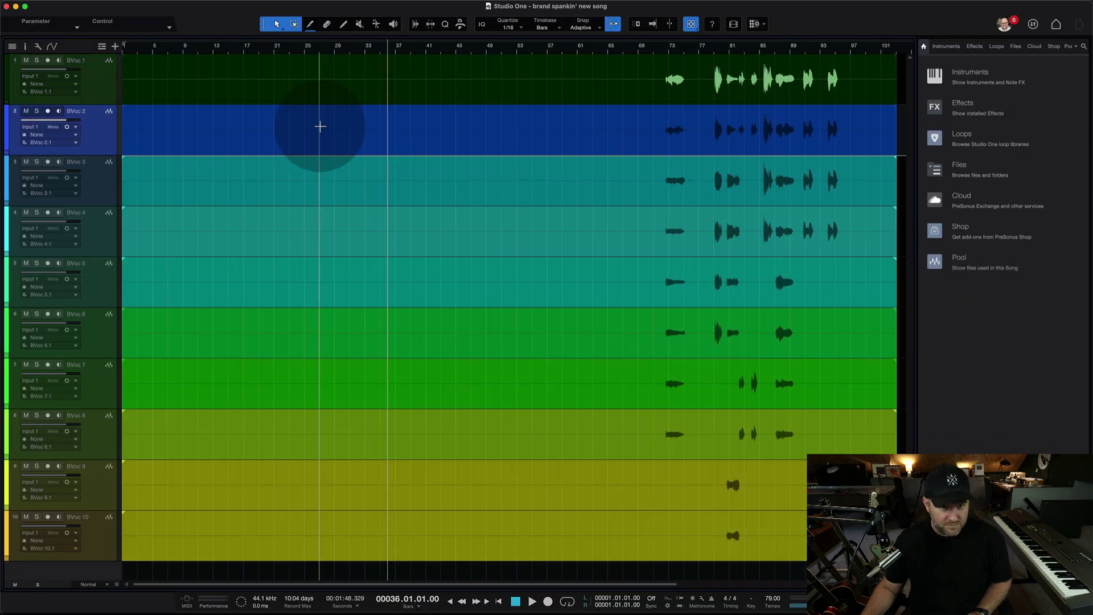
key("super+Tab")
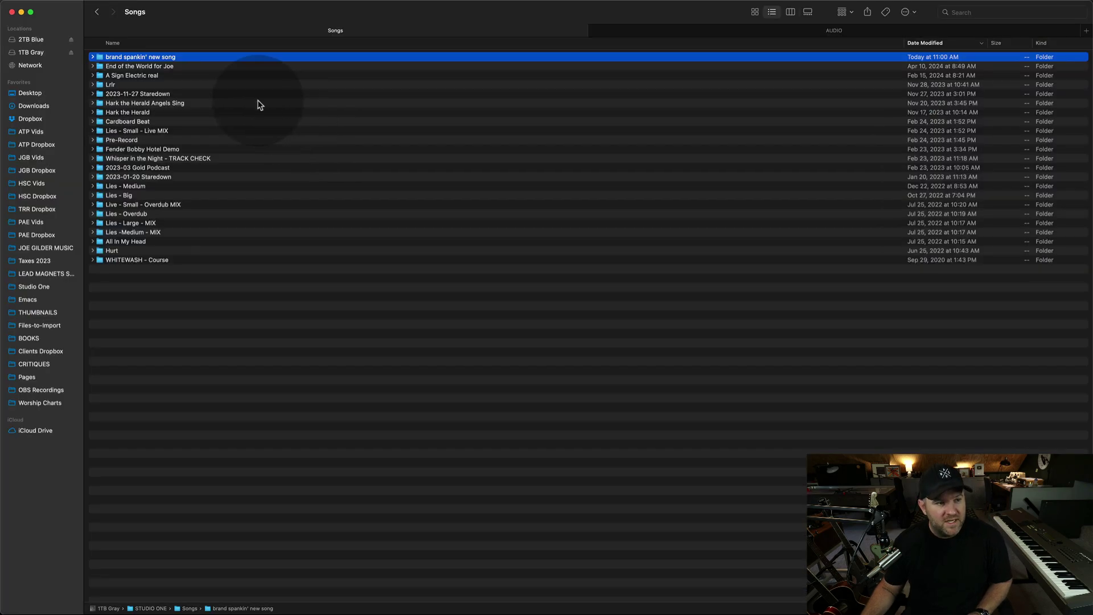
double_click(142, 55)
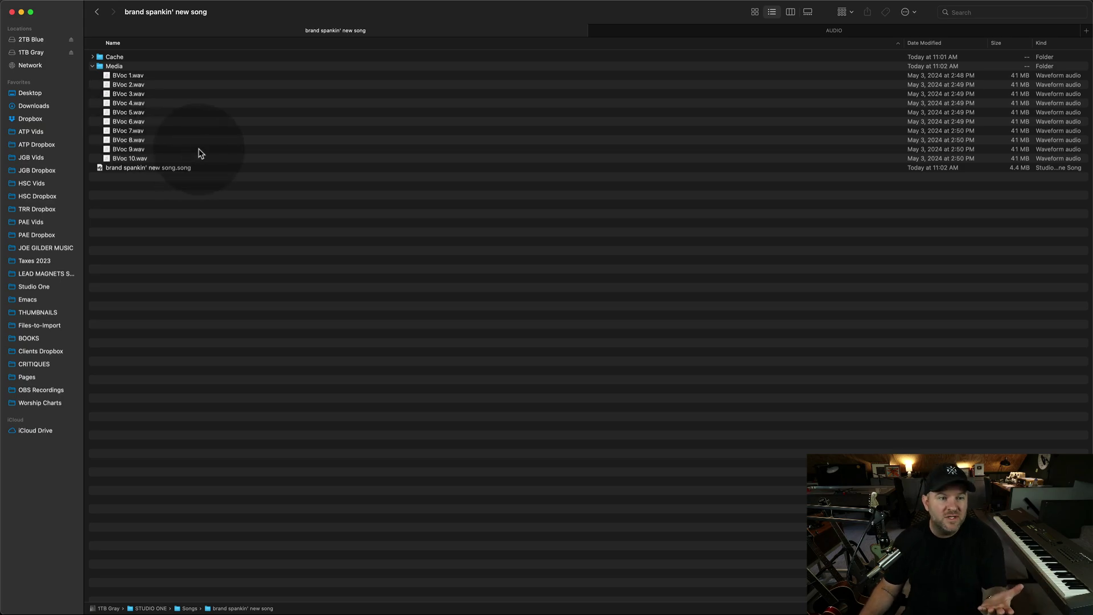
left_click(106, 68)
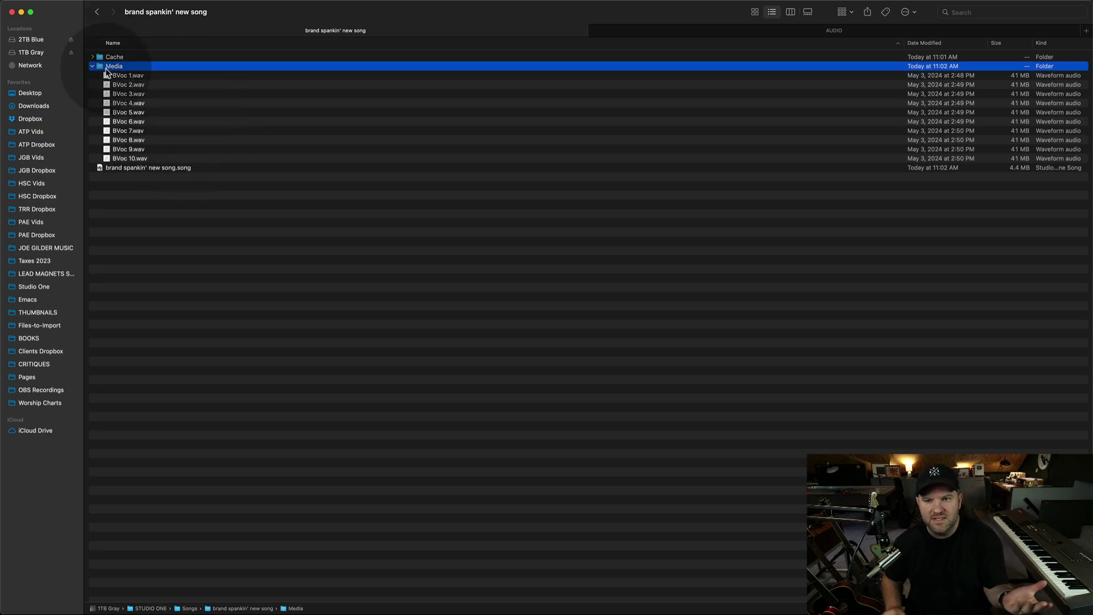
key("Left")
key("Right")
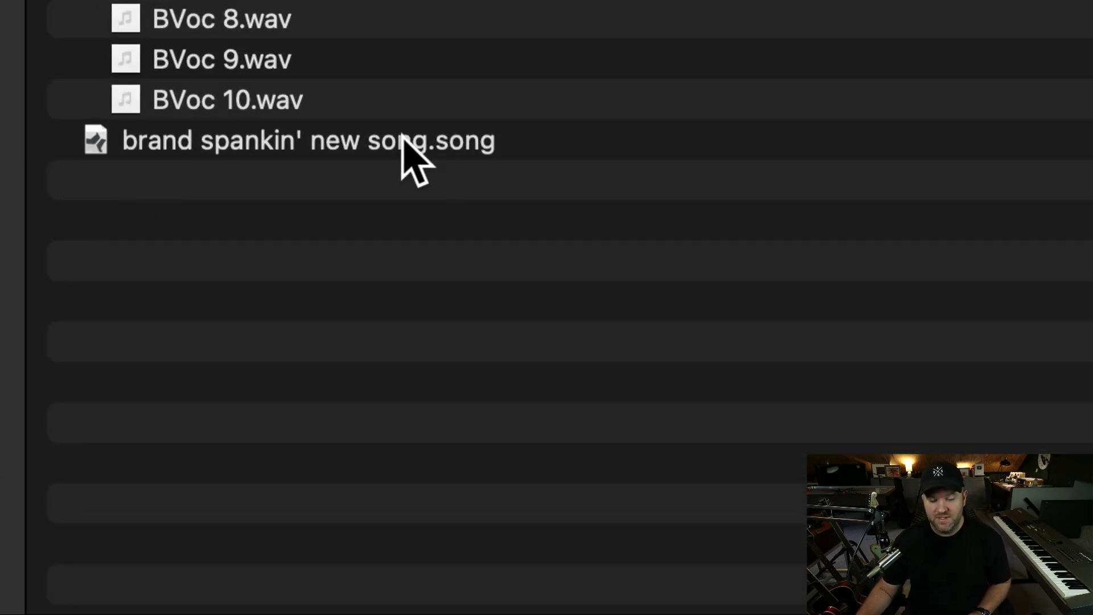
left_click(462, 143)
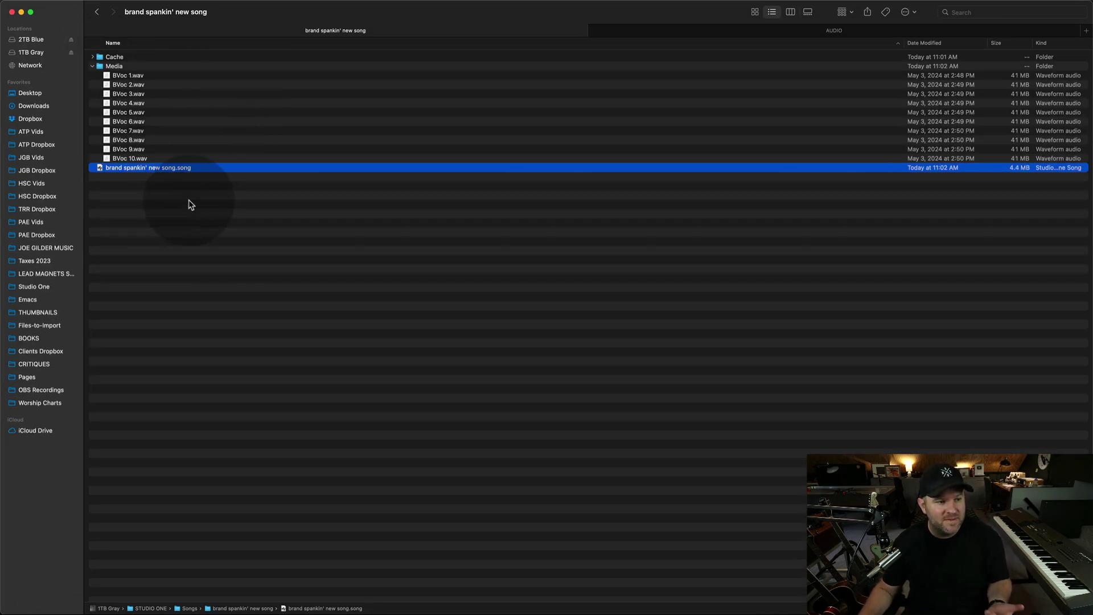
Step: Expand Cache > Images to show the BVoc .peak files, collapse them, and select Media
left_click(93, 56)
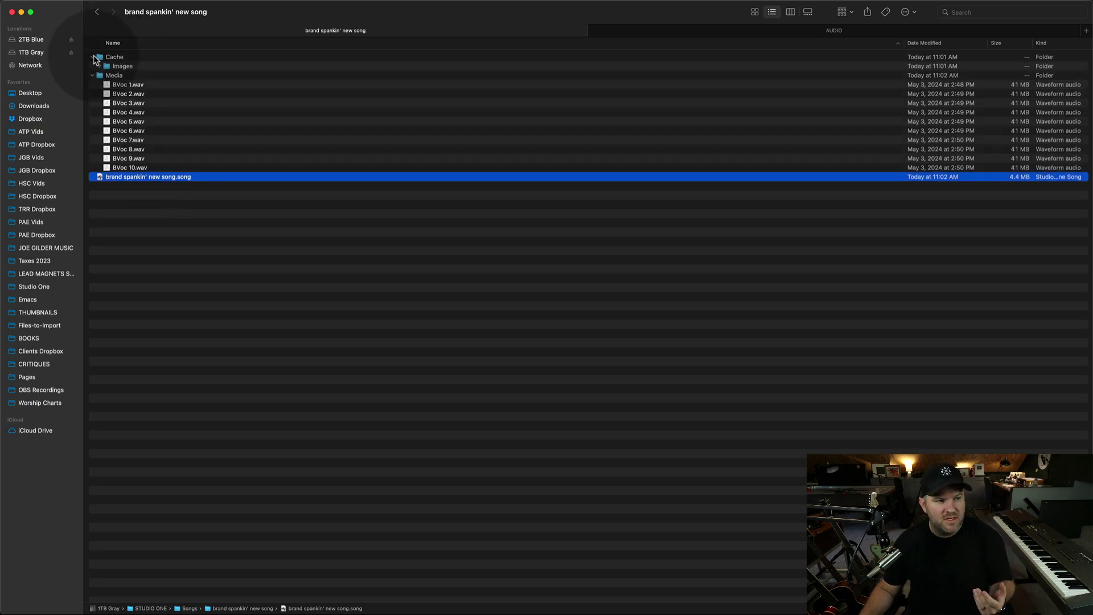
left_click(100, 66)
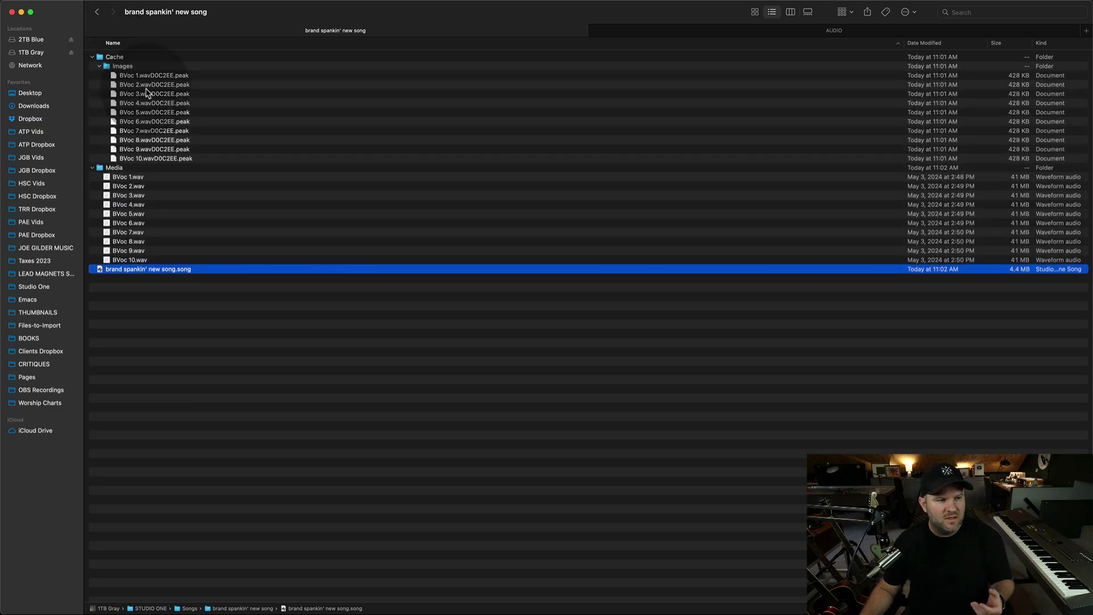
left_click(100, 66)
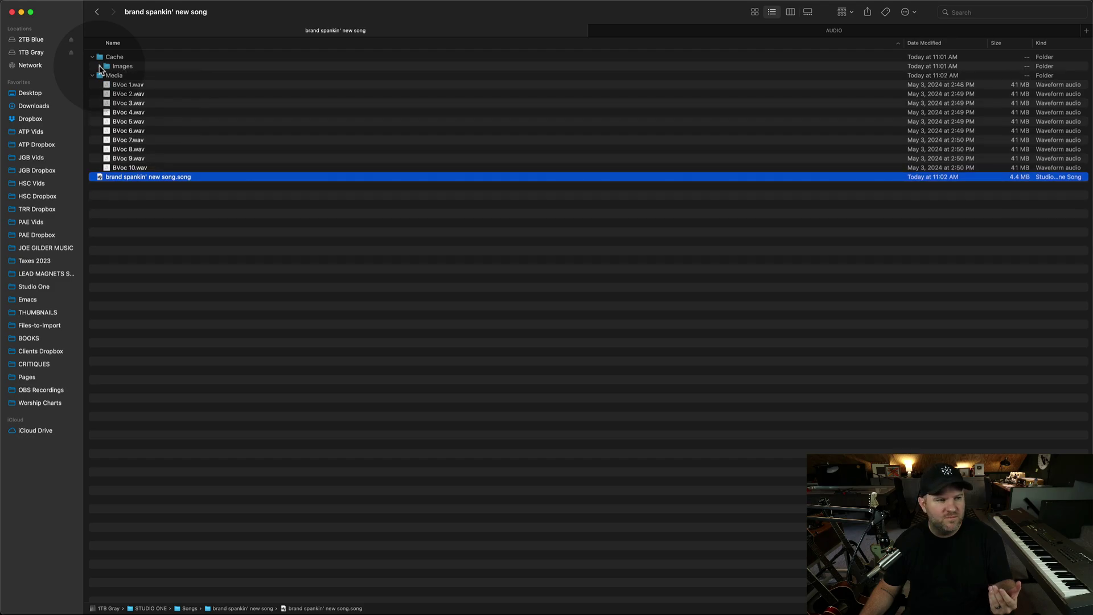
left_click(93, 57)
left_click(108, 66)
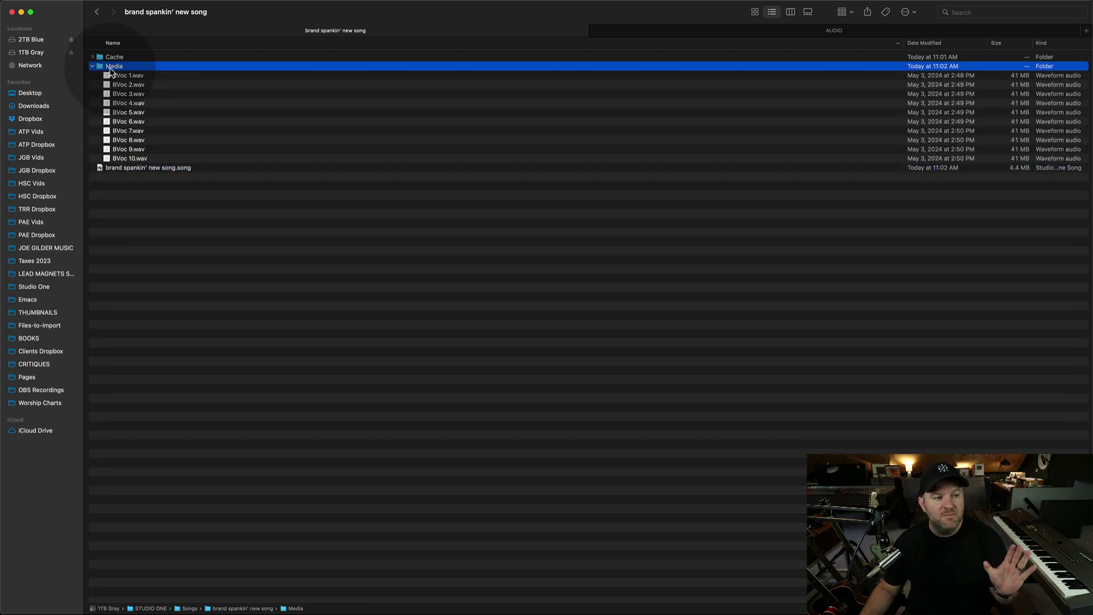
key("super+Tab")
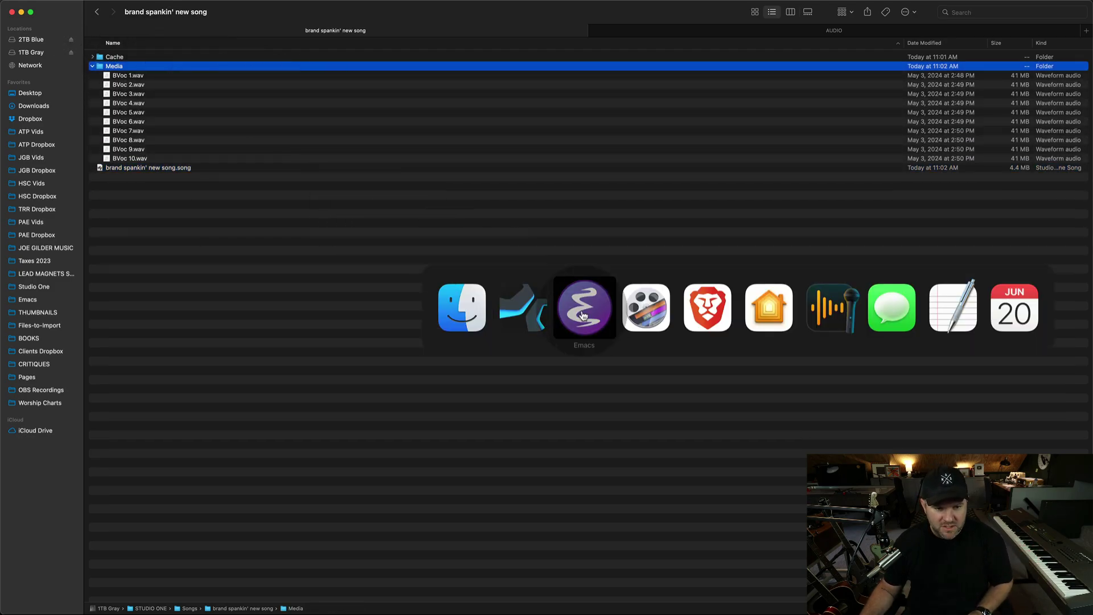
Step: Display the YouTube comment screenshot in Emacs, move Finder up to Songs, and return to Studio One
left_click(590, 325)
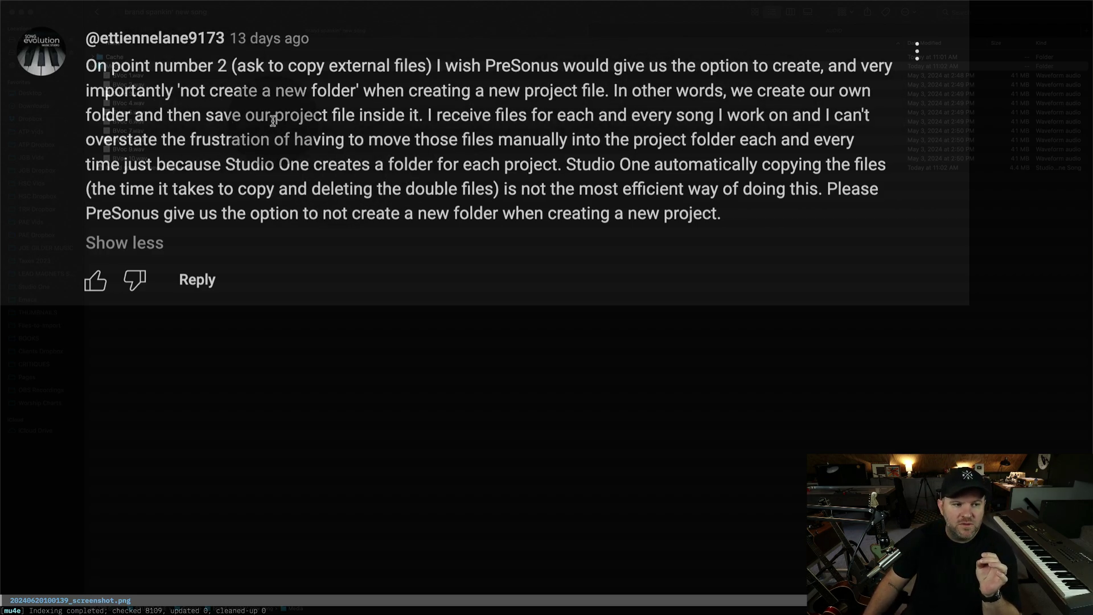
key("super+Tab")
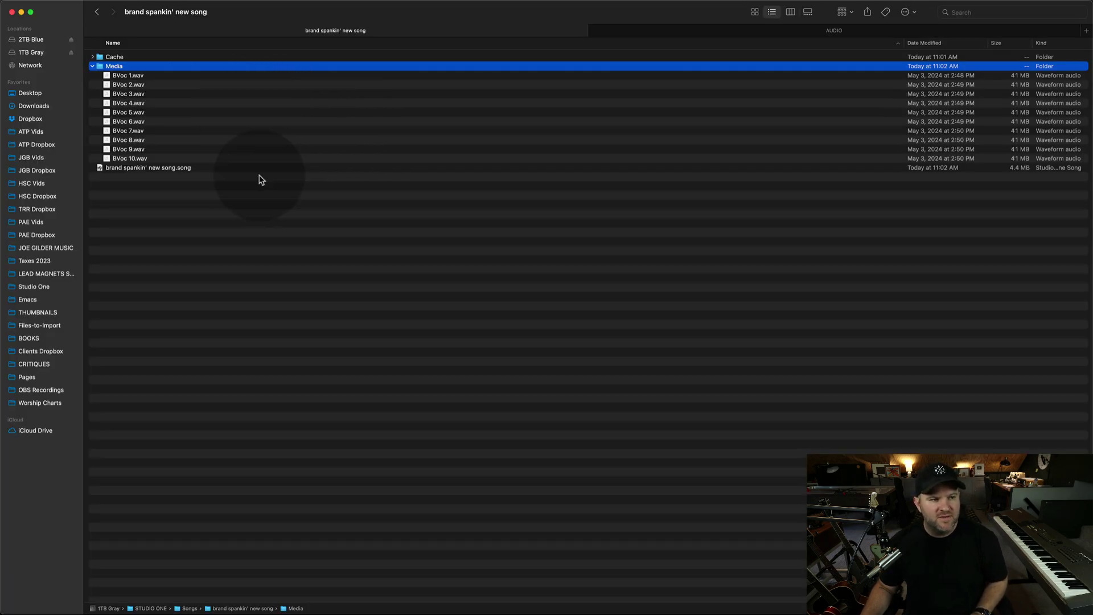
key("super+Up")
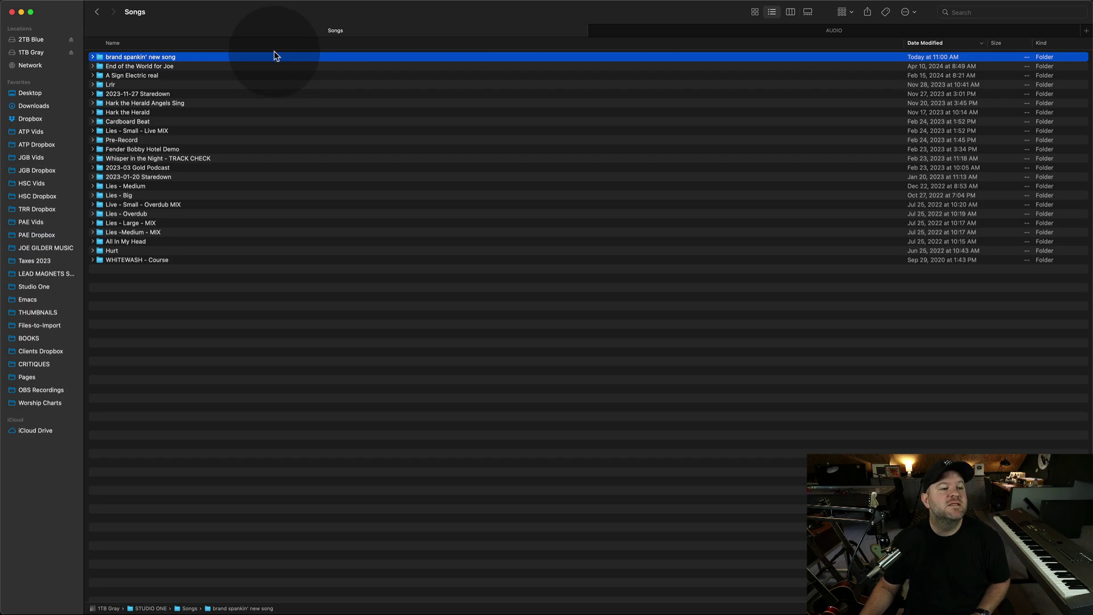
key("super+Tab")
left_click(571, 308)
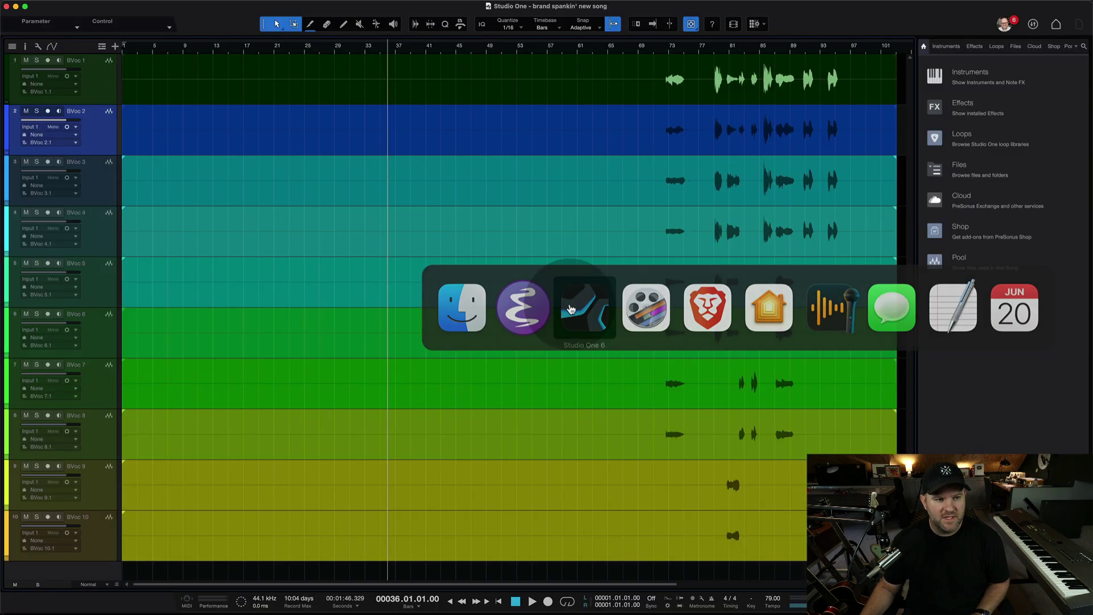
Step: Close the current song and return to the Songs folder in Finder
key("super+w")
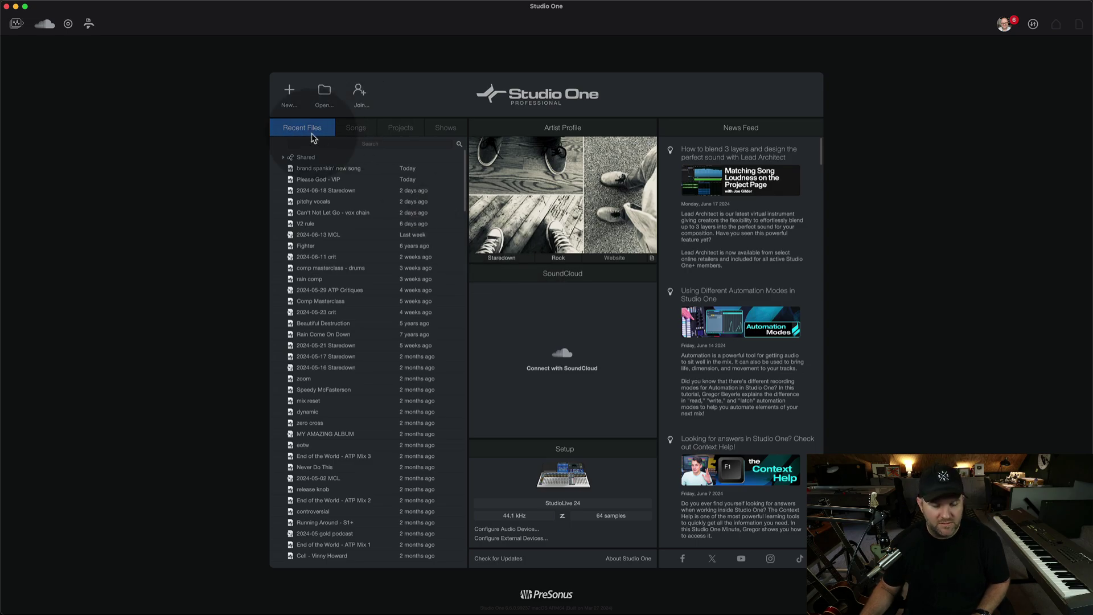
key("super+Tab")
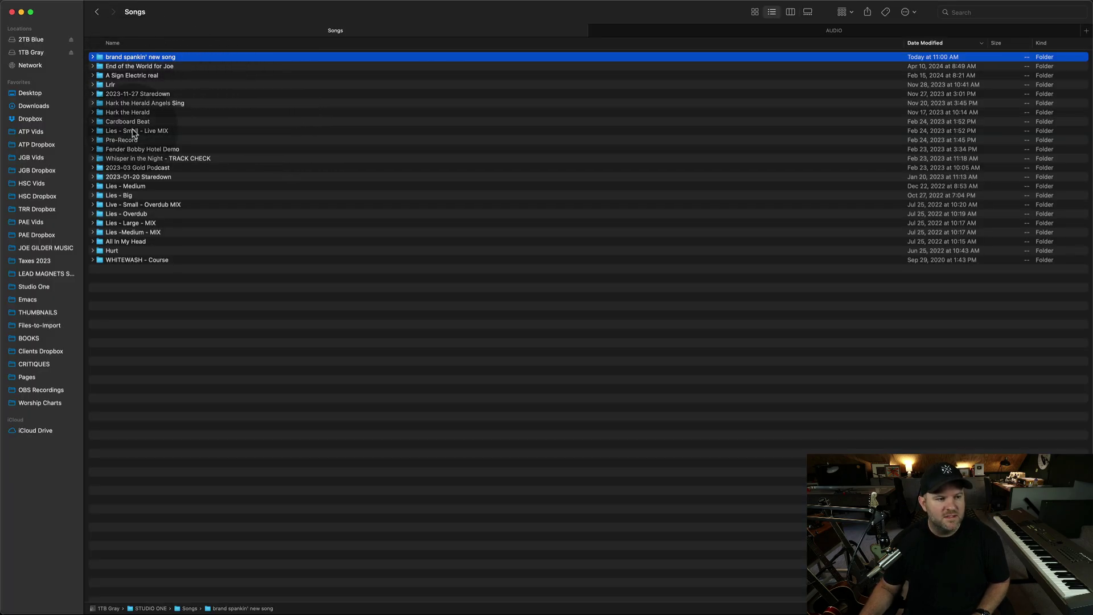
left_click_drag(132, 286, 145, 52)
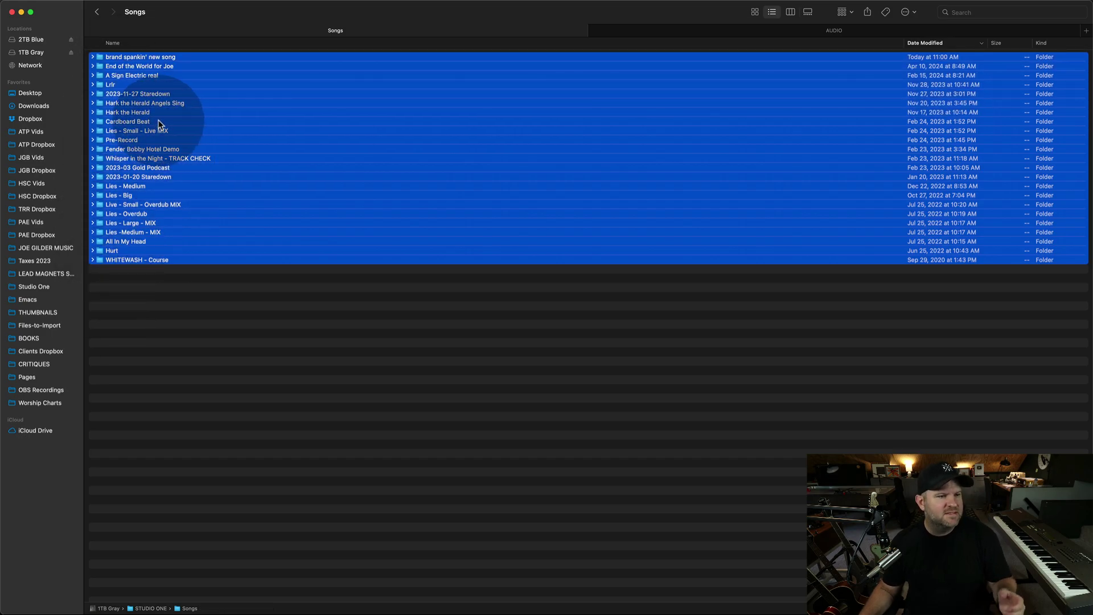
left_click(194, 317)
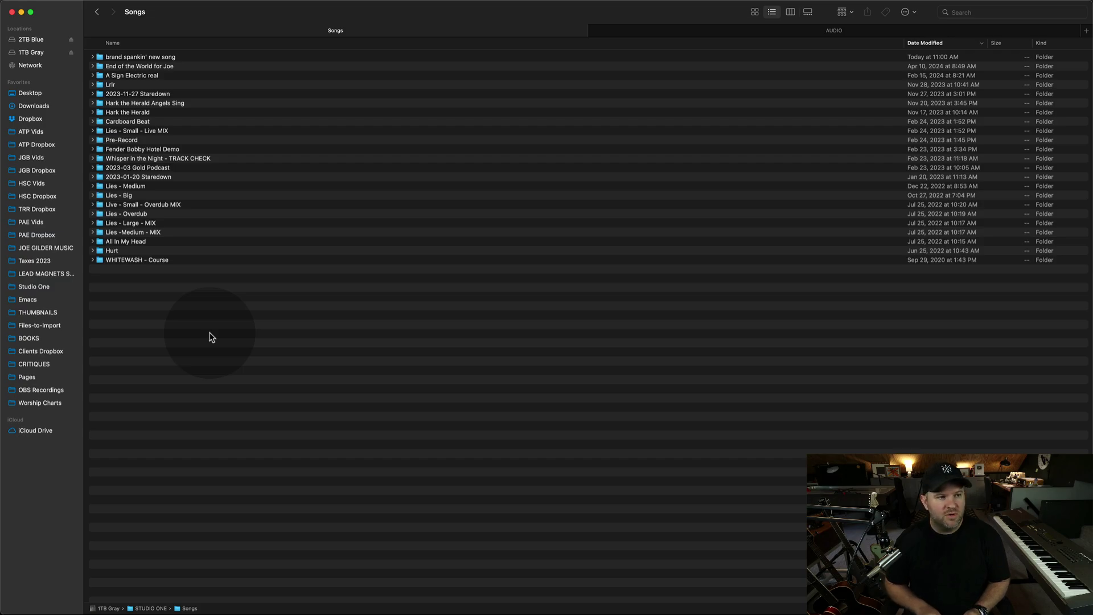
Step: Create a new folder named BRAND SPANKIN NEW PROJECT inside Songs
key("super+shift+n")
type("BRAND SPA")
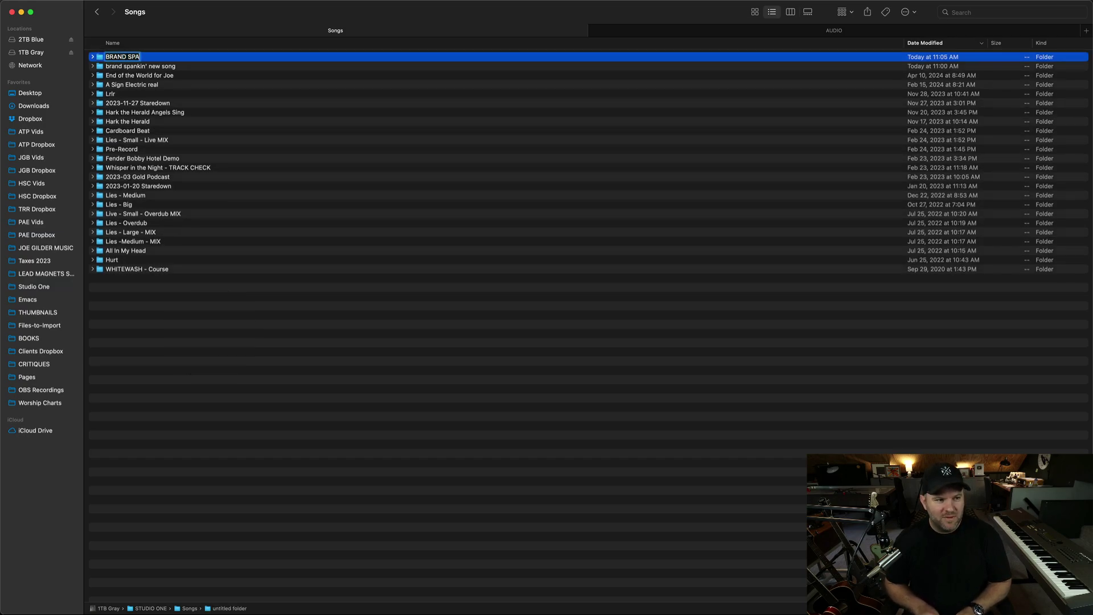
type("NKIN NEW PROJECT")
key("Return")
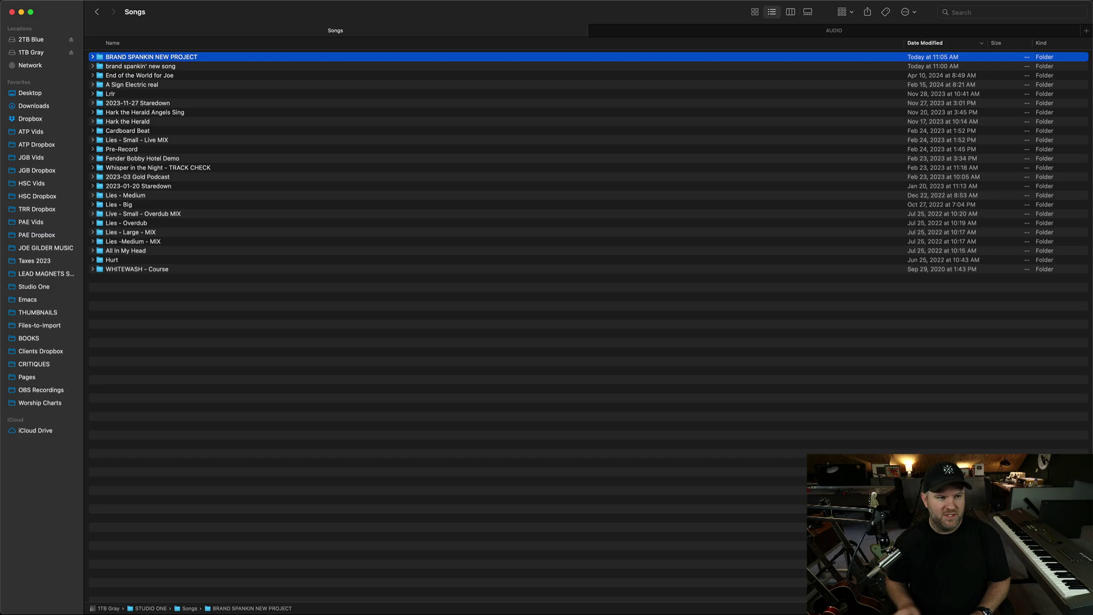
Step: Set up a new song named bsns 2 with BRAND SPANKIN NEW PROJECT as its save location
key("super+Tab")
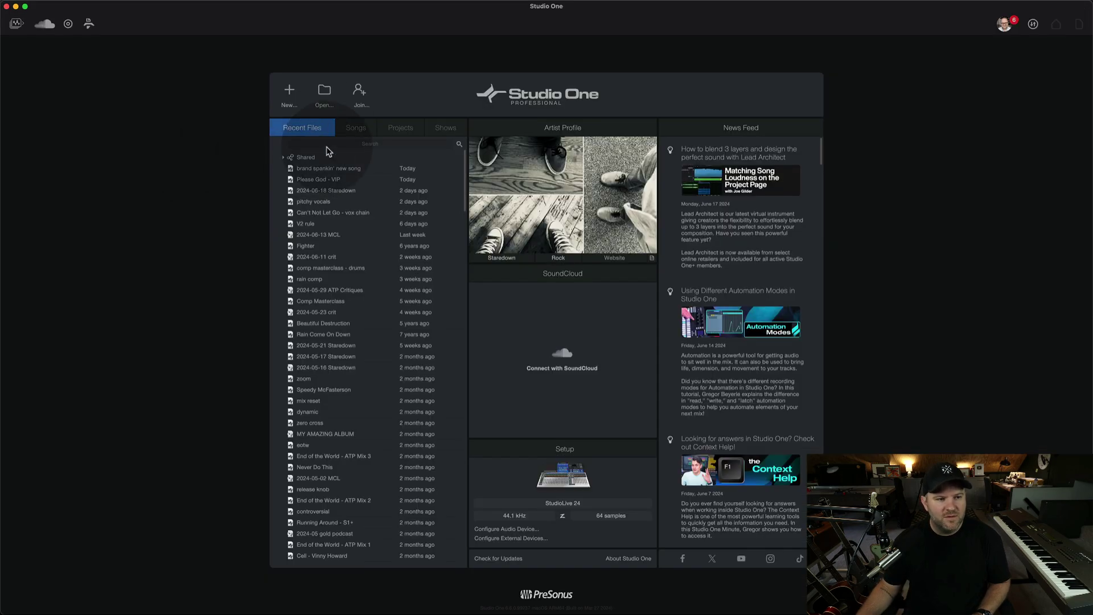
left_click(293, 95)
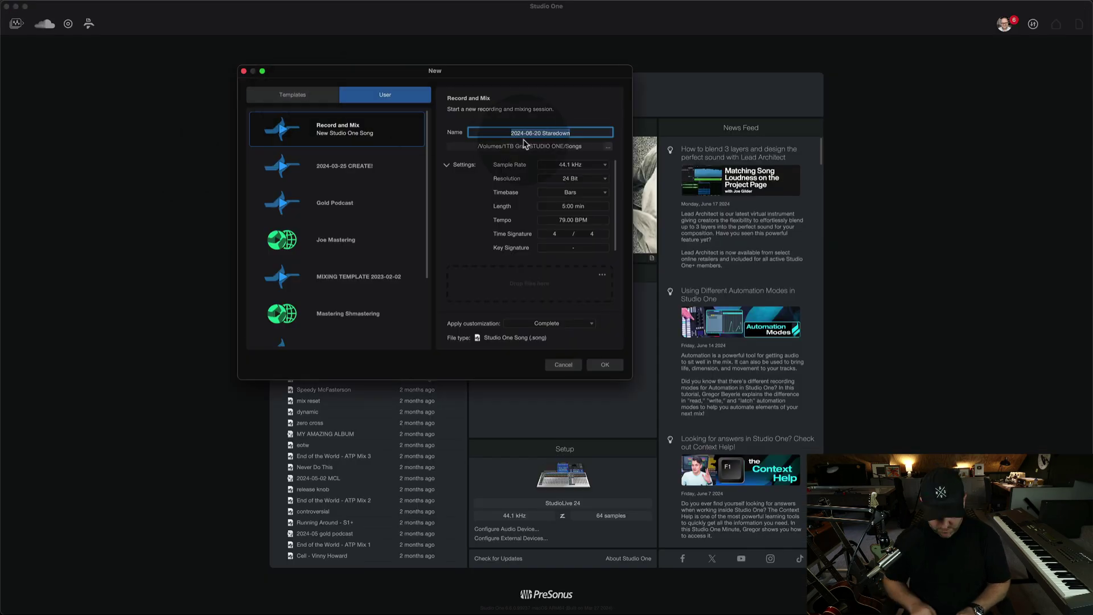
type("bnra")
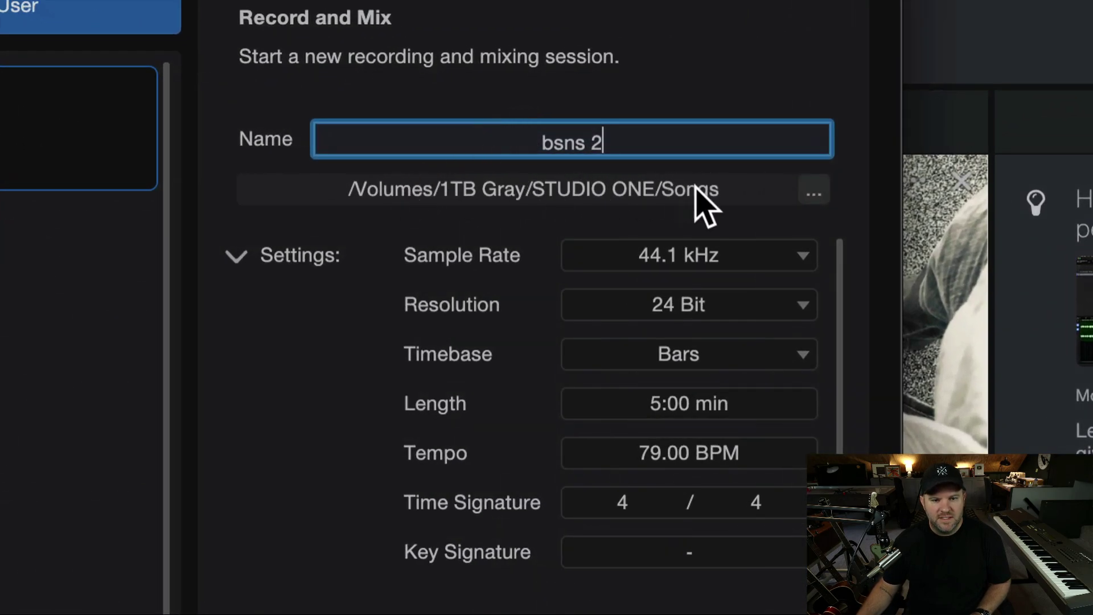
left_click(808, 190)
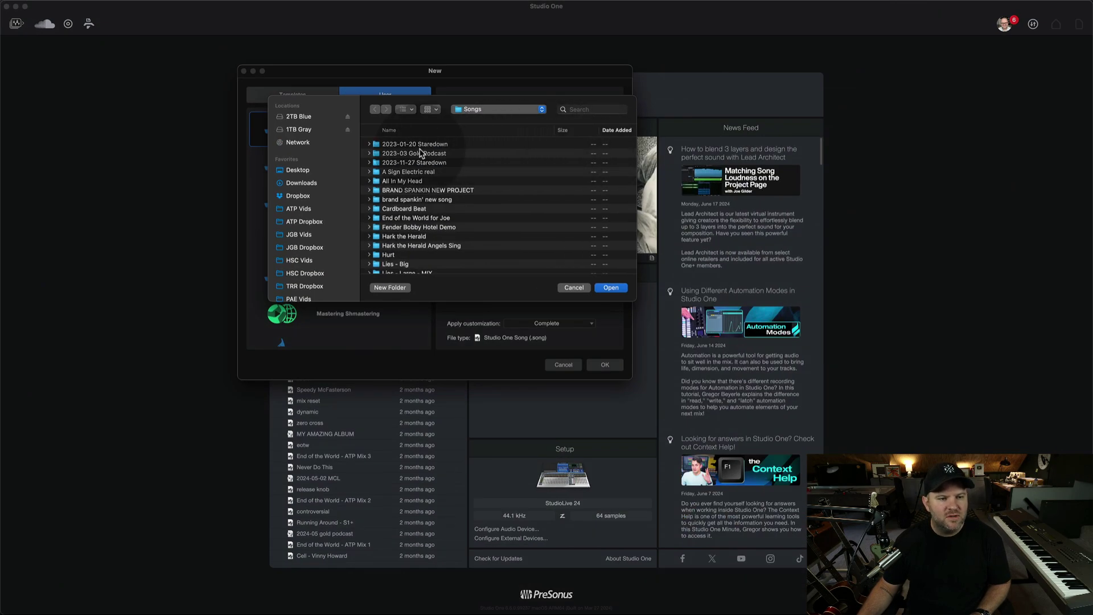
double_click(403, 190)
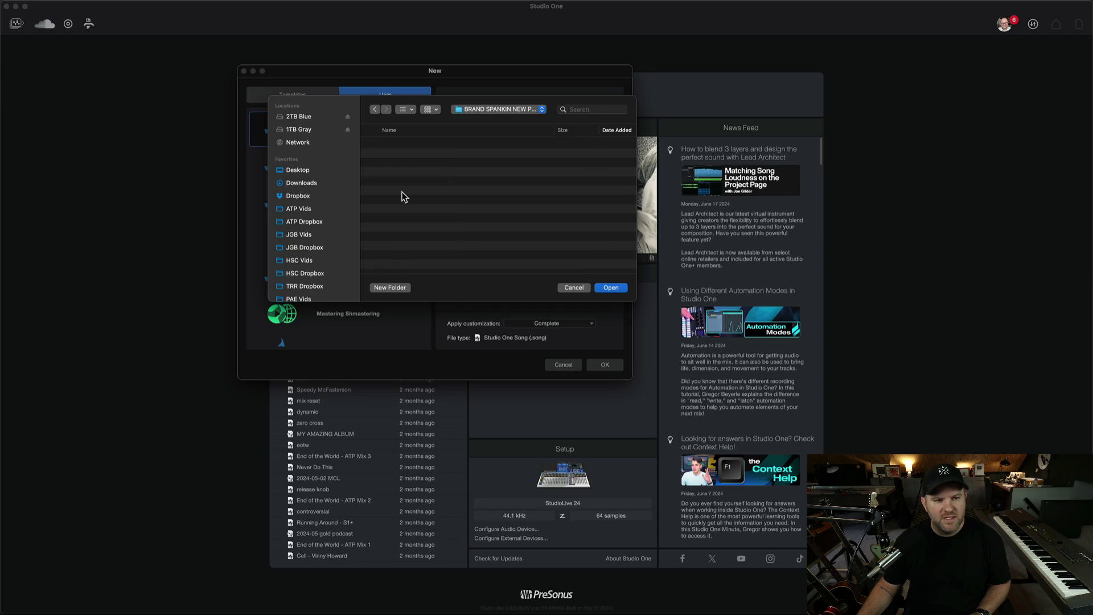
Step: Create the empty bsns 2 song and import JO AG_01 R.wav from Please God - 98 bpm, copying it in
left_click(610, 286)
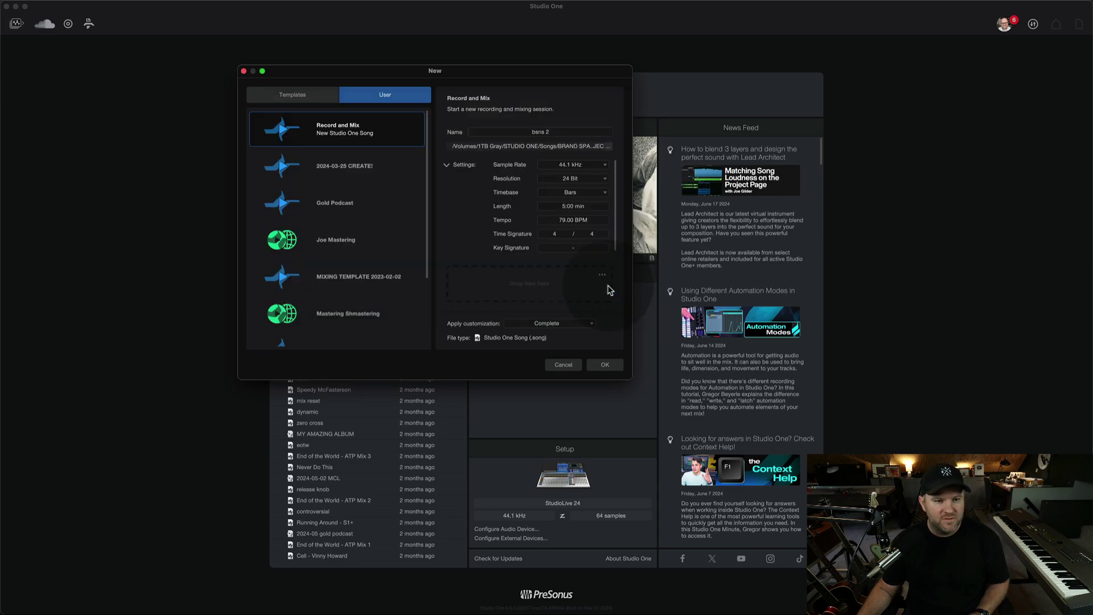
left_click(606, 366)
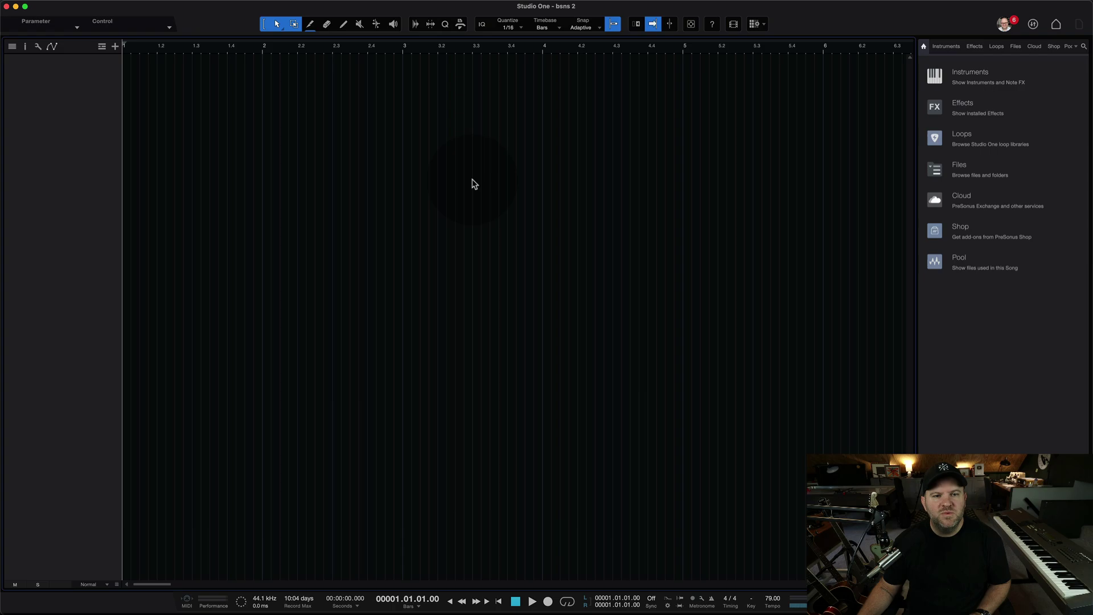
key("super+Tab")
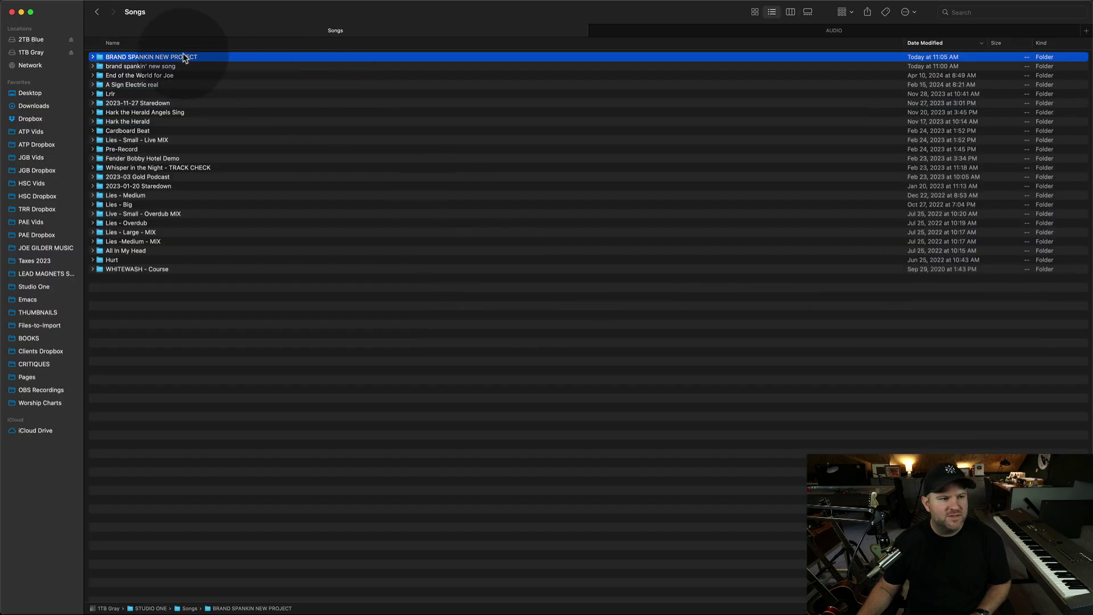
left_click(774, 33)
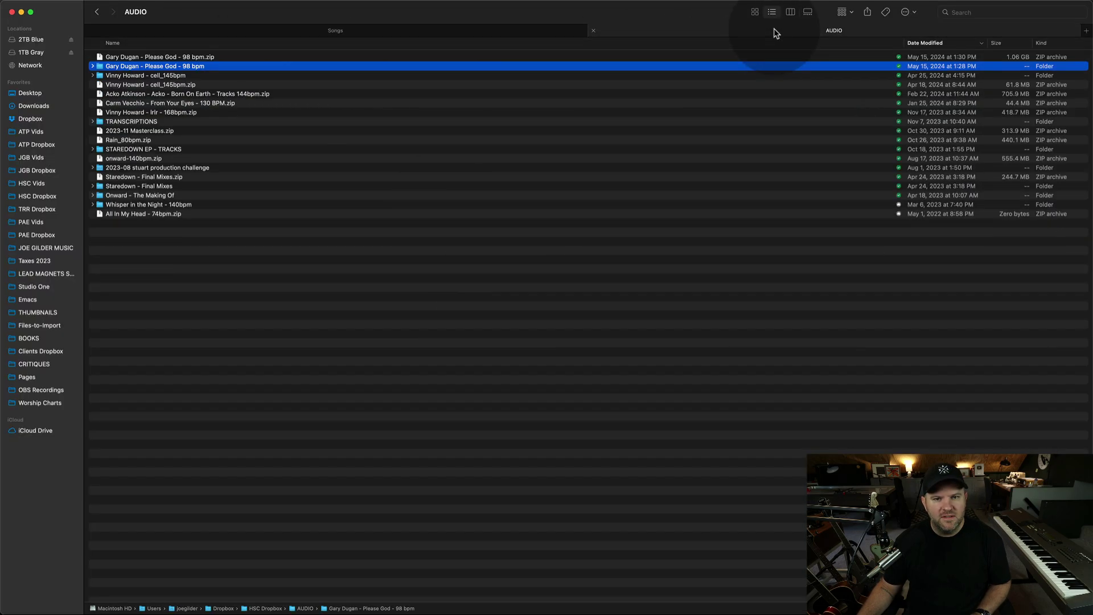
double_click(177, 66)
key("super+Tab")
left_click_drag(137, 226, 313, 228)
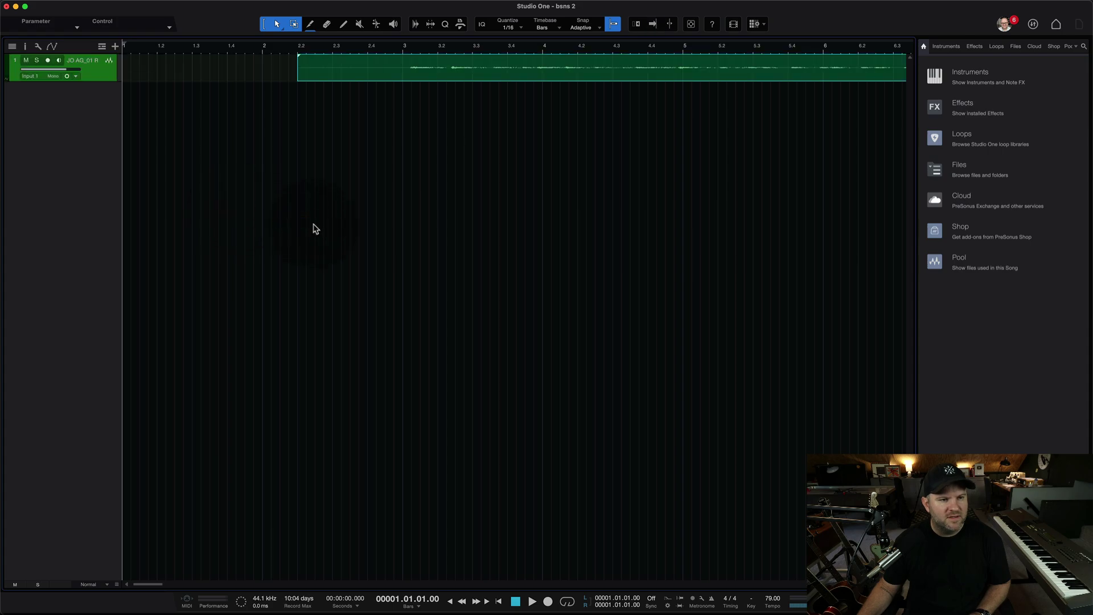
left_click(553, 206)
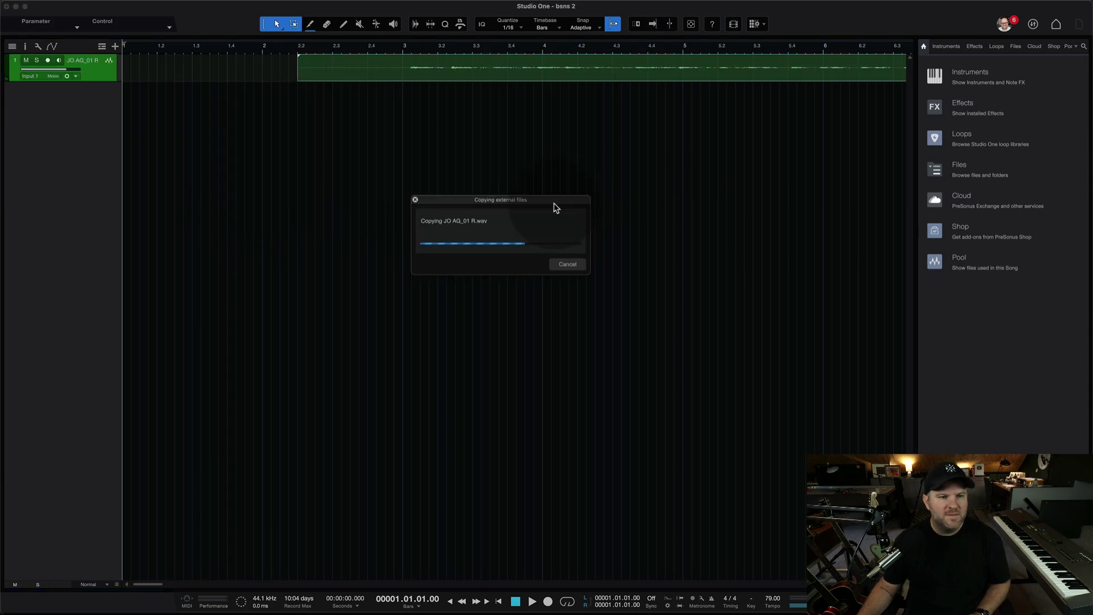
Step: Check in Finder that BRAND SPANKIN NEW PROJECT/bsns 2/Media holds the copied JO AG_01 R.wav
key("super+Tab")
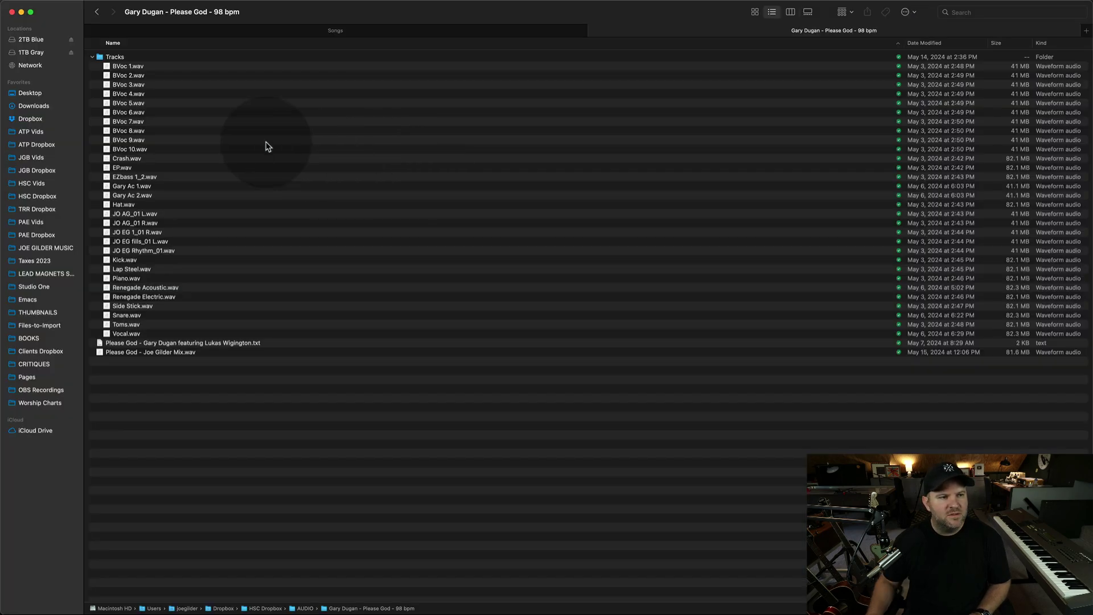
left_click(265, 35)
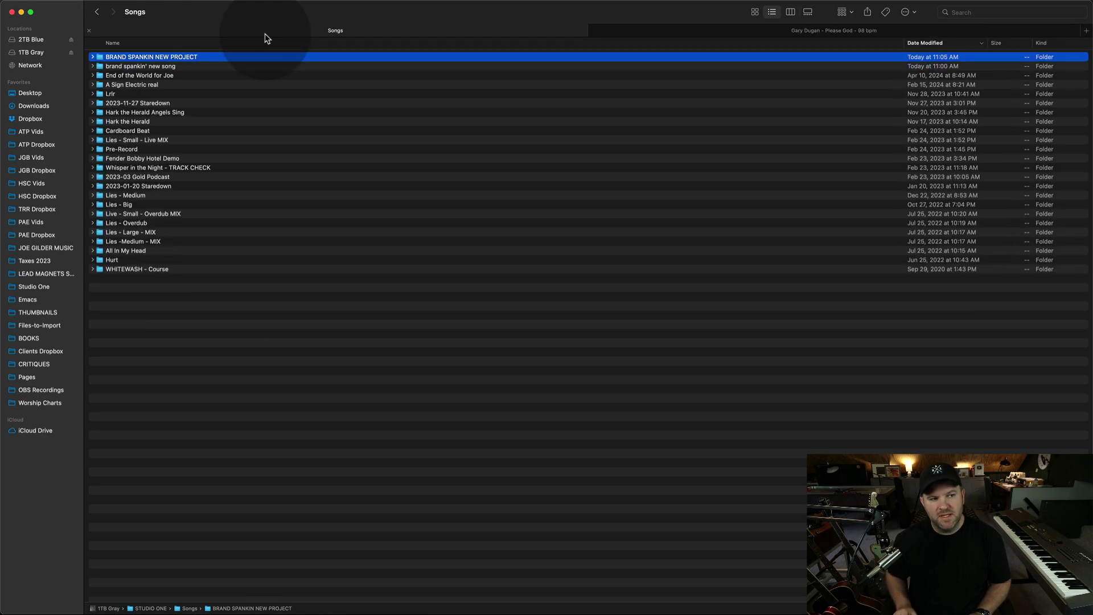
key("super+Down")
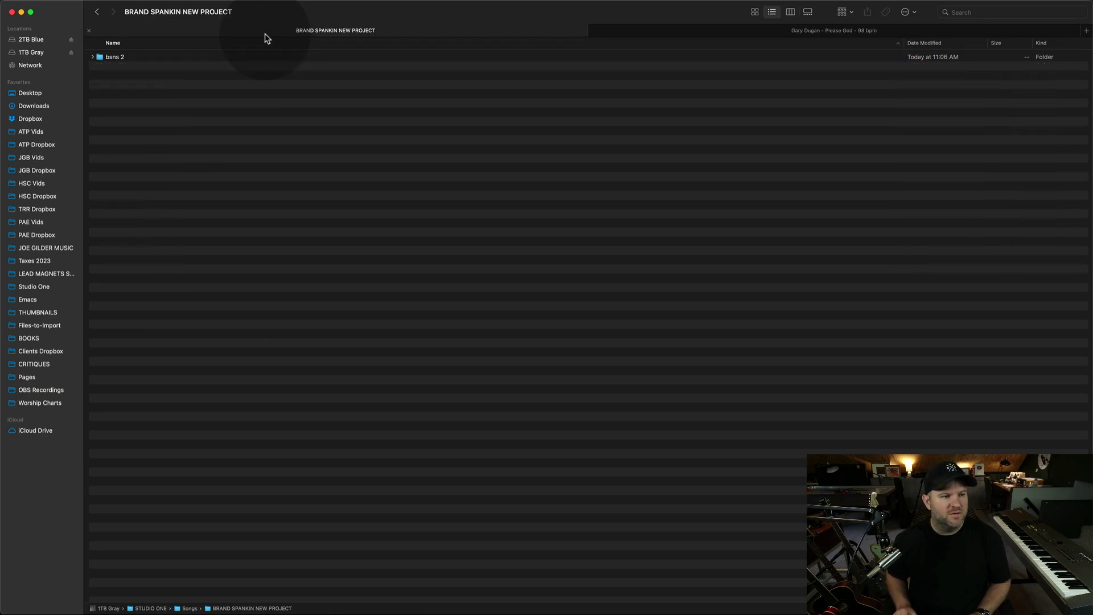
left_click(105, 59)
key("Right")
key("Down")
key("Down")
key("Right")
key("Down")
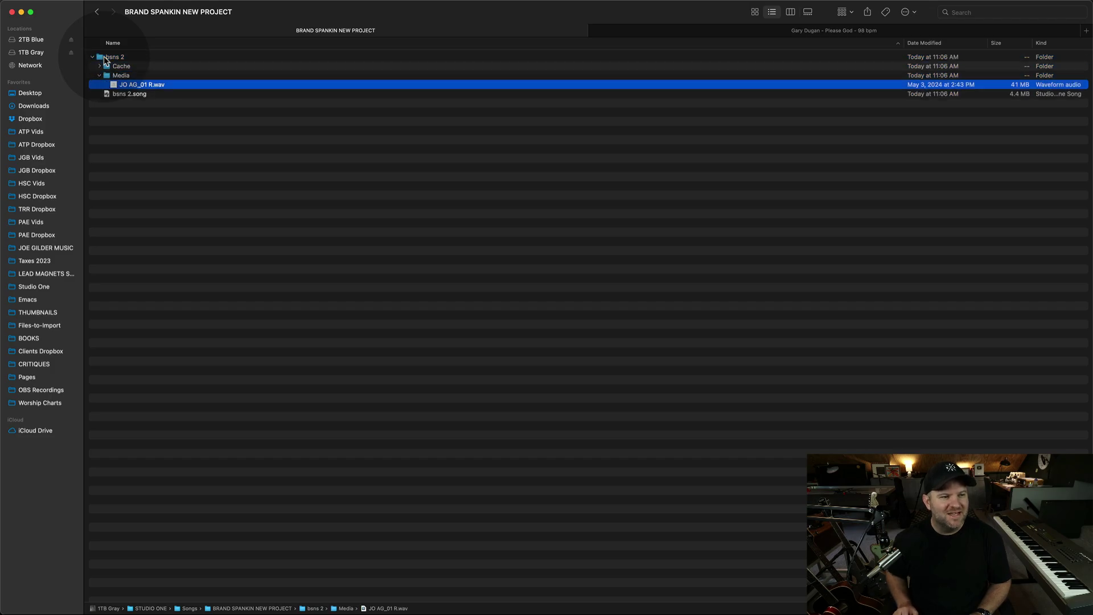
key("Up")
key("Left")
key("Up")
key("Up")
key("Left")
key("super+Up")
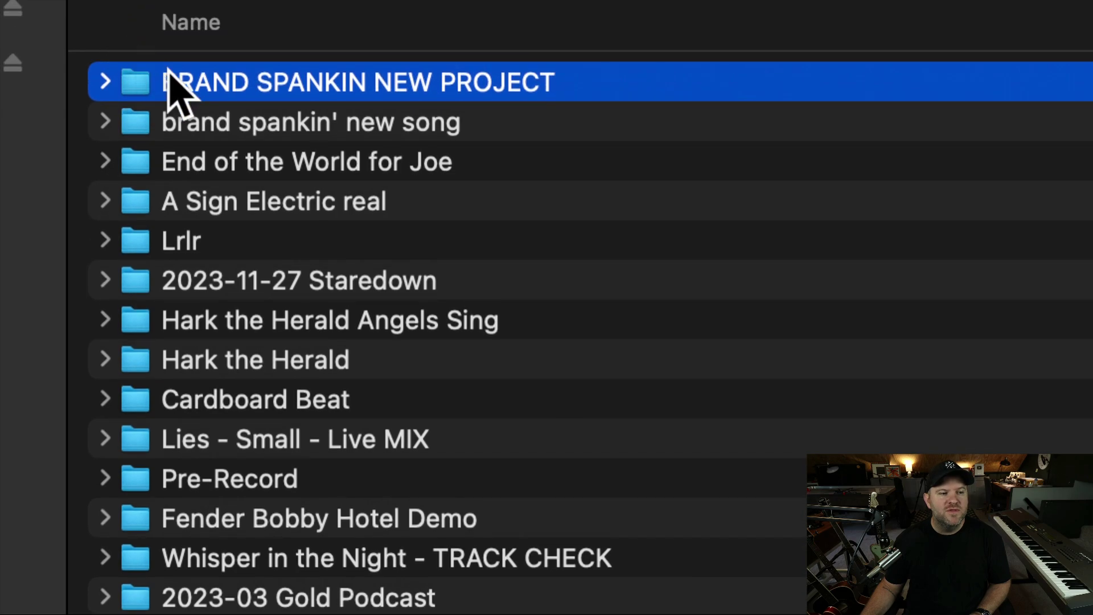
Step: Close the bsns 2 song and select the brand spankin' new song folder in Songs
left_click(171, 124)
left_click(215, 80)
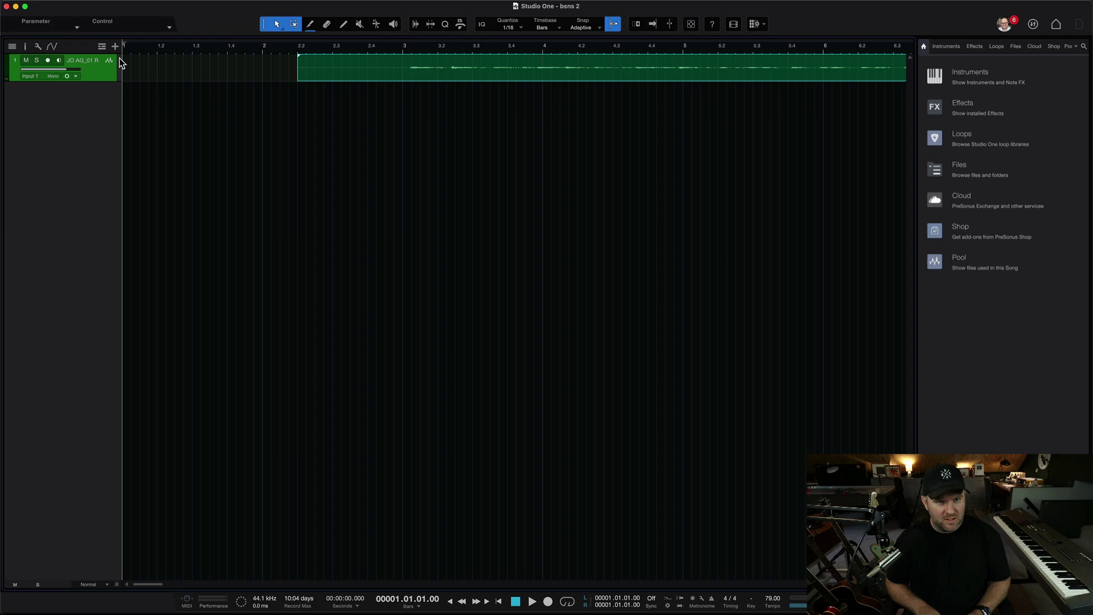
key("super+w")
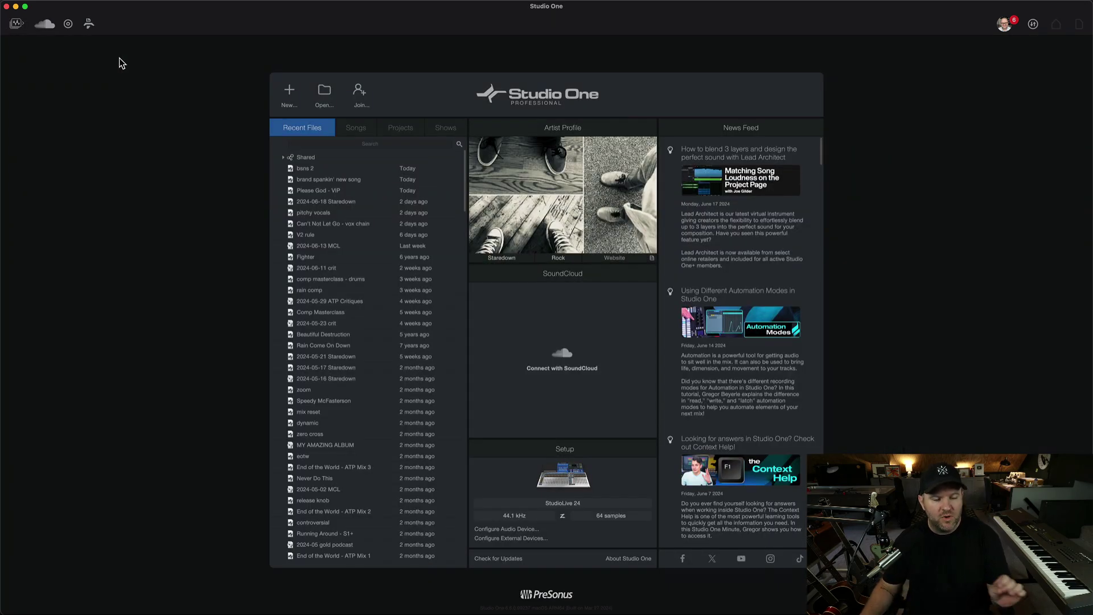
key("super+Tab")
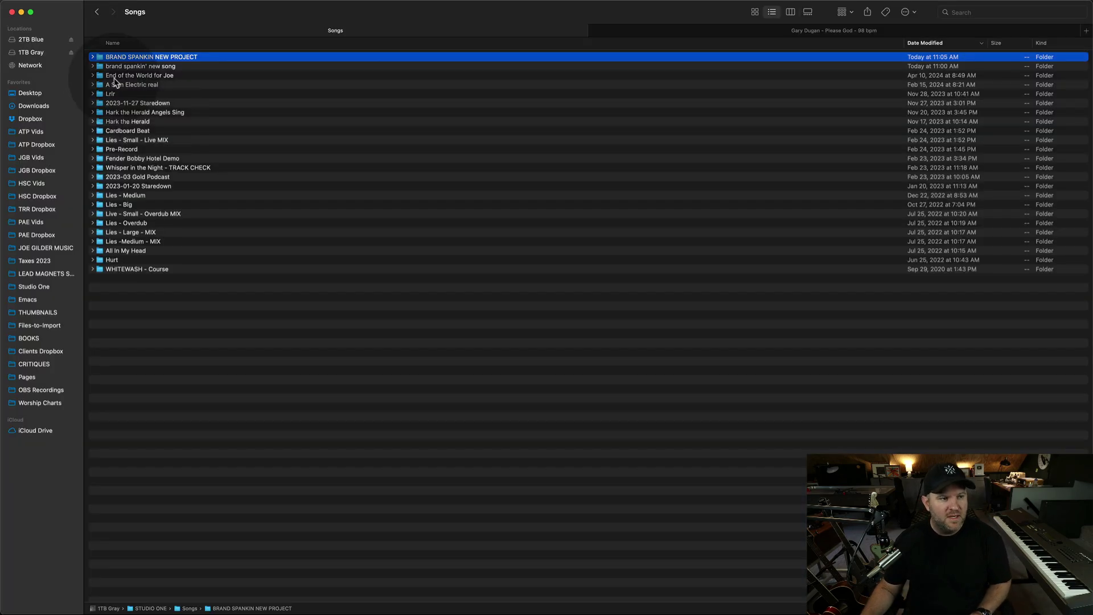
left_click(122, 67)
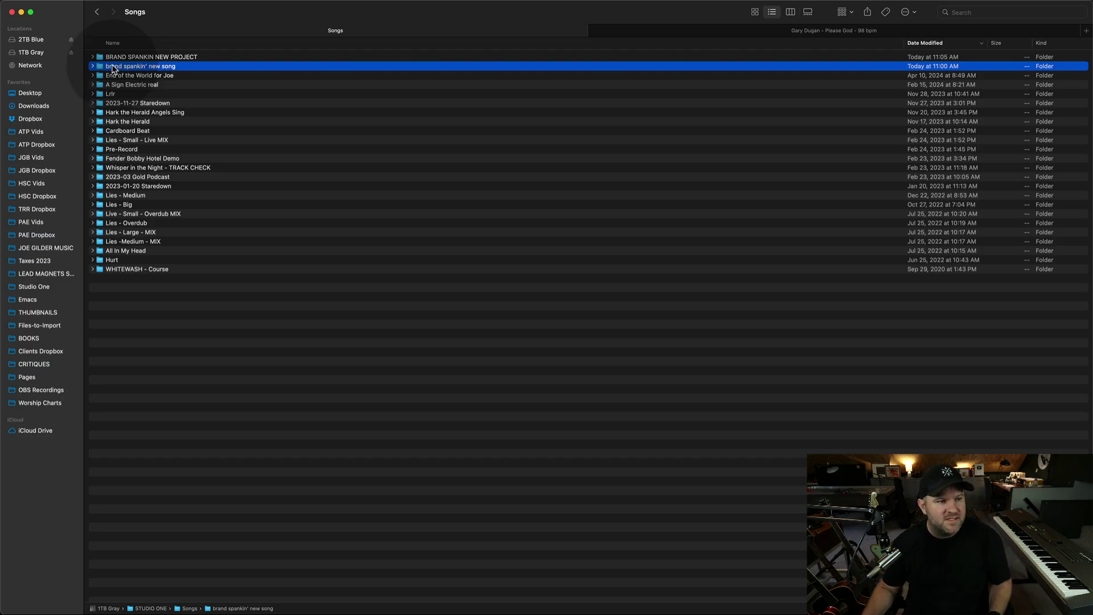
Step: Move the brand spankin' new song folder into BRAND SPANKIN NEW PROJECT and verify it's there
left_click_drag(116, 69, 121, 57)
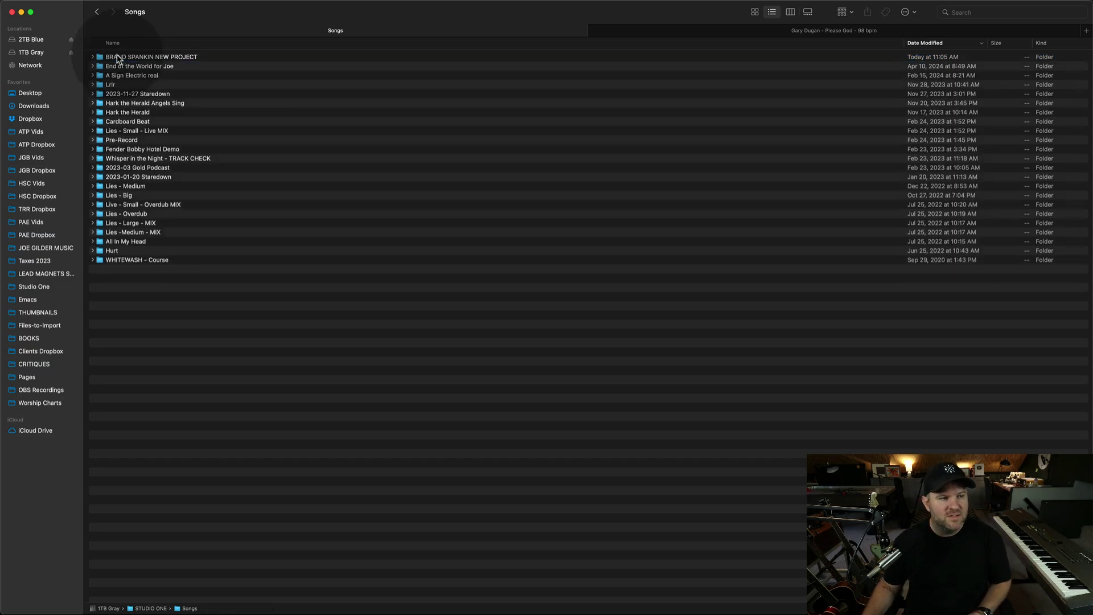
double_click(98, 57)
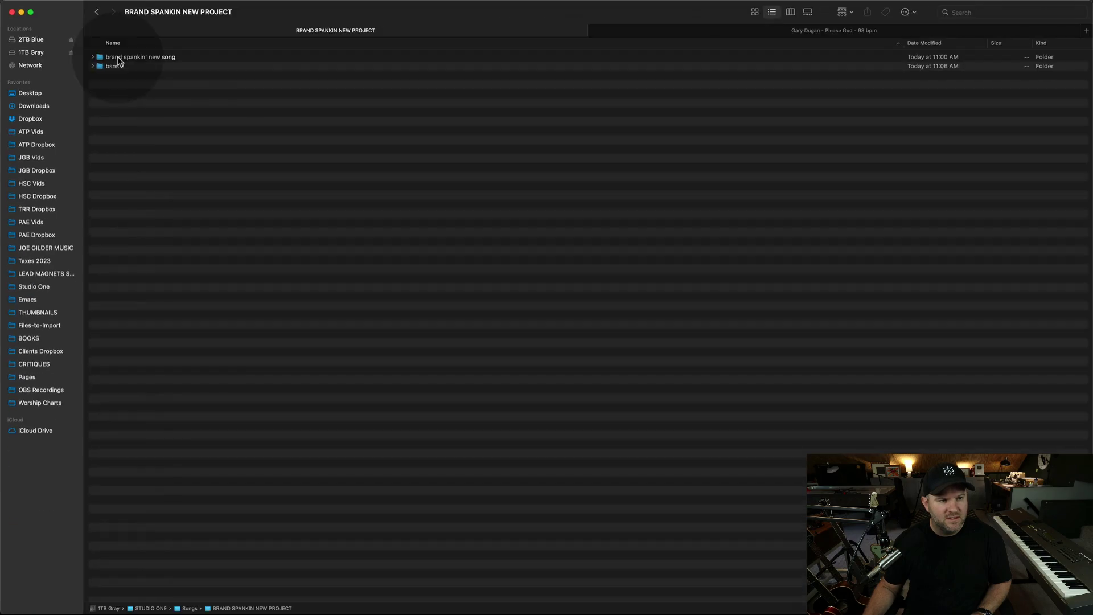
left_click(125, 59)
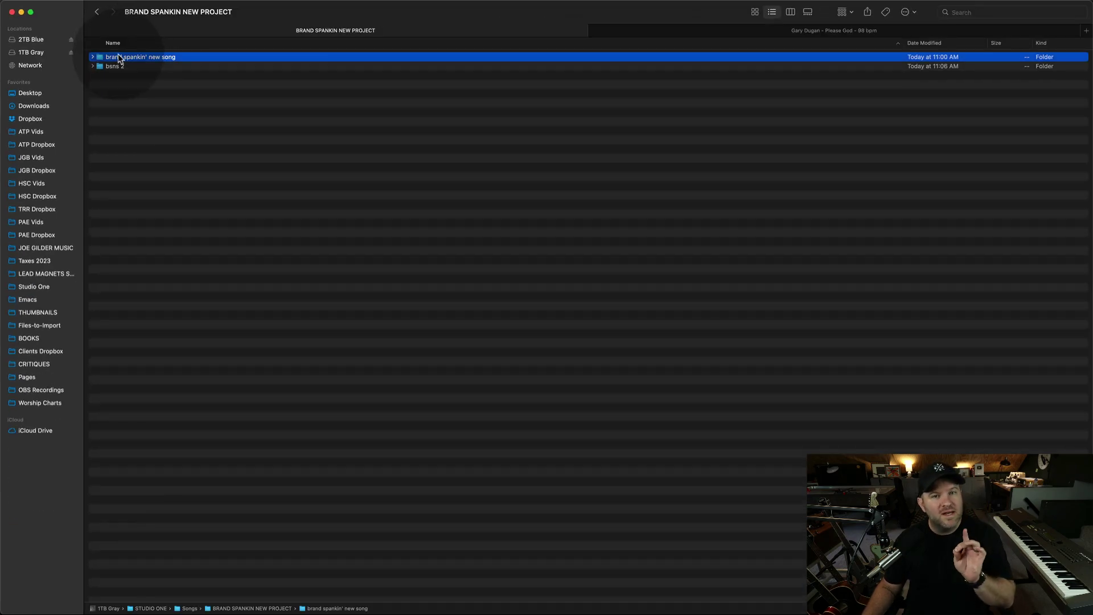
key("super+Tab")
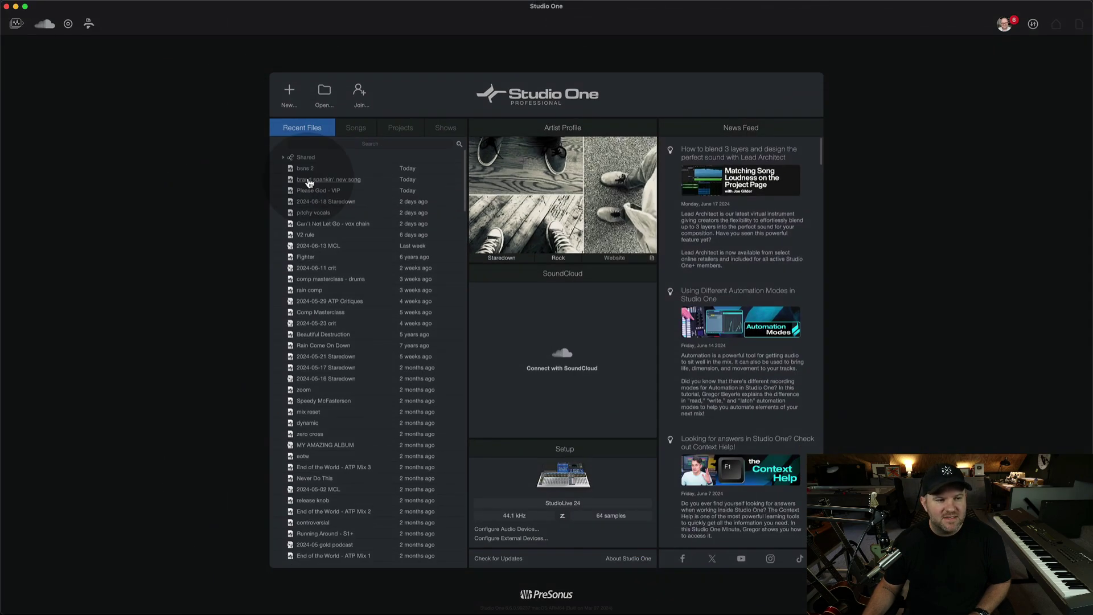
Step: Try reopening brand spankin' new song from Recent Files, then remove its missing entry
double_click(303, 191)
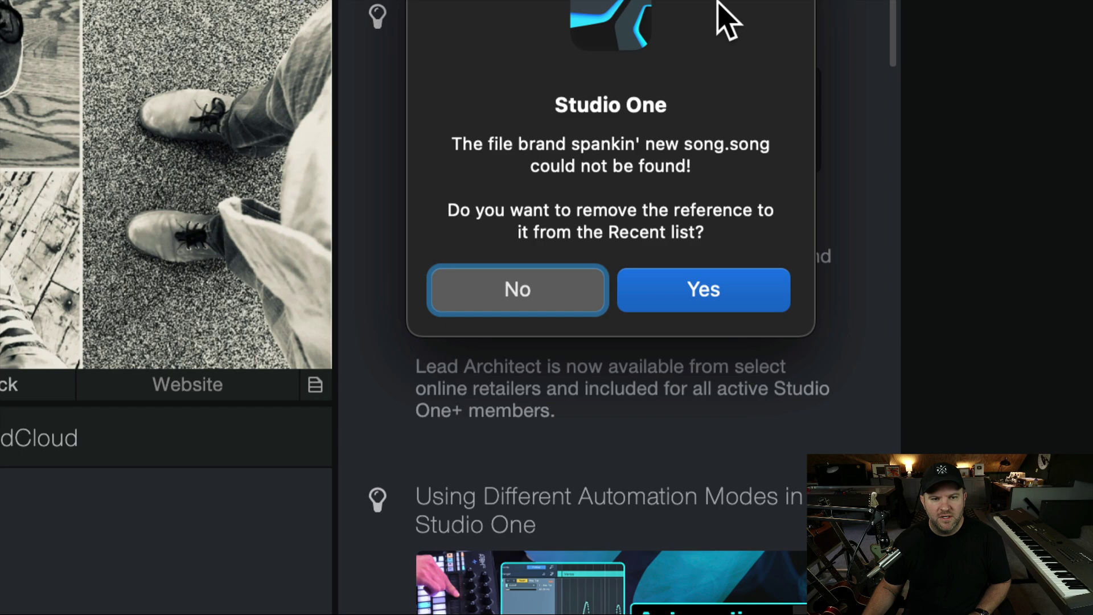
left_click(675, 287)
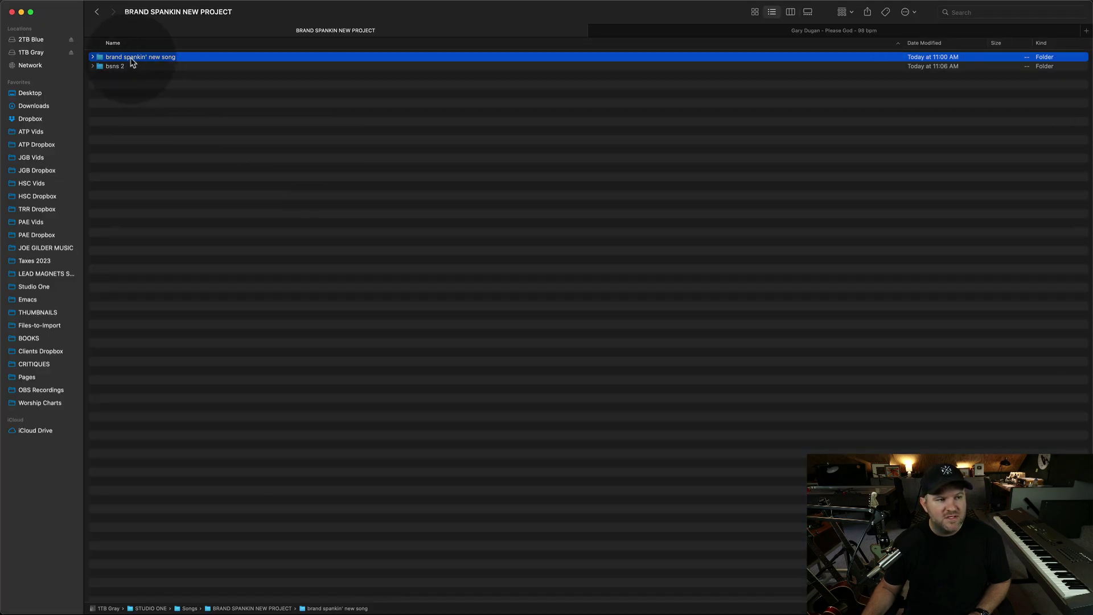
Step: Open brand spankin' new song.song from its new location inside BRAND SPANKIN NEW PROJECT
double_click(131, 56)
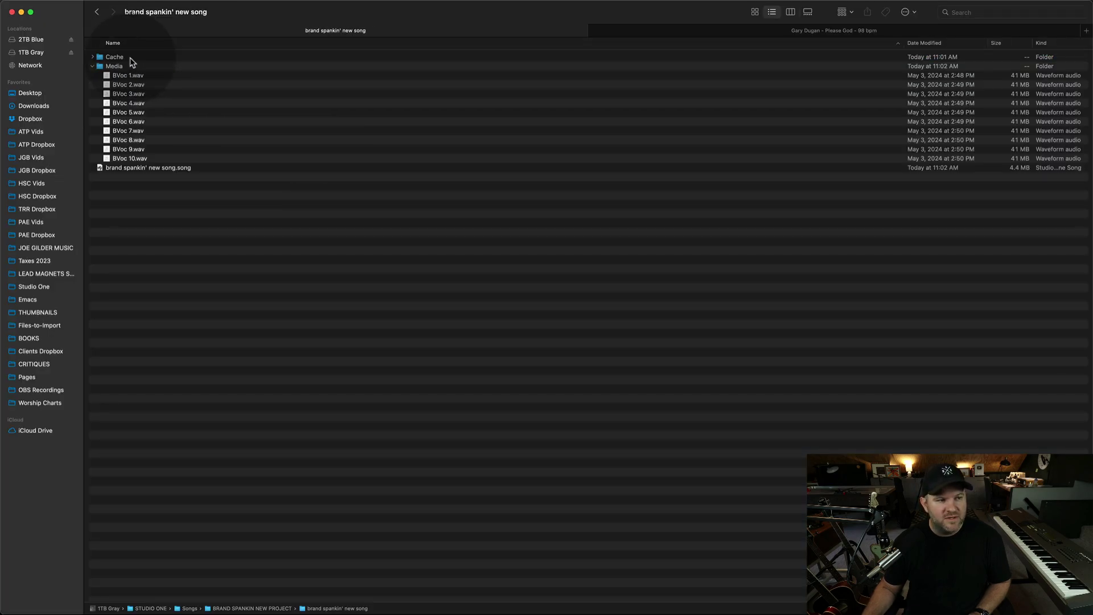
left_click(131, 168)
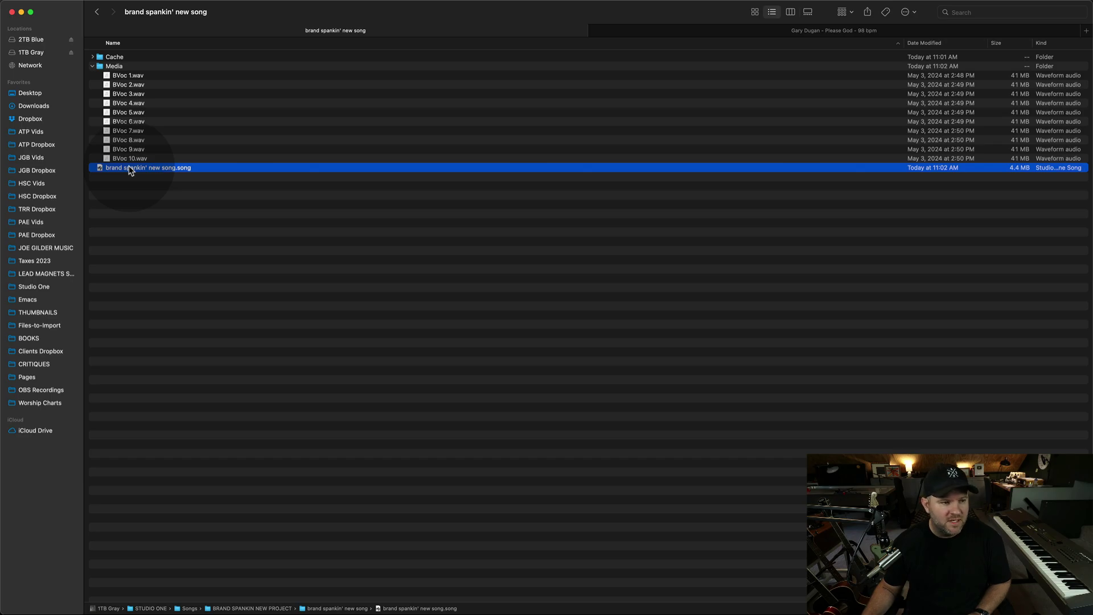
double_click(130, 168)
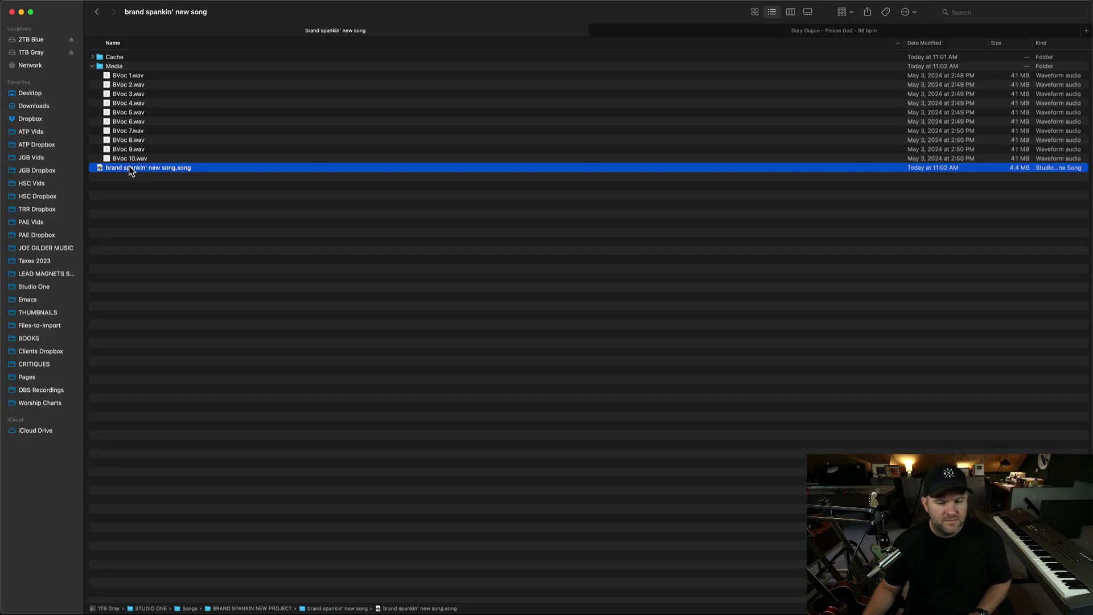
double_click(138, 170)
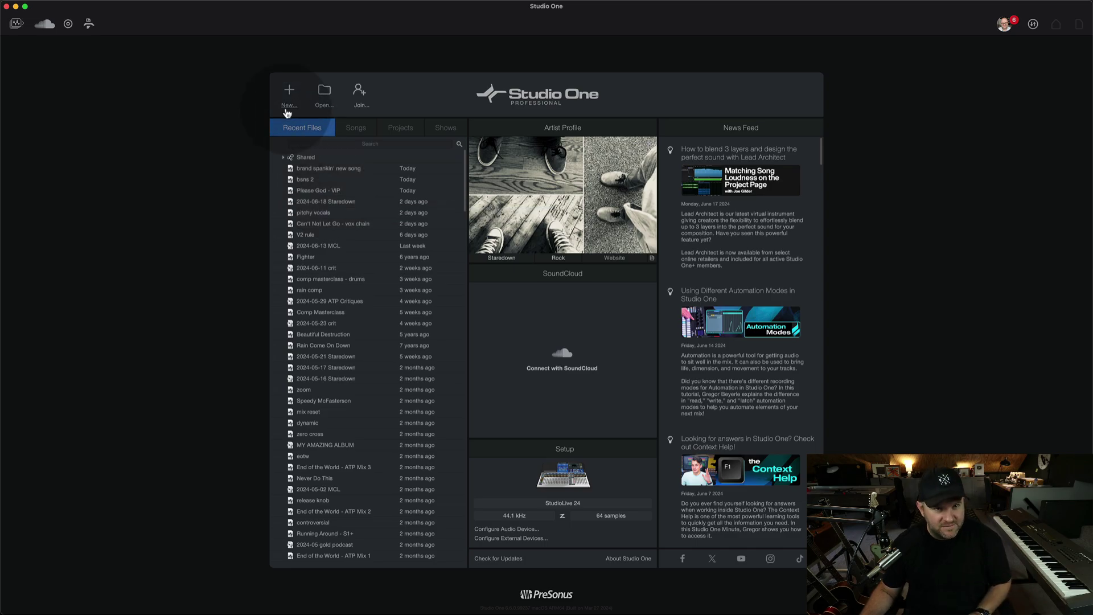
Step: Switch to Emacs to display the viewer comment screenshot
left_click(324, 96)
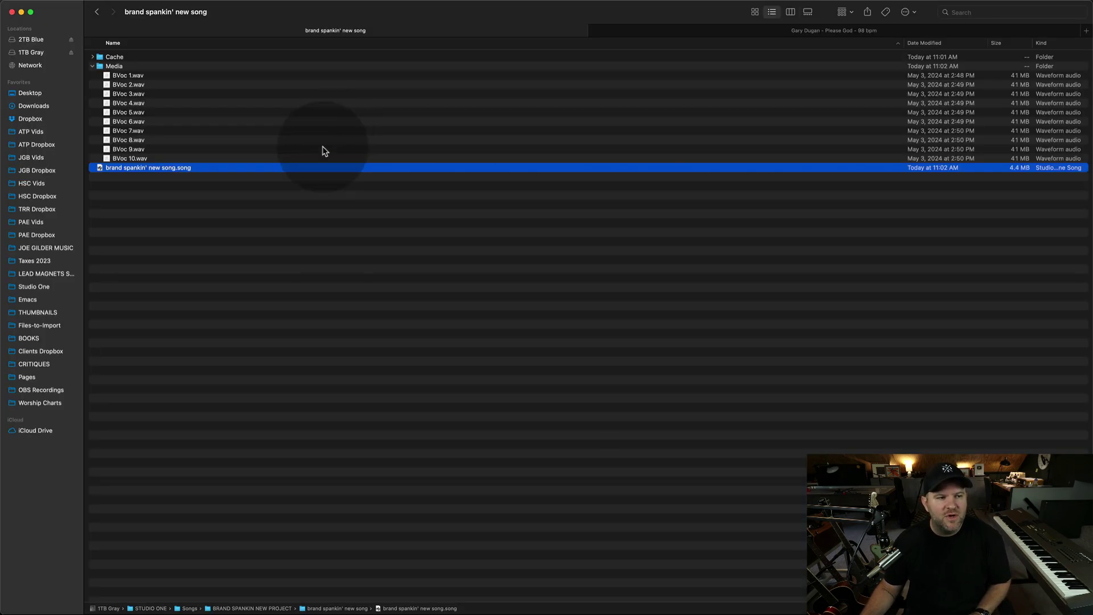
key("Escape")
key("super+Tab")
left_click(572, 311)
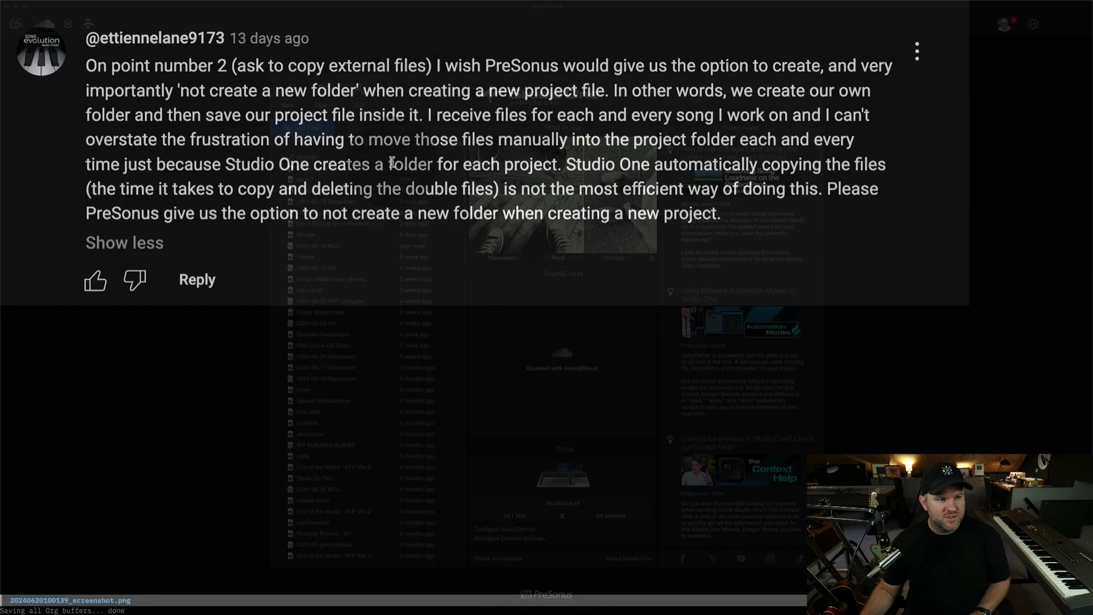
key("super+Tab")
key("super+Tab")
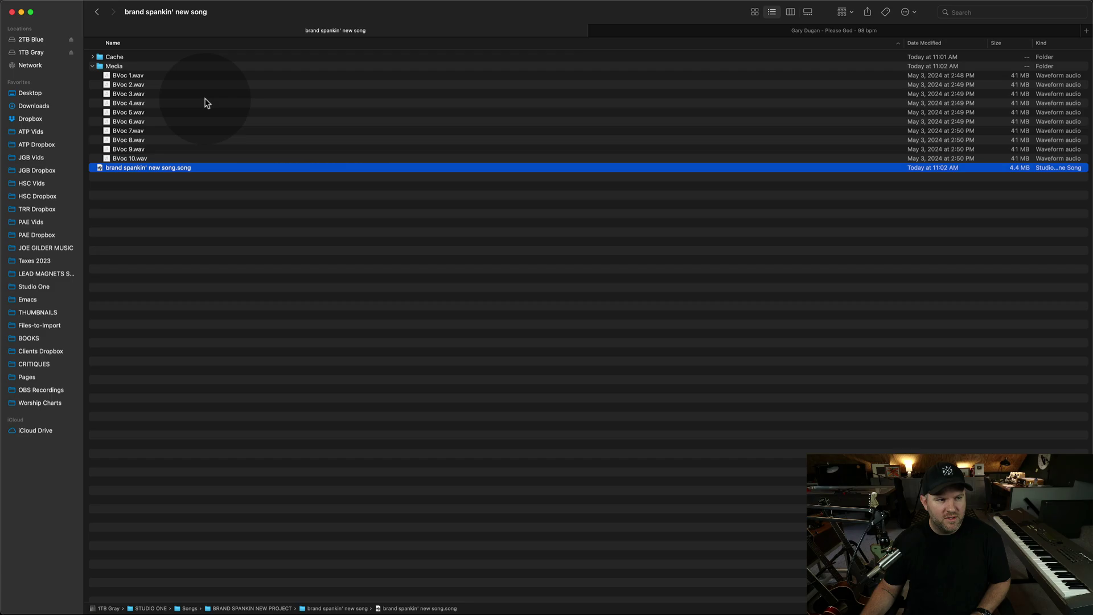
Step: Go up two folder levels in Finder and open BRAND SPANKIN NEW PROJECT
key("super+Up")
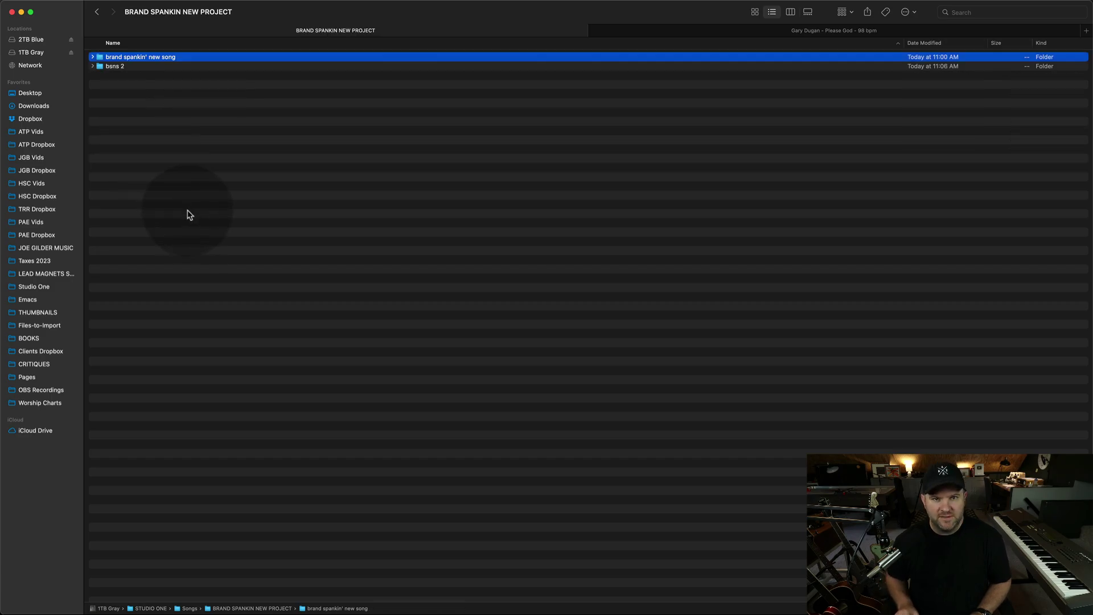
key("super+Up")
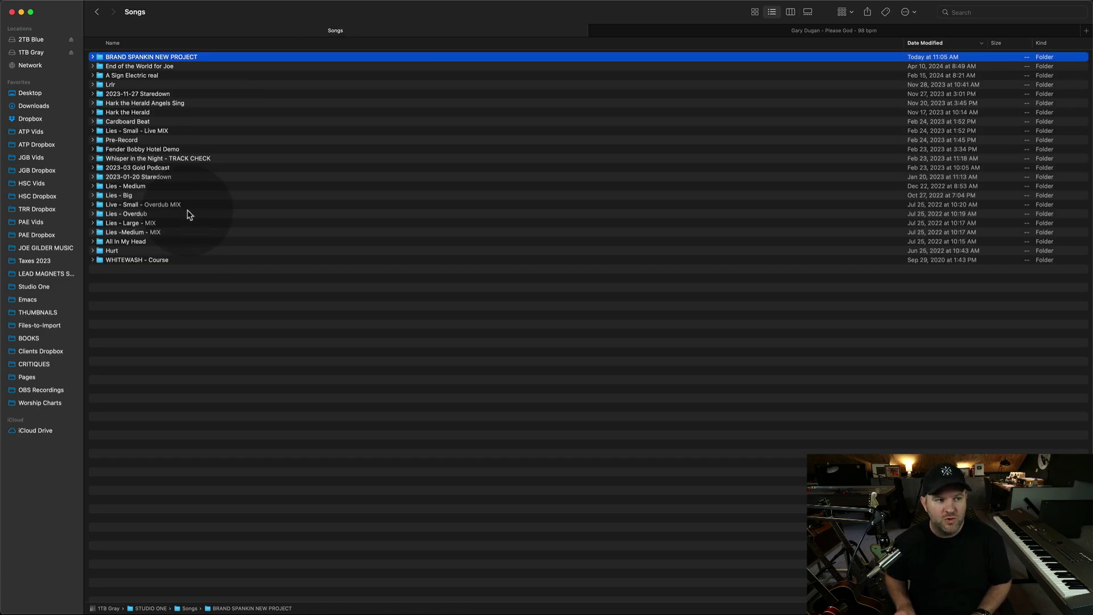
double_click(132, 58)
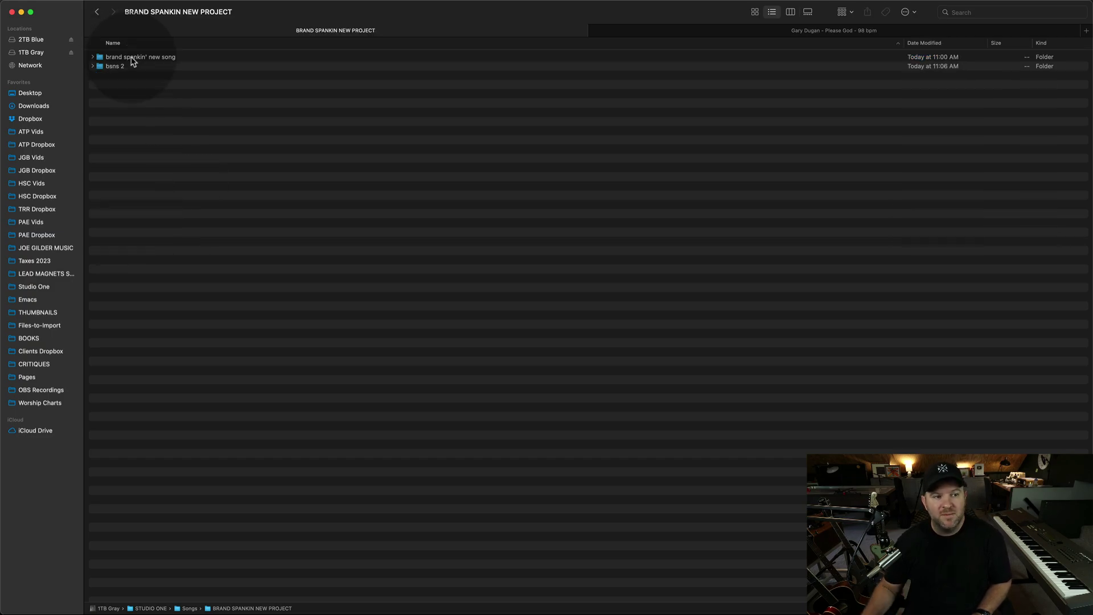
Step: Open brand spankin' new song from Studio One's recent files
key("super+Tab")
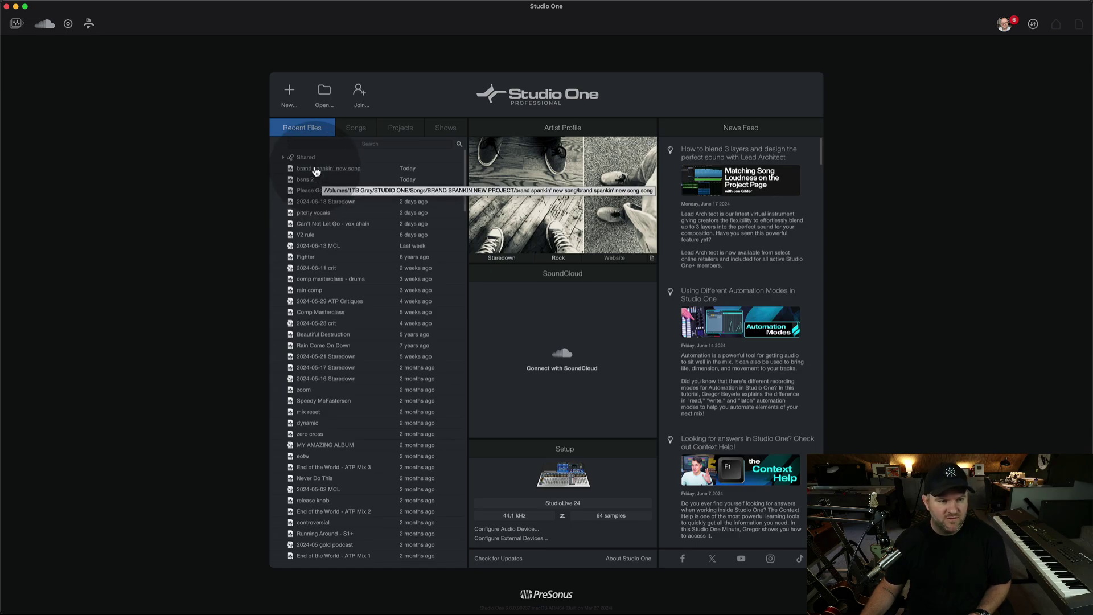
left_click(317, 171)
double_click(317, 171)
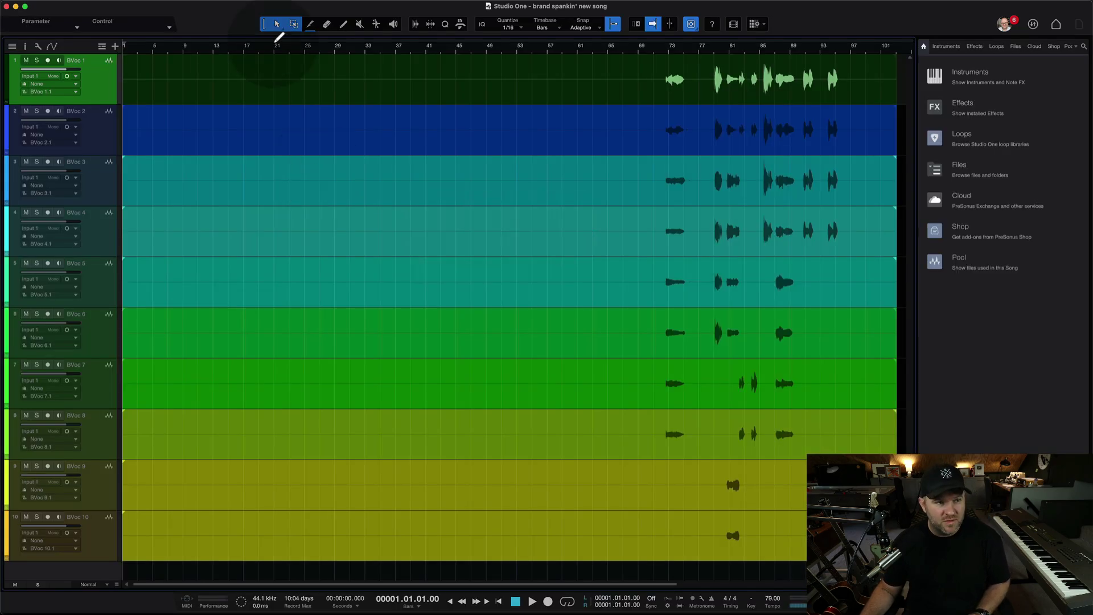
Step: Start a new mastering project from the song named brand spankin' new ALBUM
left_click(112, 5)
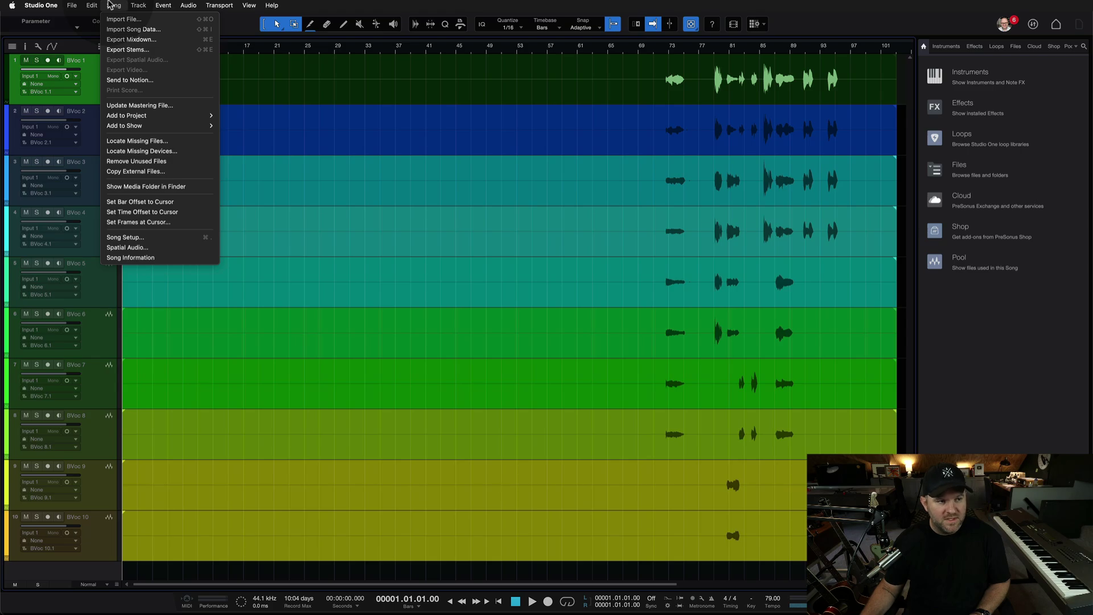
mouse_move(143, 118)
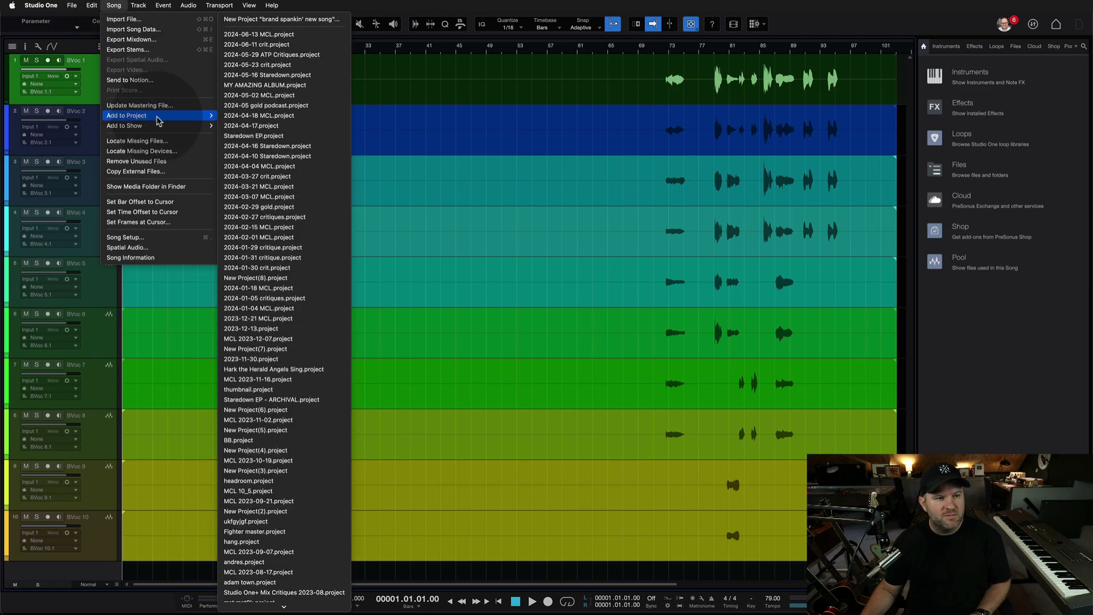
left_click(289, 20)
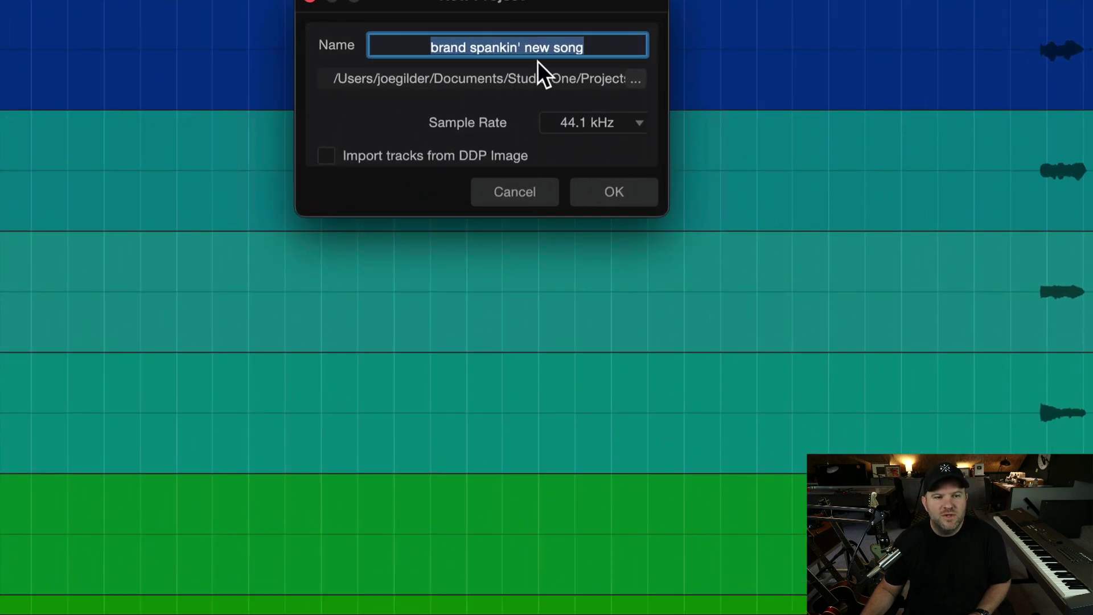
left_click(583, 50)
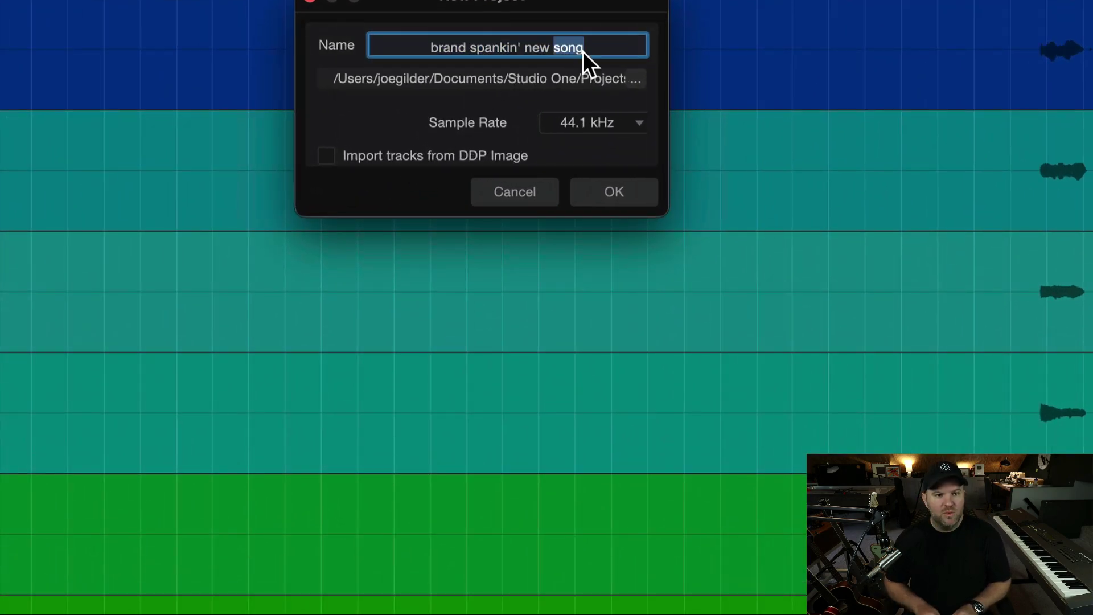
type("ALBUM")
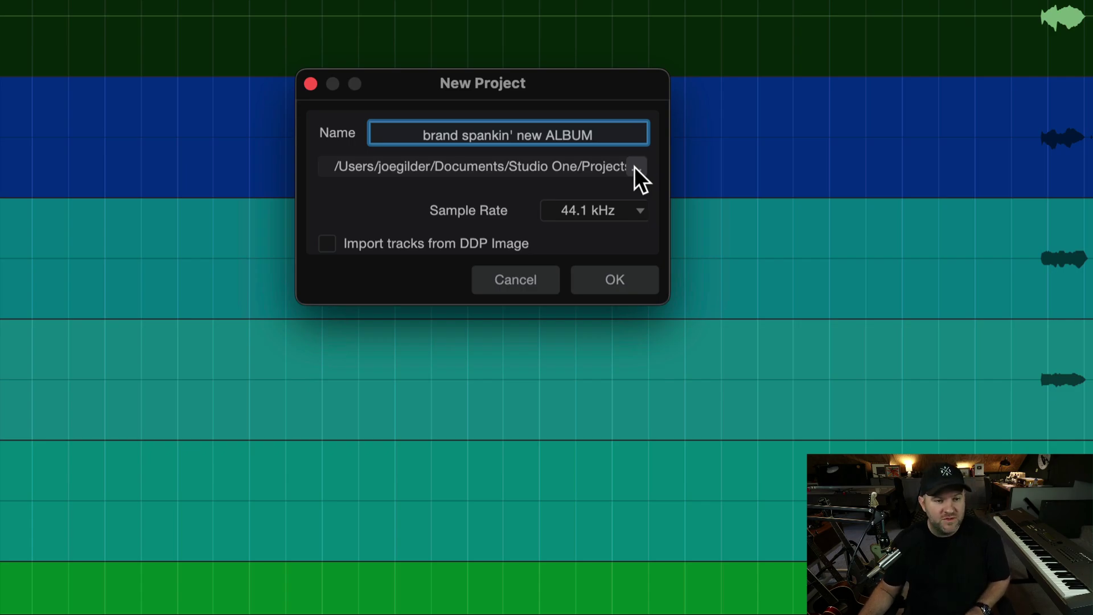
Step: Browse the 1TB Gray drive's STUDIO ONE/Songs folder, leaving the project location unchanged
left_click(636, 167)
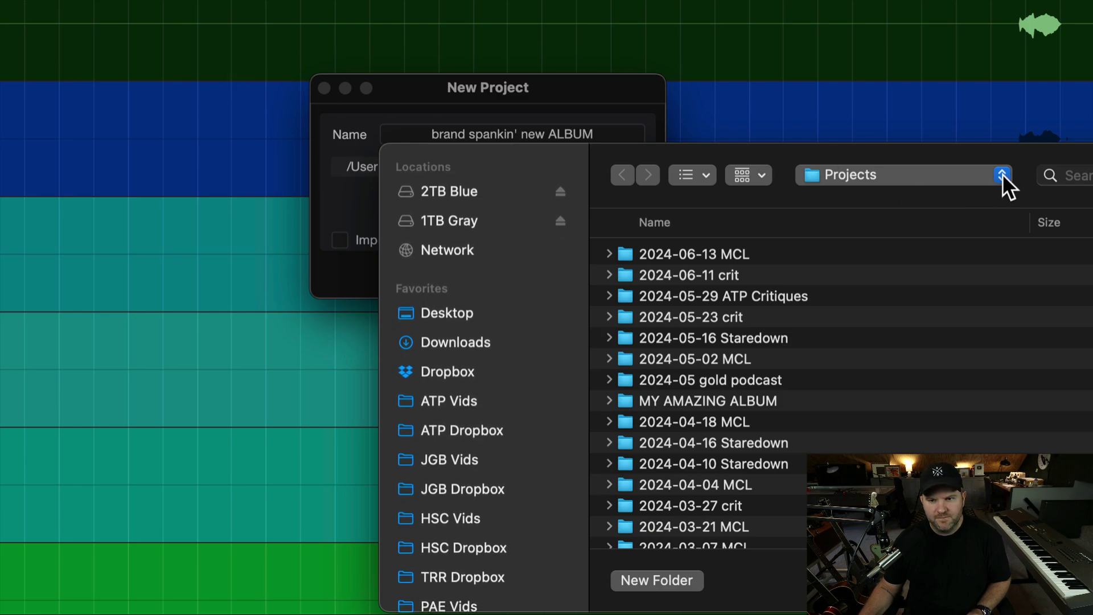
left_click_drag(1002, 158, 711, 125)
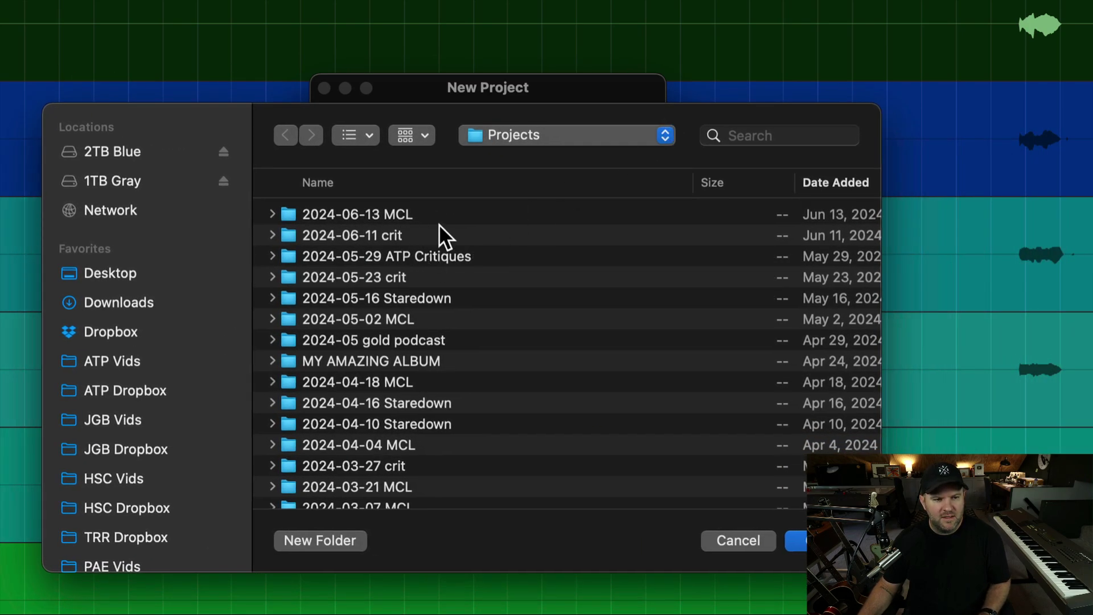
scroll(393, 249, "up", 2)
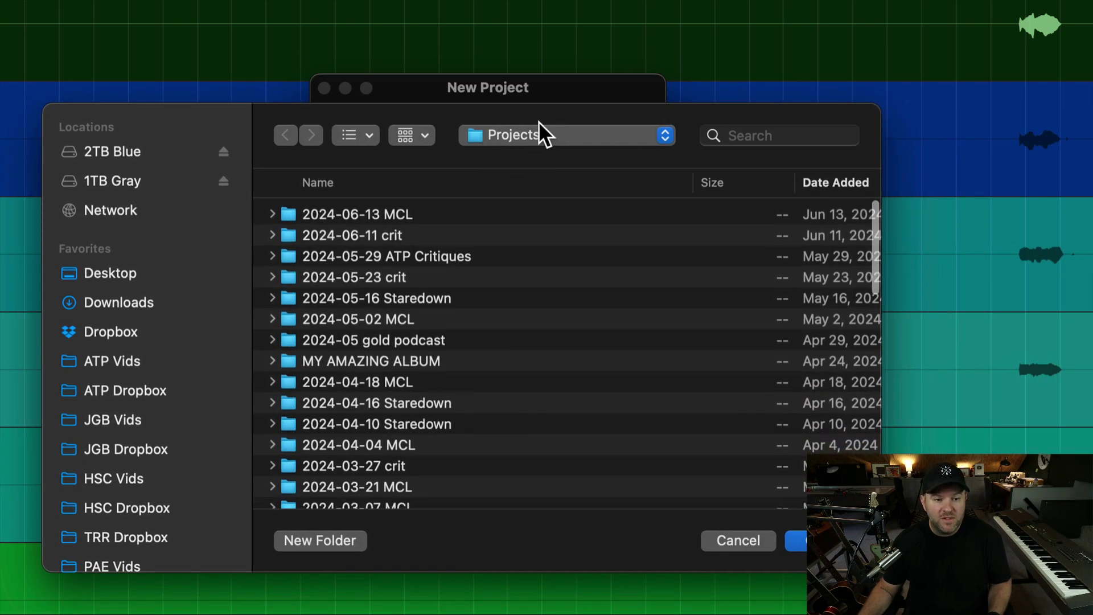
left_click(513, 135)
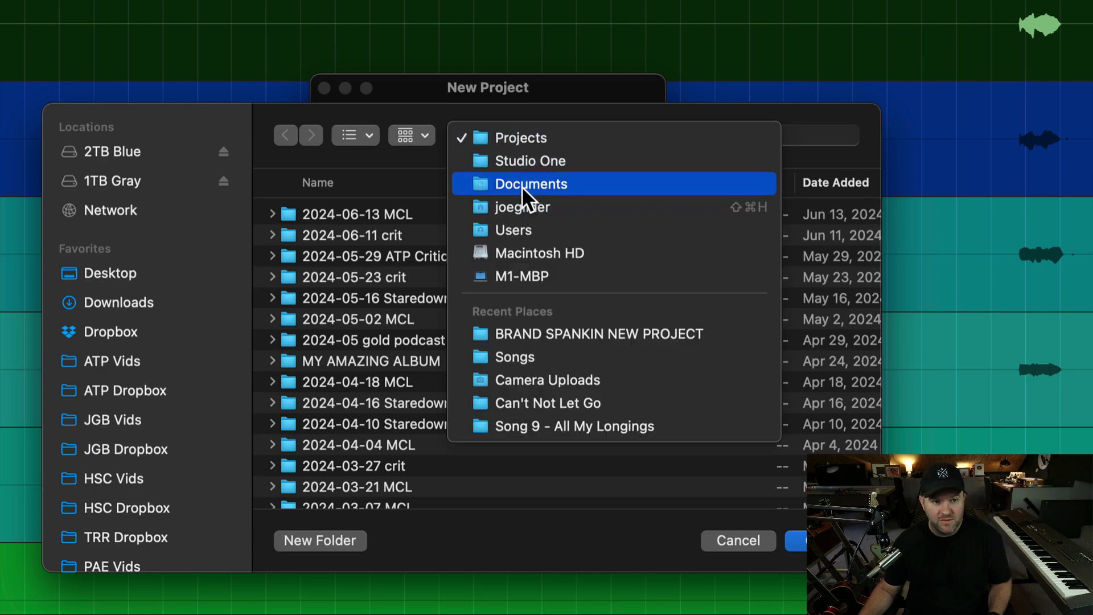
left_click(426, 111)
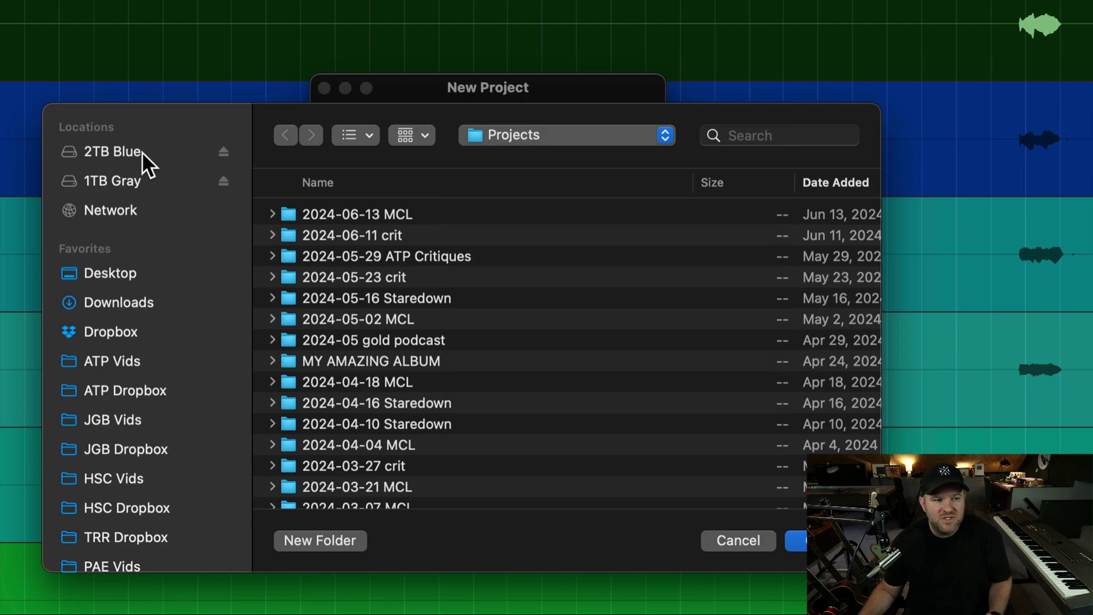
left_click(107, 182)
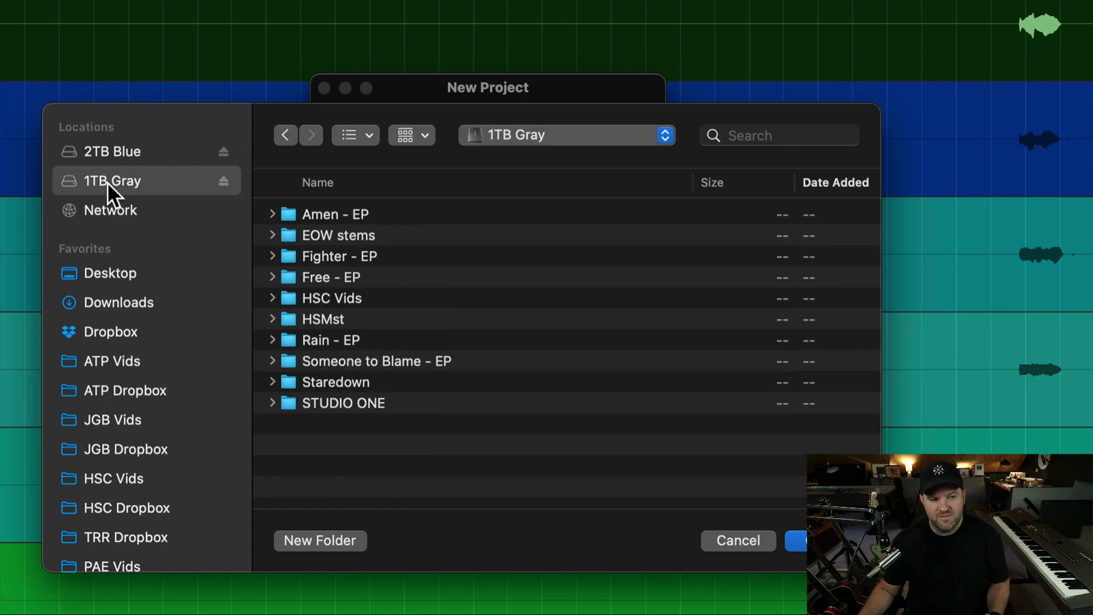
double_click(330, 406)
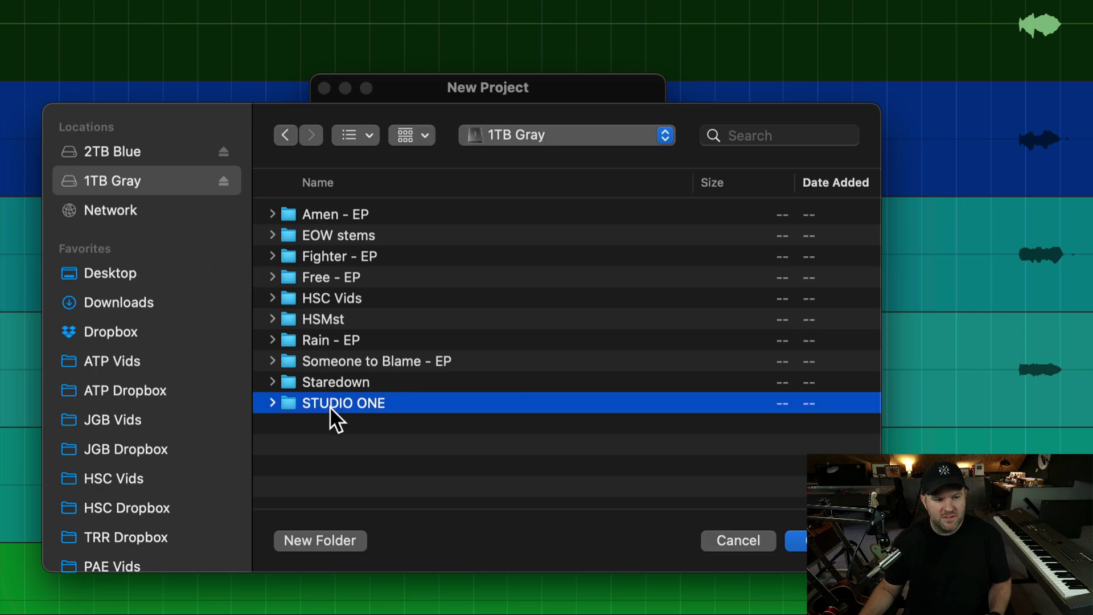
double_click(323, 275)
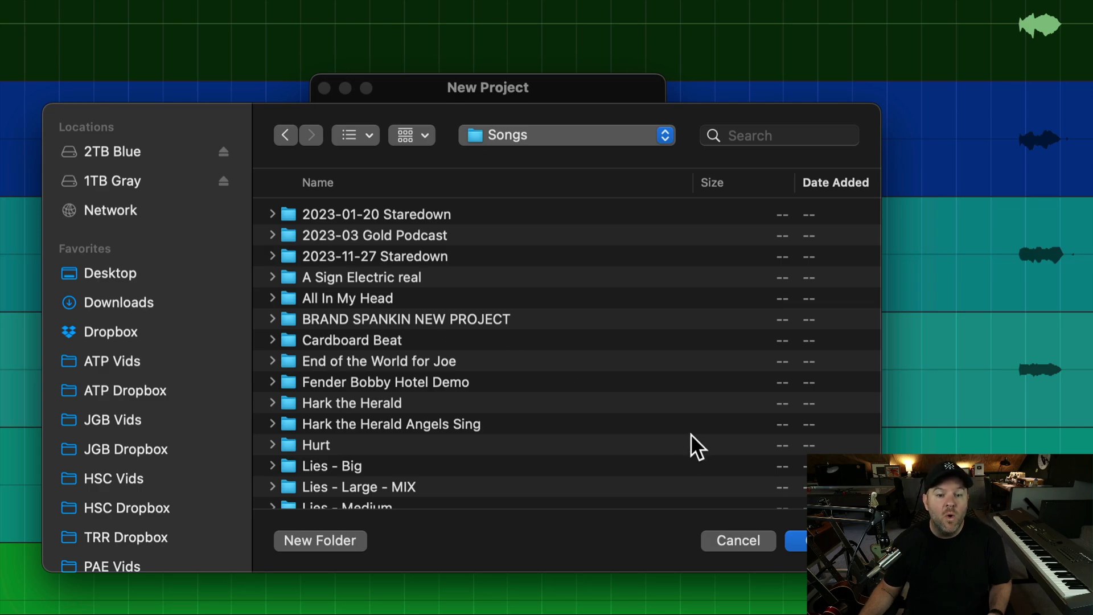
left_click(716, 538)
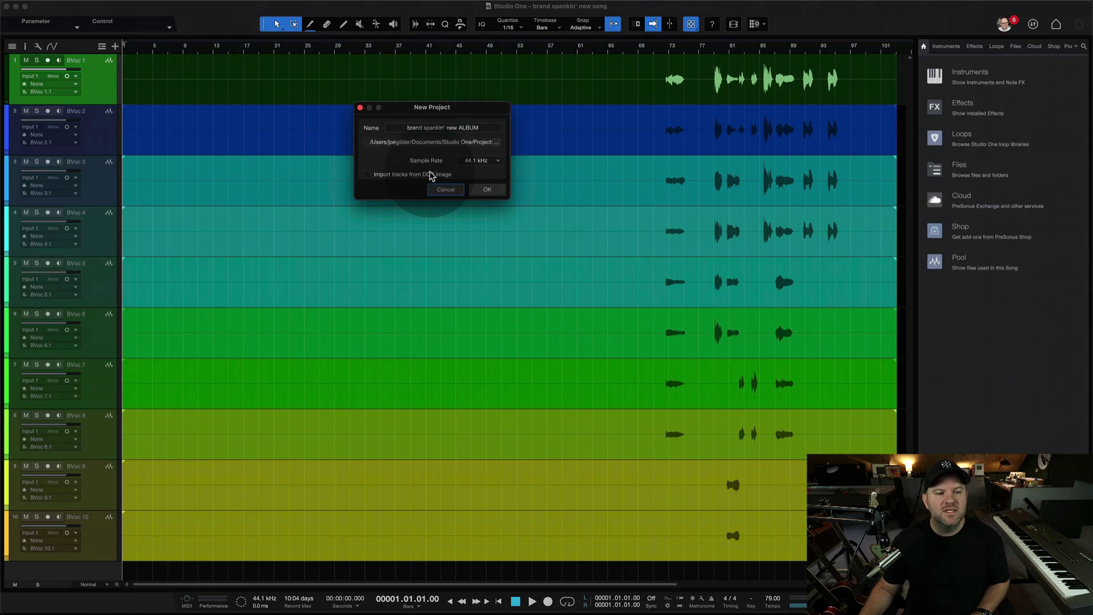
Step: Drag BRAND SPANKIN NEW PROJECT from STUDIO ONE/Songs to the 1TB Gray drive's top level
key("super+Tab")
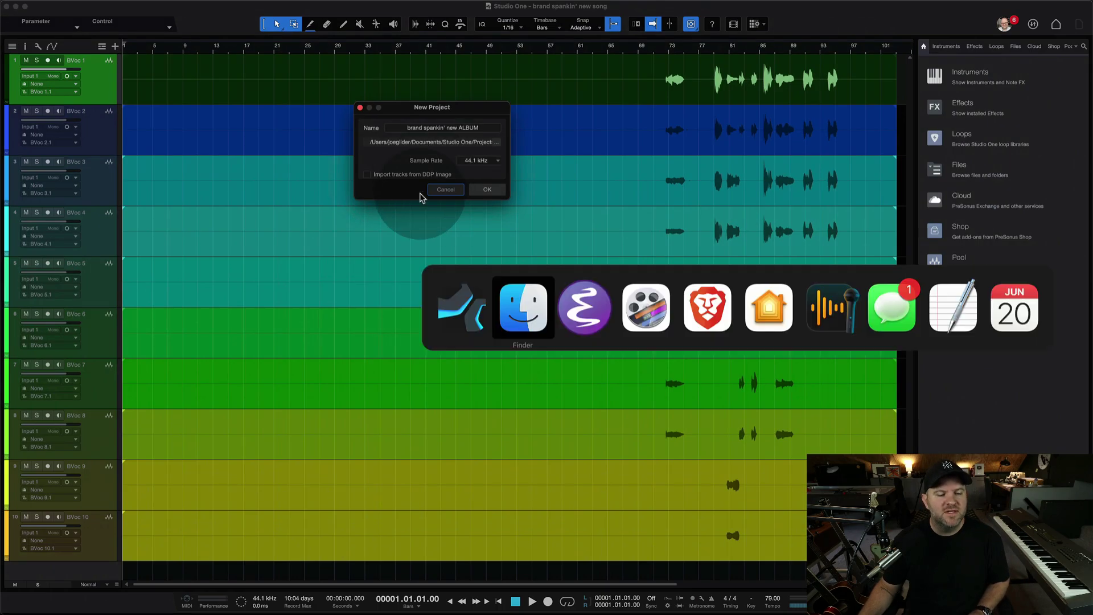
left_click(533, 319)
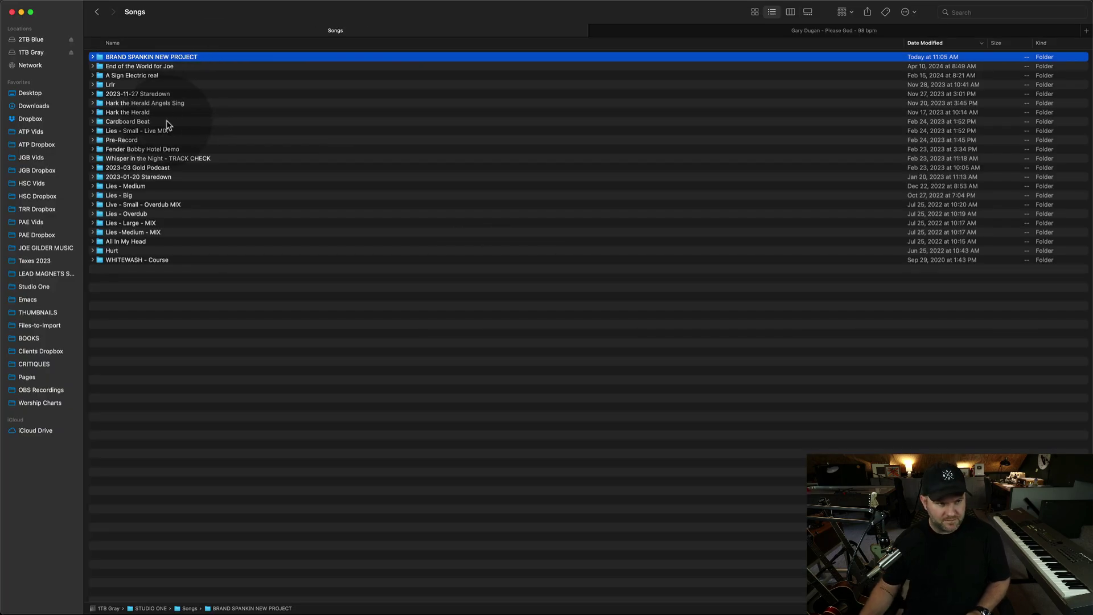
key("super+Up")
key("super+Up")
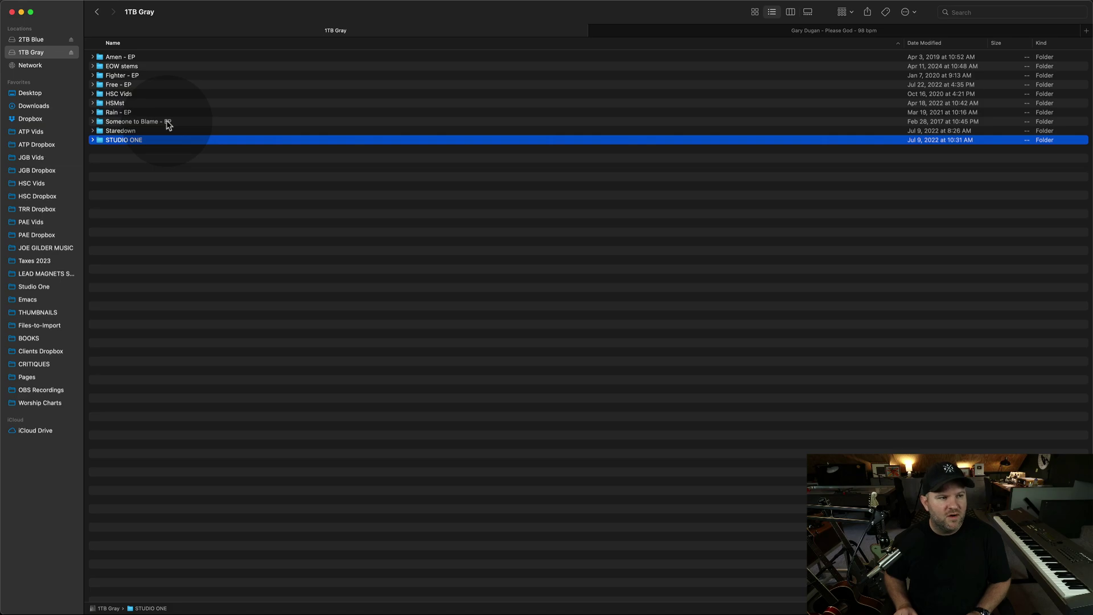
left_click(92, 139)
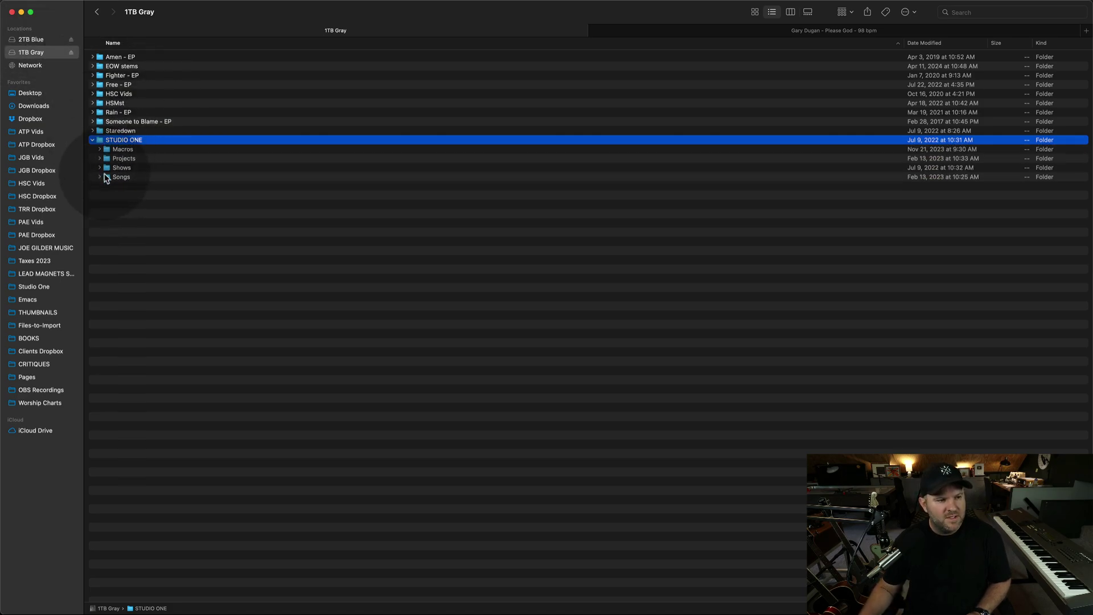
left_click(100, 177)
left_click(155, 233)
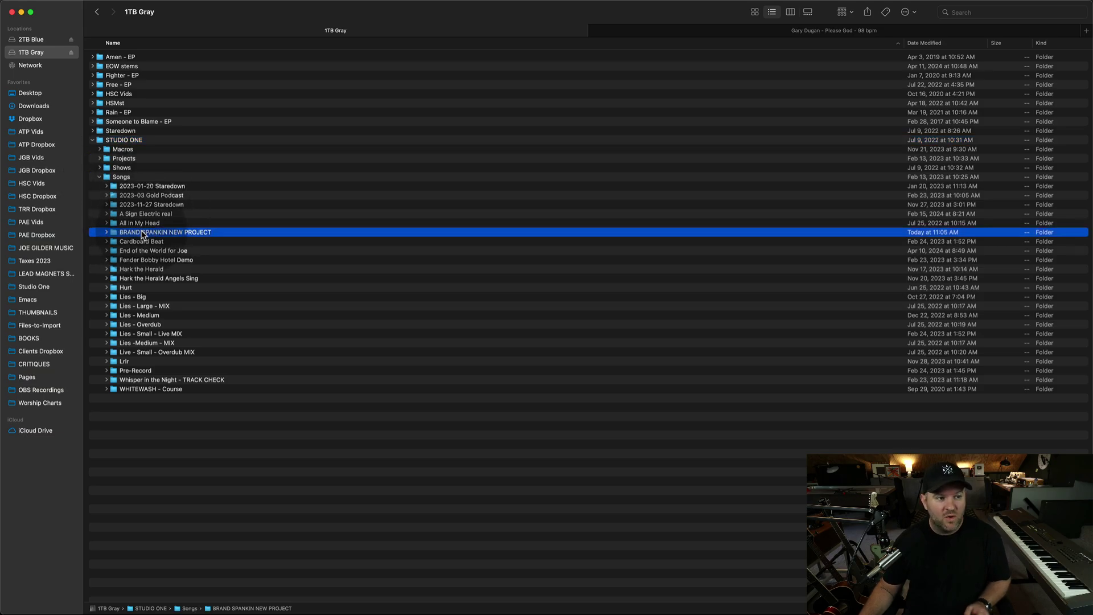
left_click_drag(141, 233, 140, 495)
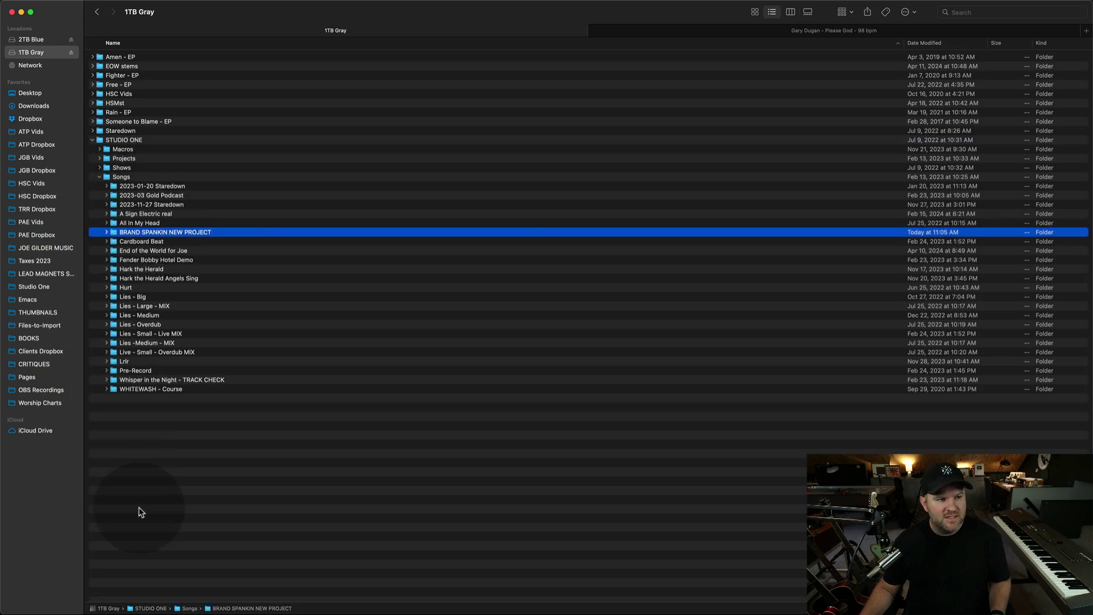
left_click(93, 150)
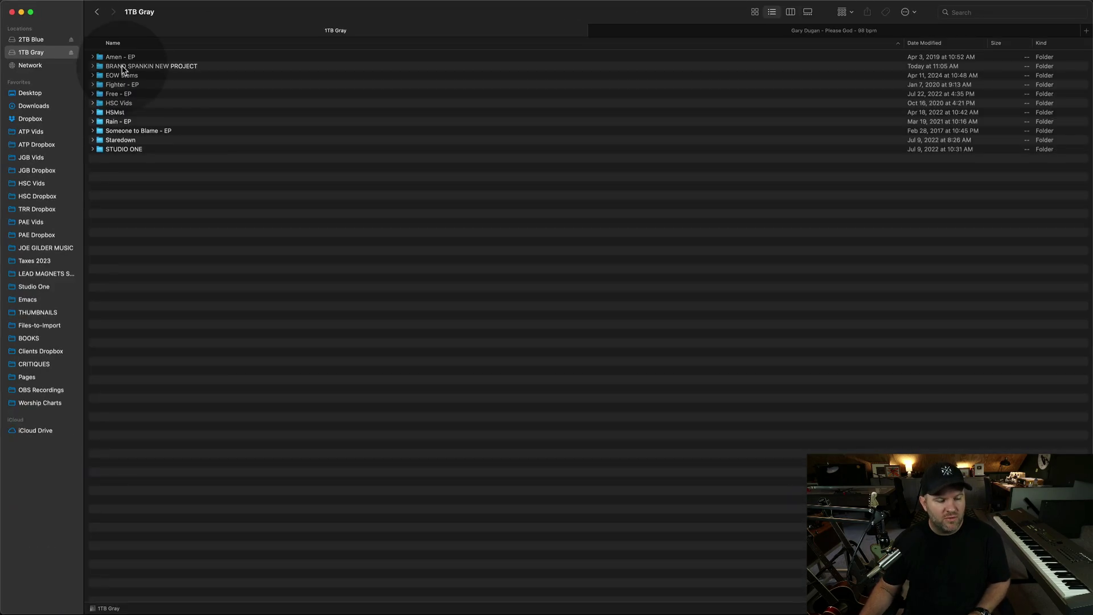
key("super+Tab")
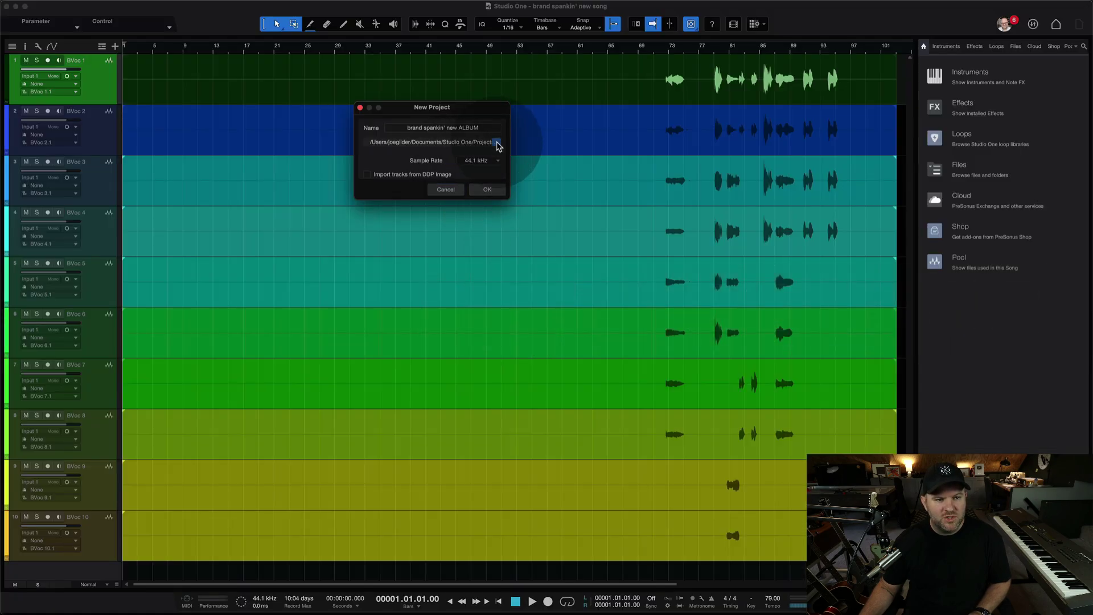
Step: Point the new project's location to a new BSPNA MASTERING folder inside BRAND SPANKIN NEW PROJECT on 1TB Gray
left_click(497, 143)
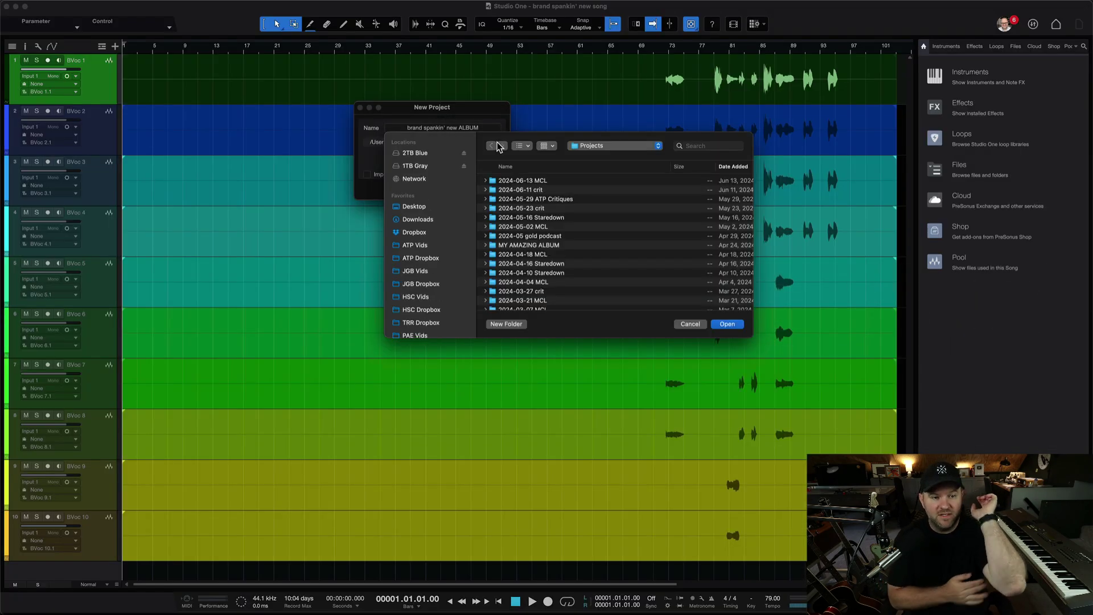
left_click(429, 140)
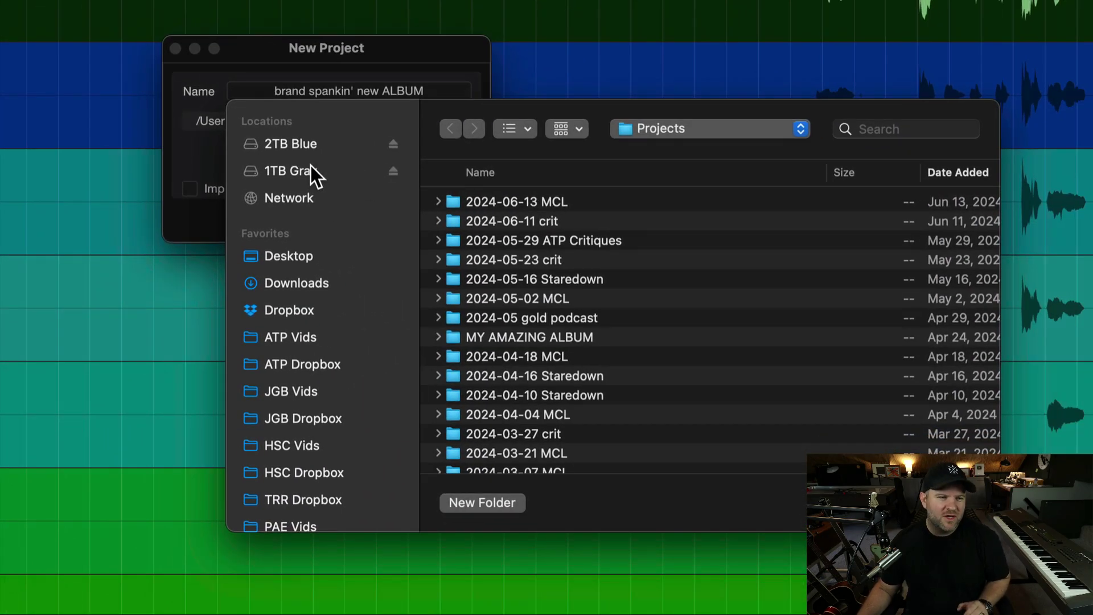
left_click(311, 170)
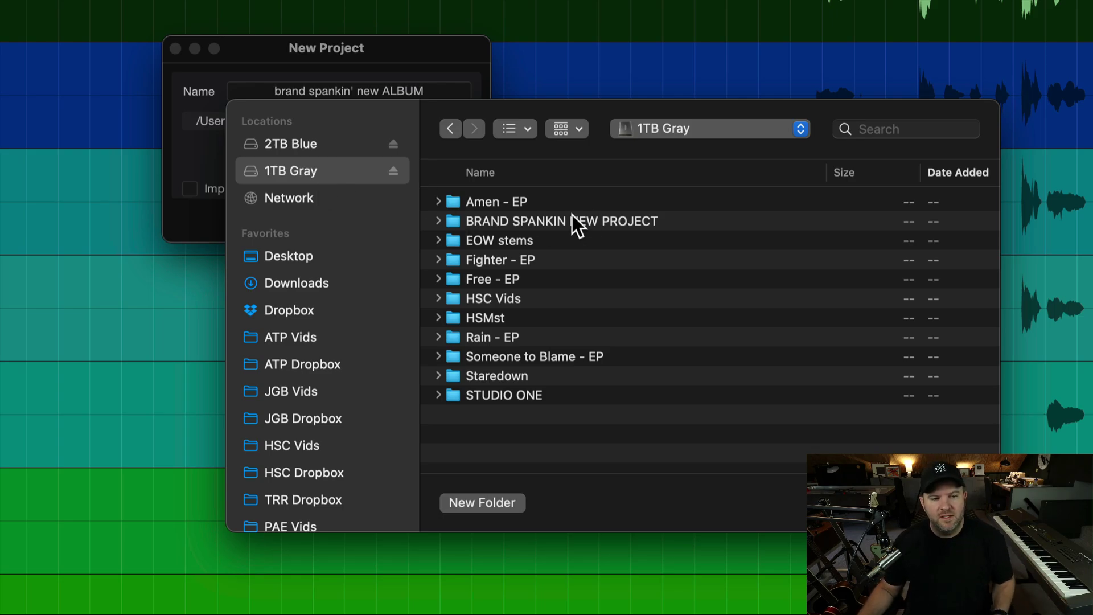
double_click(518, 221)
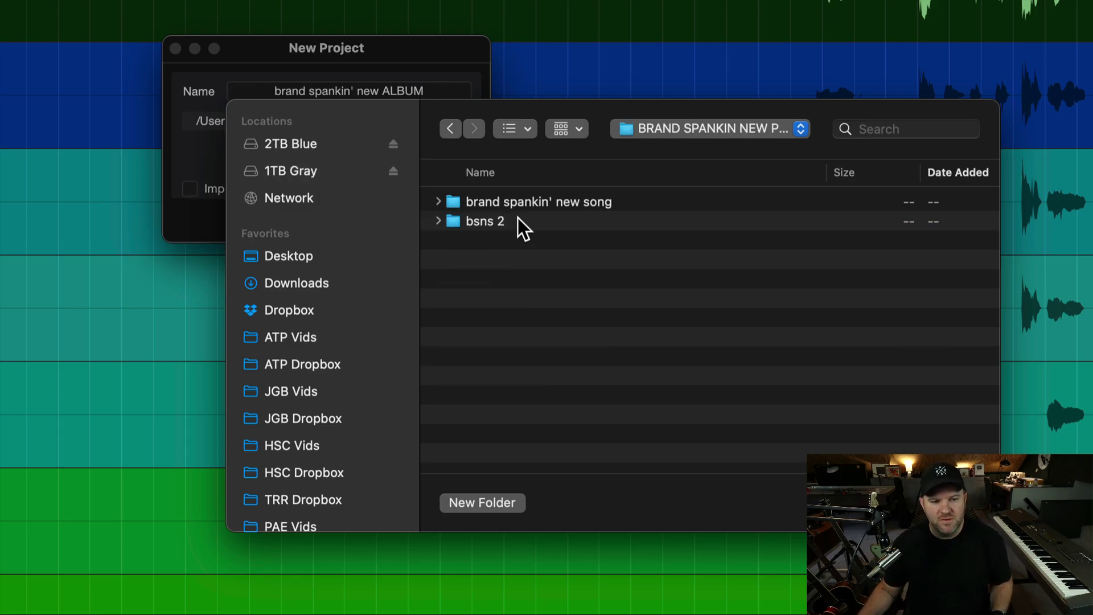
left_click(501, 504)
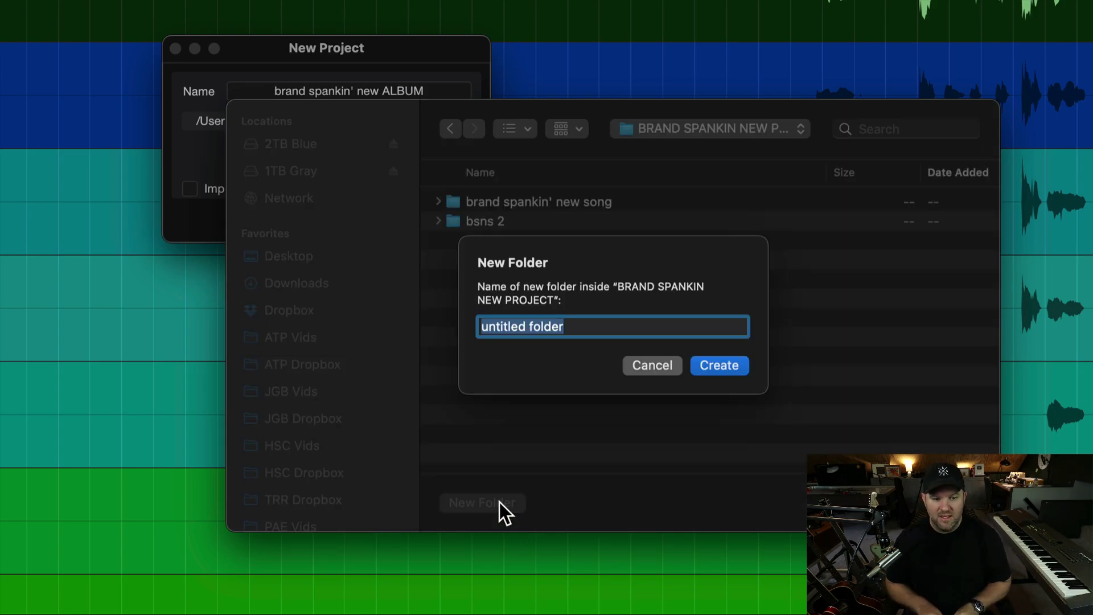
type("BSPNA MASTERING")
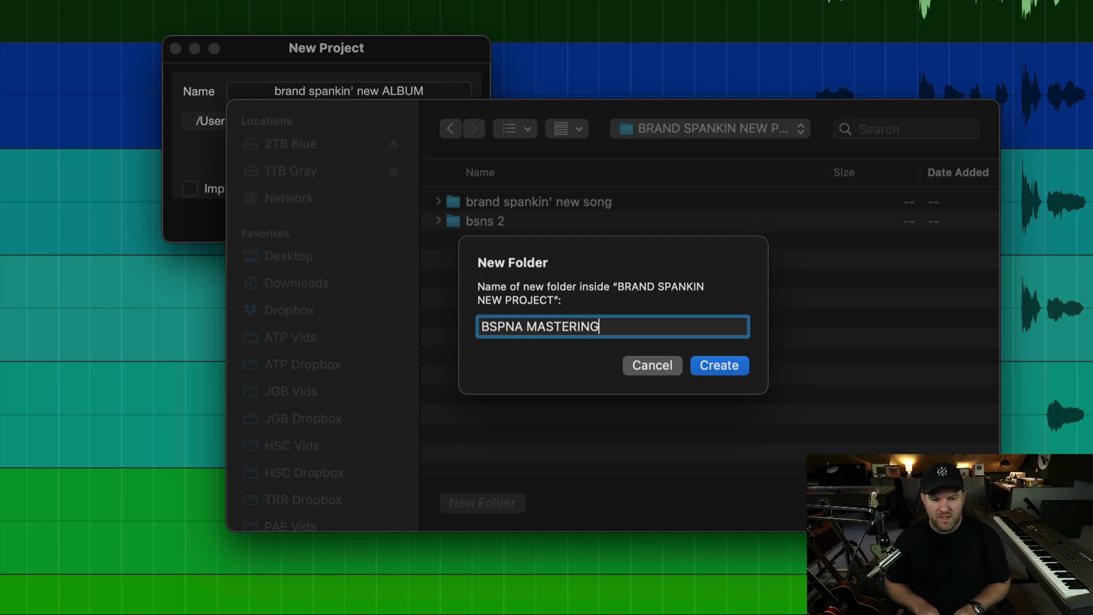
key("Return")
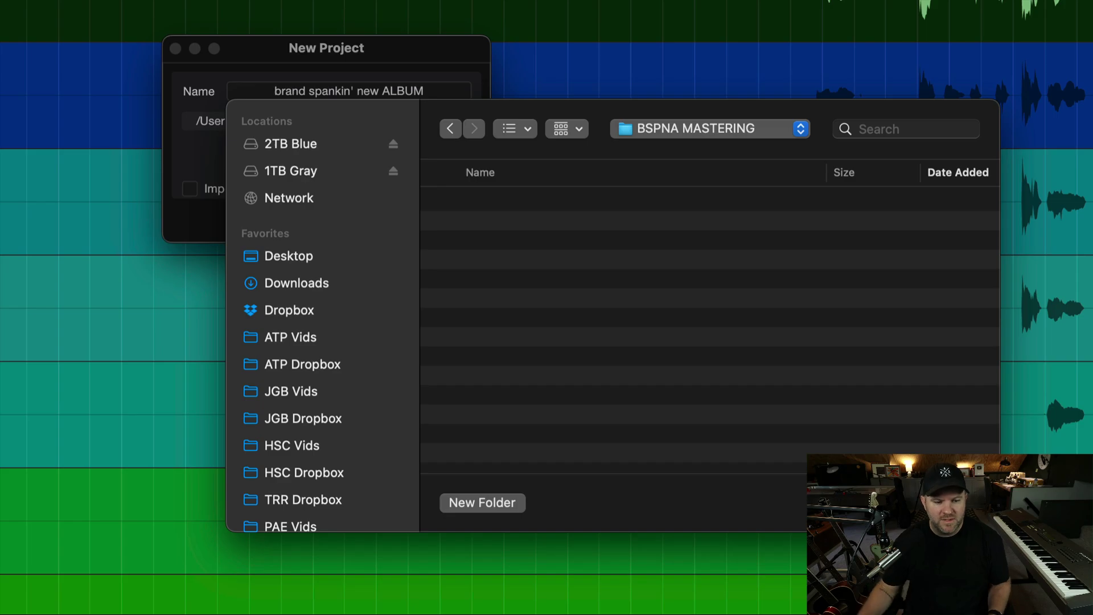
key("Return")
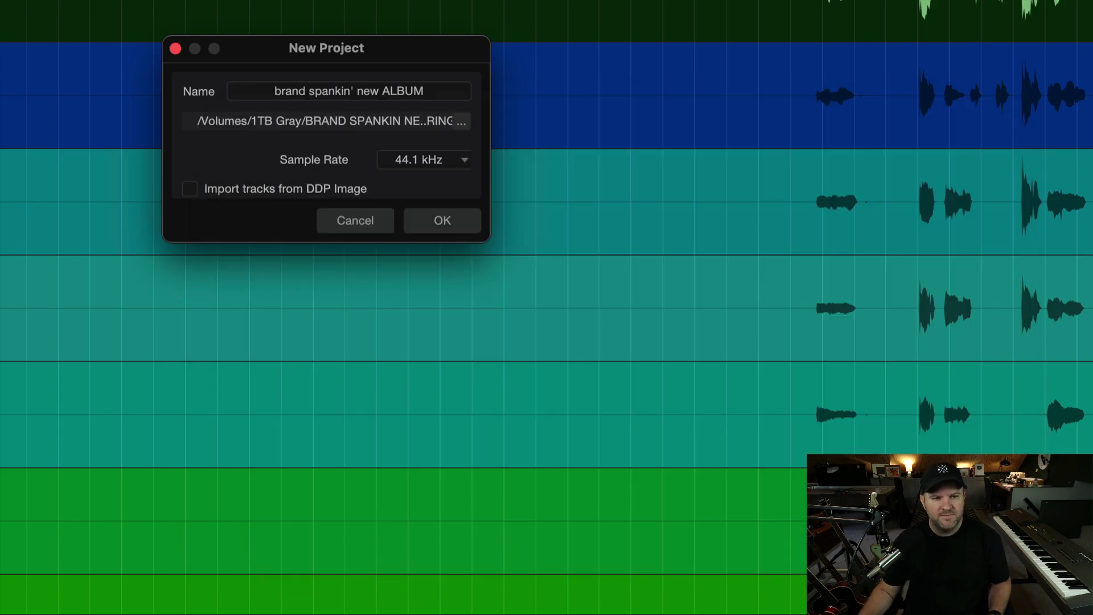
Step: Create the brand spankin' new ALBUM mastering project, dismiss the up-to-date notice, and place the playback position in the song
left_click(449, 216)
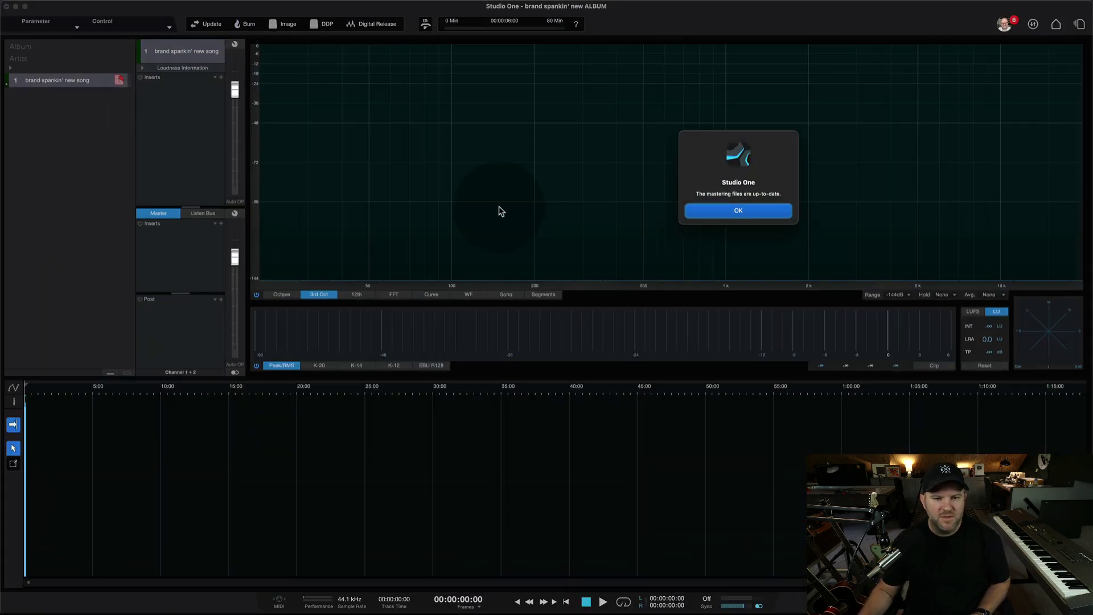
left_click(739, 211)
left_click(52, 345)
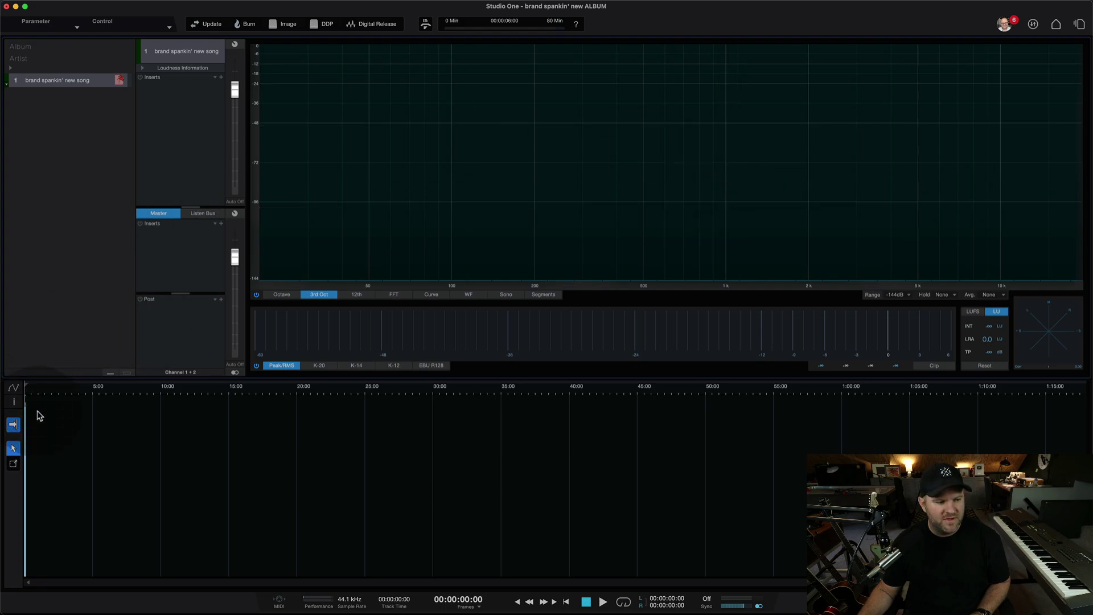
scroll(40, 419, "up", 6)
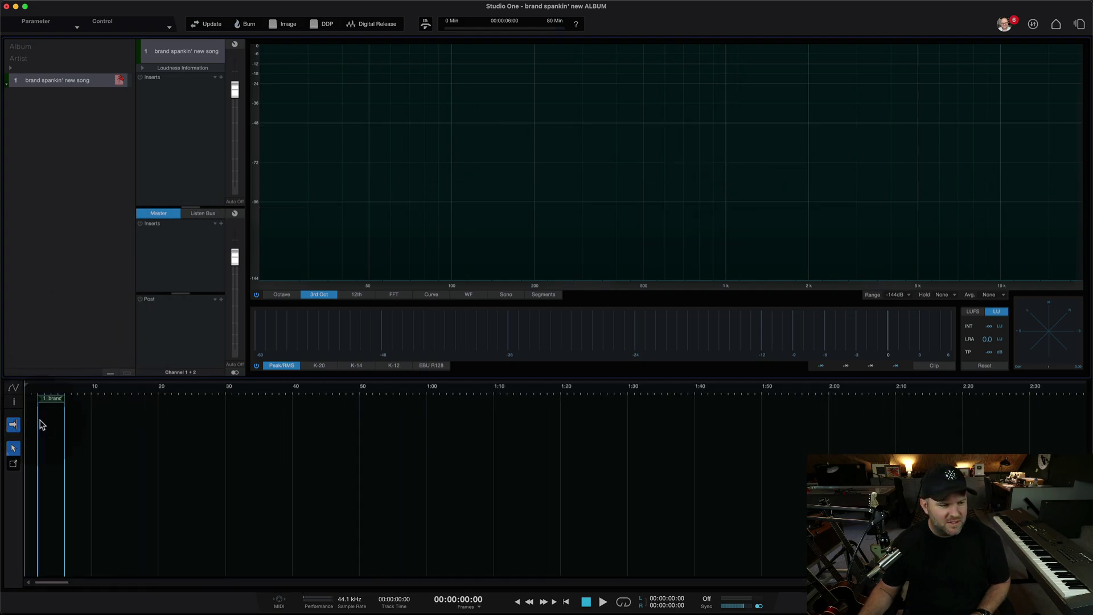
scroll(54, 446, "up", 3)
left_click(122, 501)
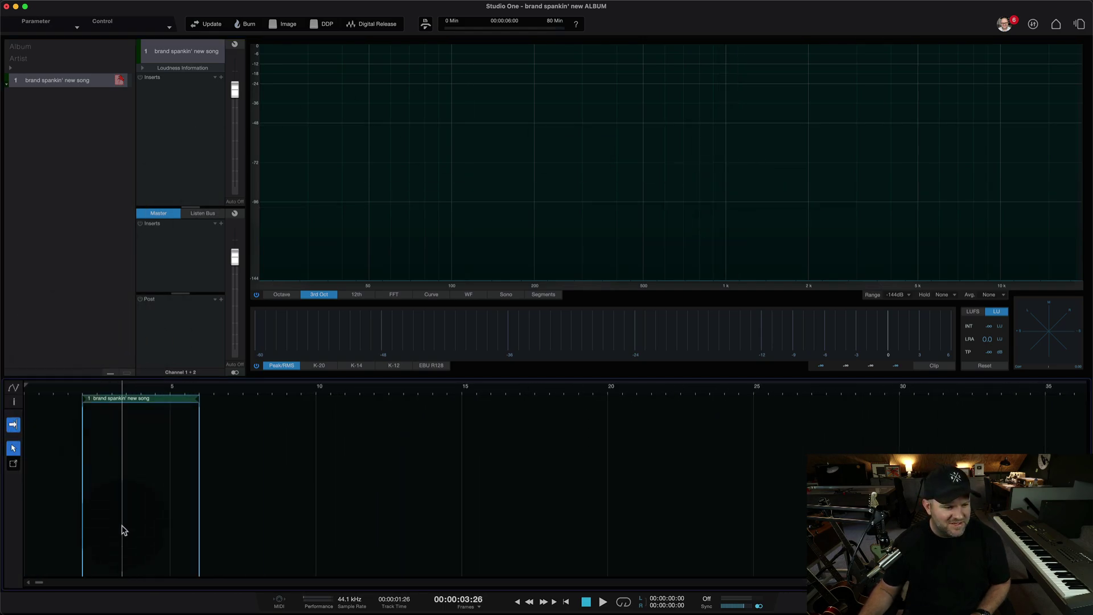
scroll(116, 462, "down", 2)
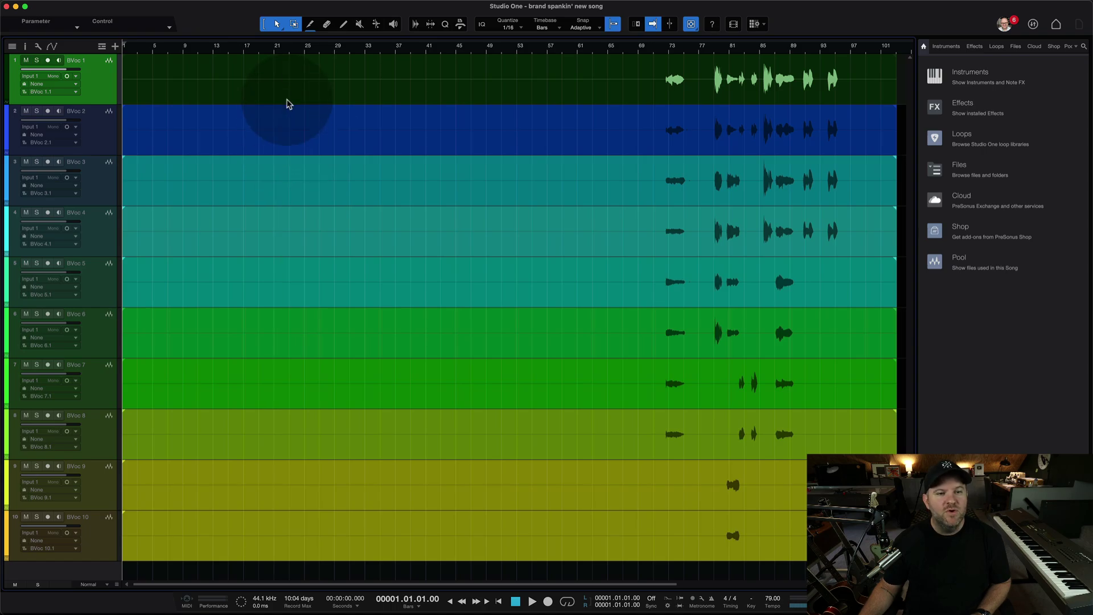
Step: Close brand spankin' new song and return to the Start page
key("super+w")
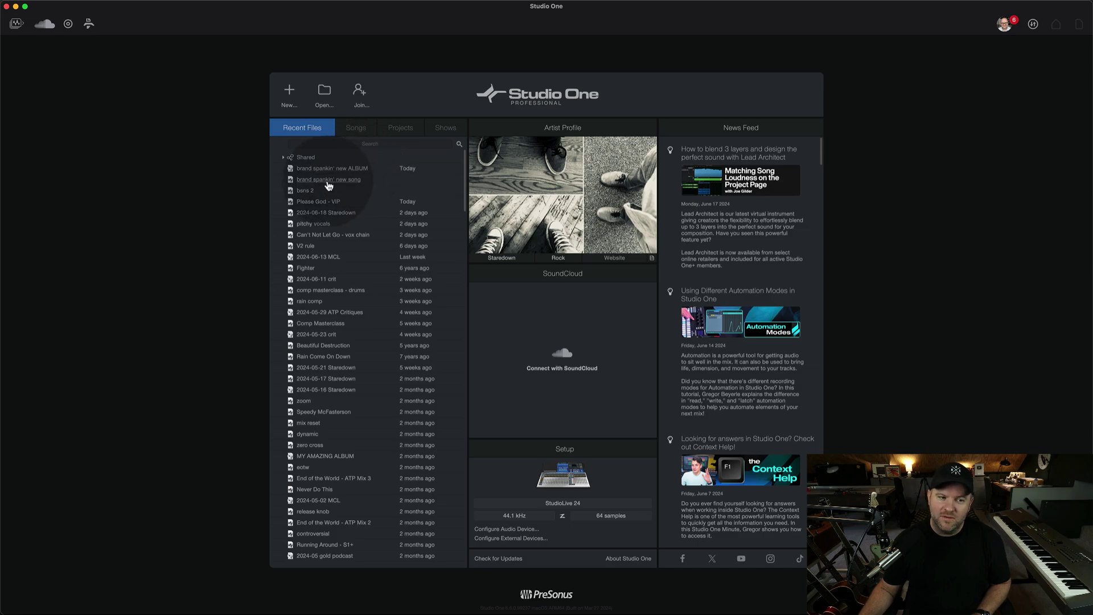
key("super+Tab")
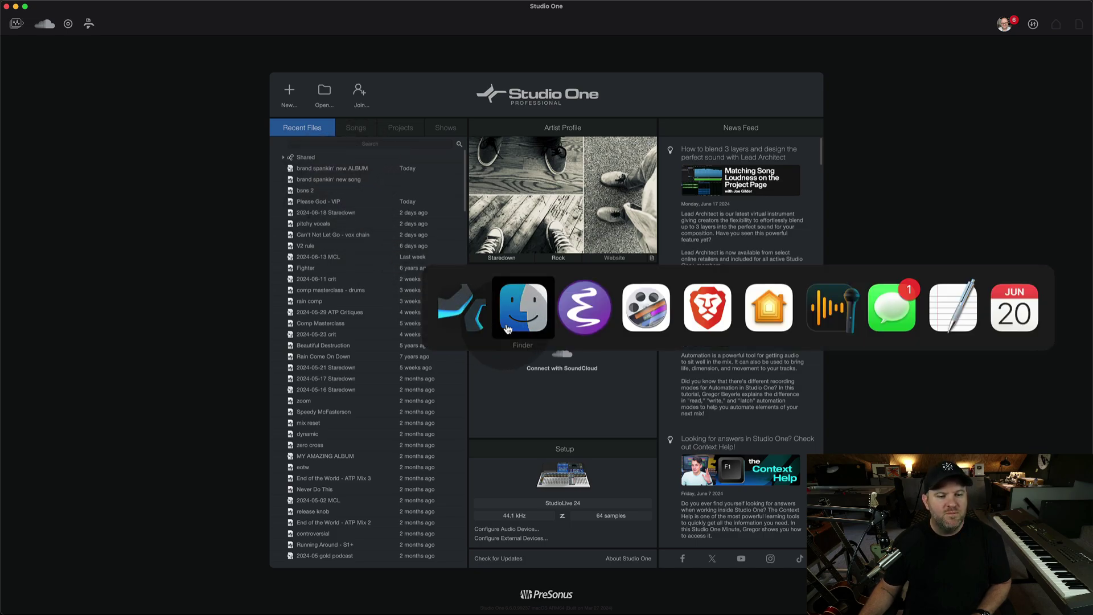
key("super+Tab")
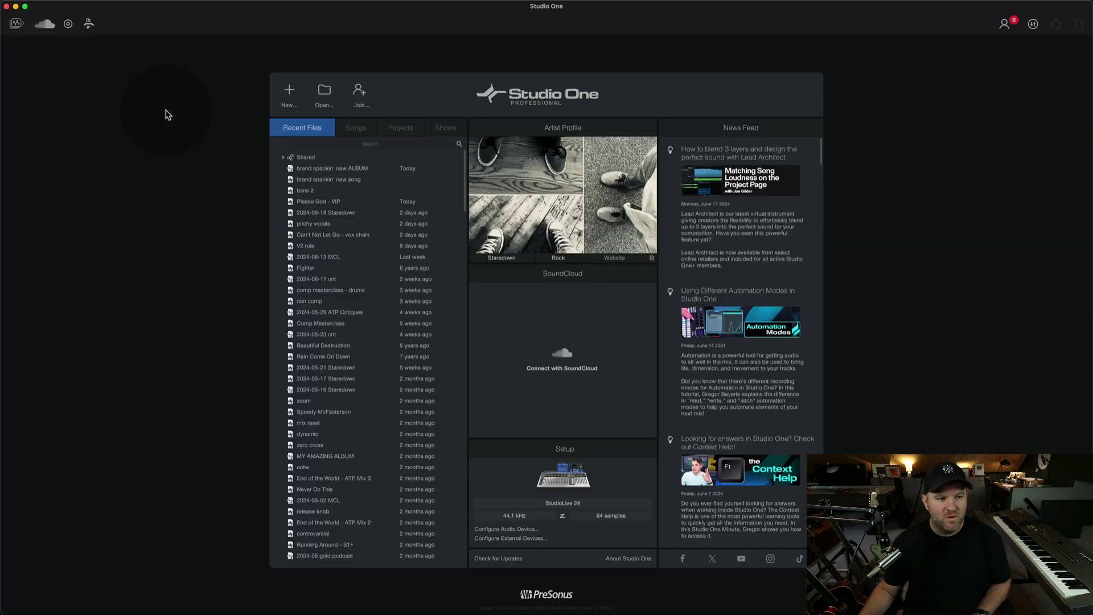
Step: Remove the missing brand spankin' new song entry from Recent Files, then switch to Finder
left_click(322, 179)
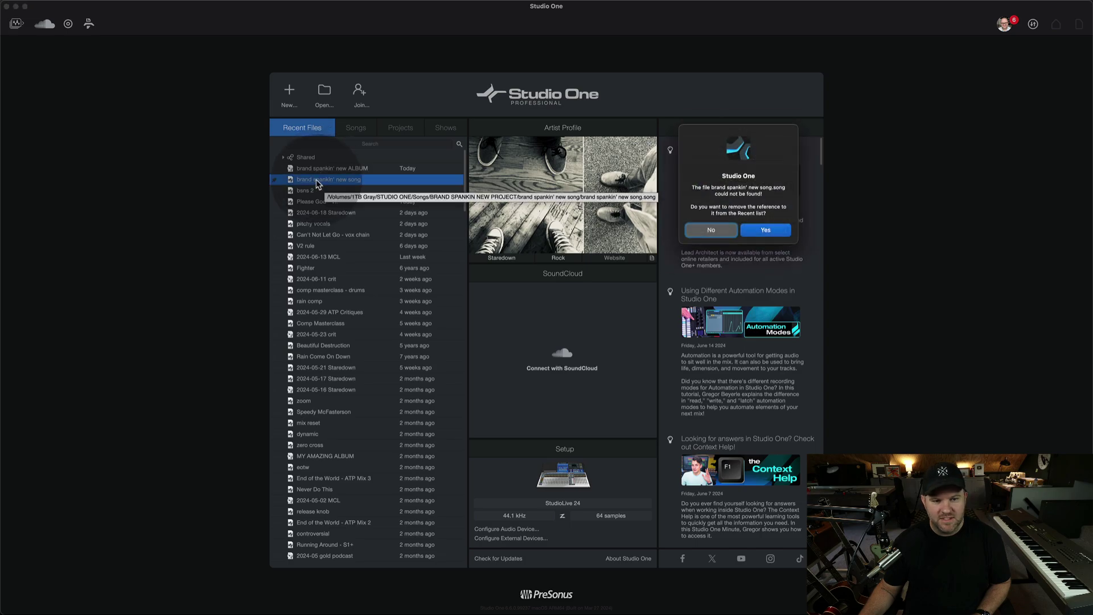
left_click(765, 230)
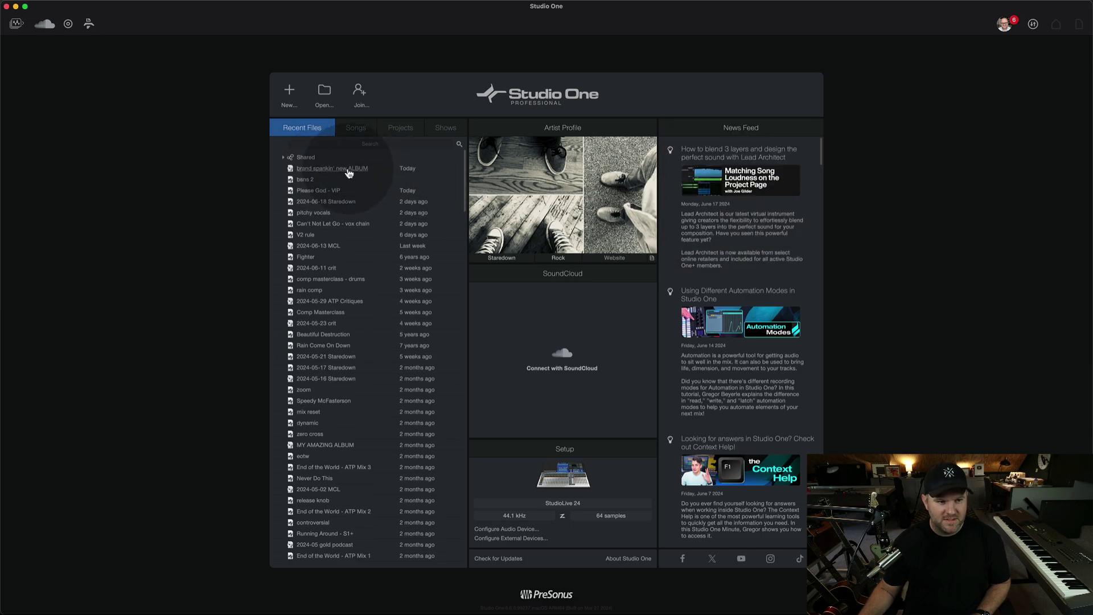
key("super+Tab")
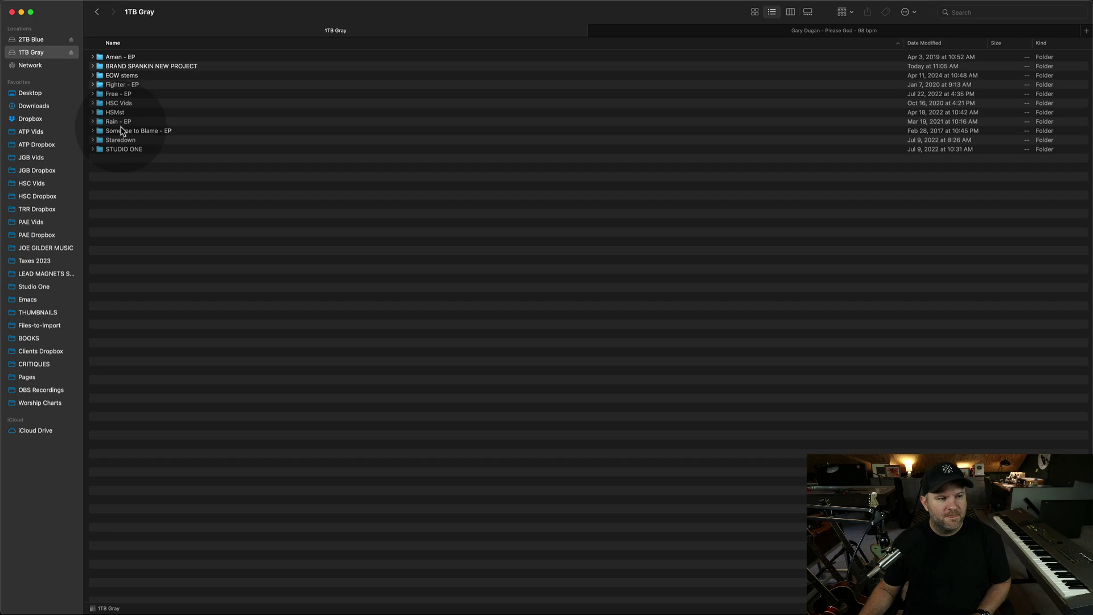
Step: Open the brand spankin' new song .song file from its folder inside BRAND SPANKIN NEW PROJECT
double_click(127, 66)
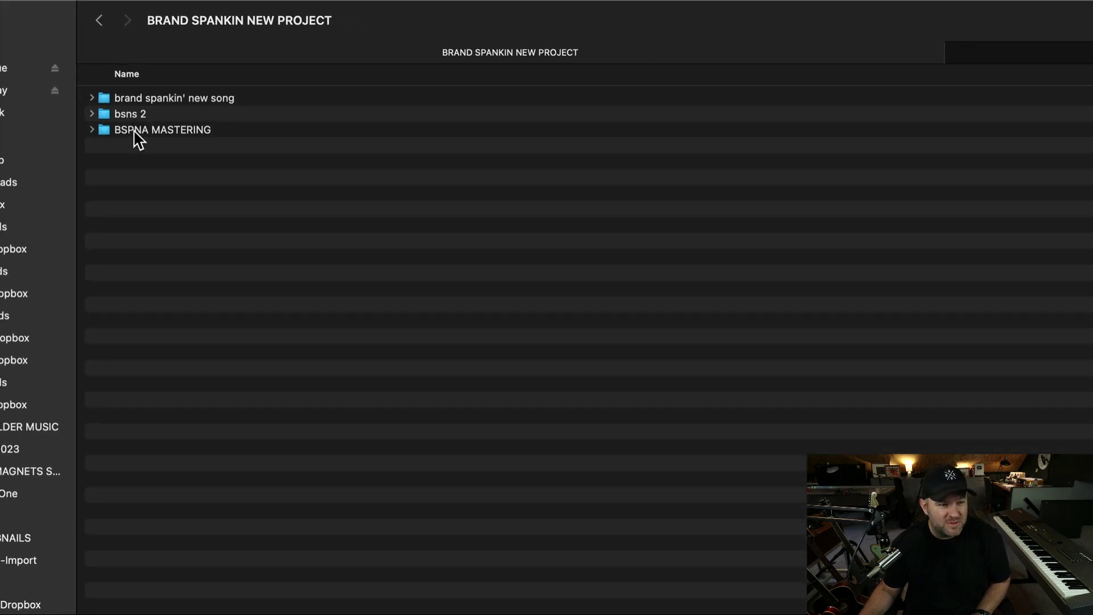
double_click(137, 97)
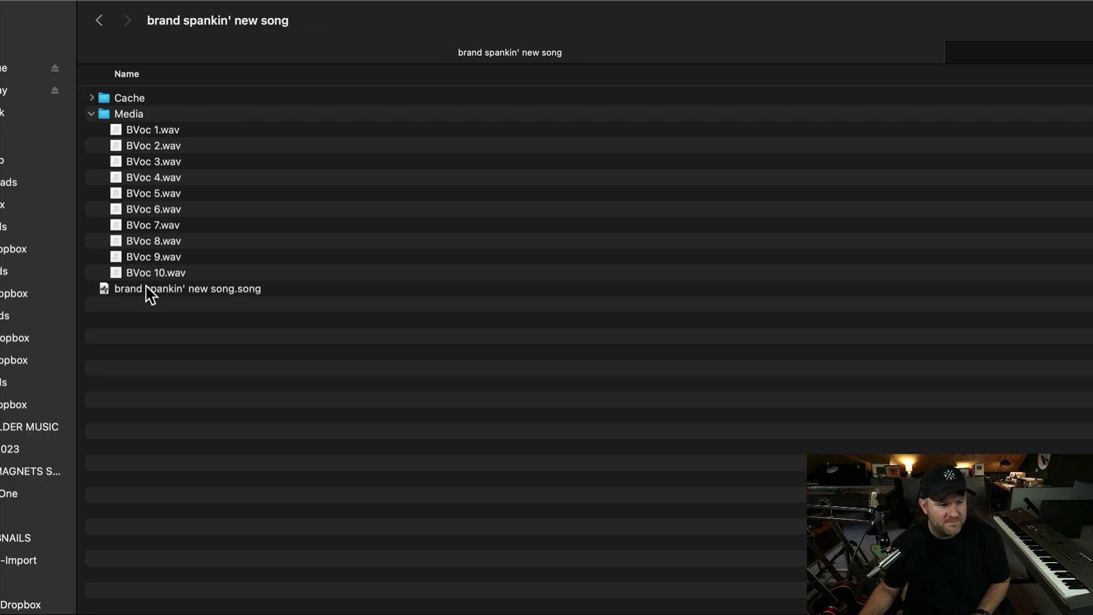
double_click(150, 294)
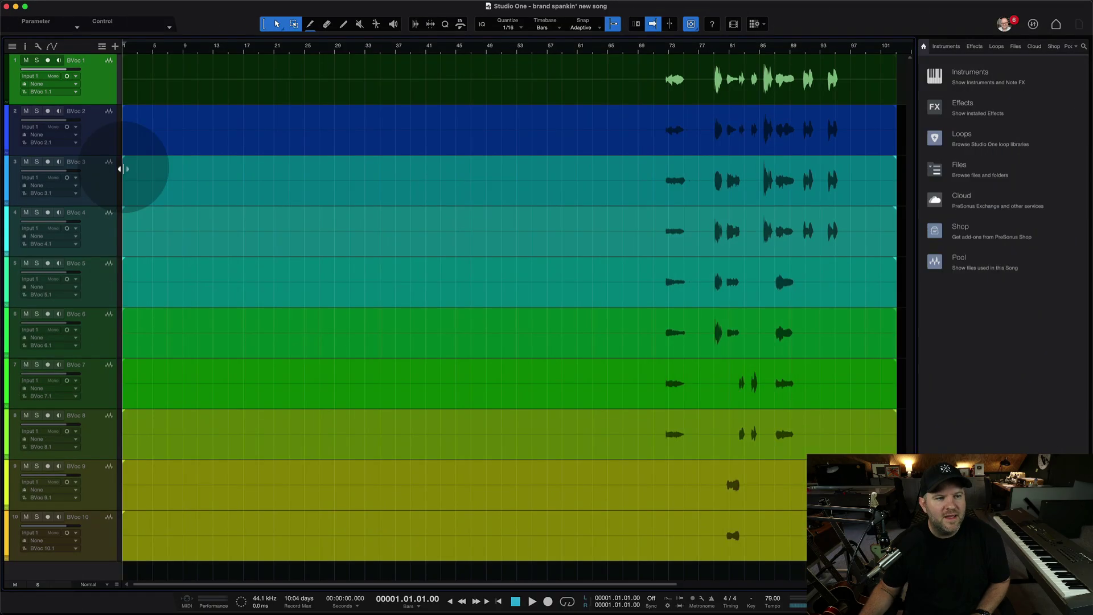
Step: Add the song to the brand spankin' new ALBUM project, updating its mastering file and discarding the clipped export
left_click(117, 5)
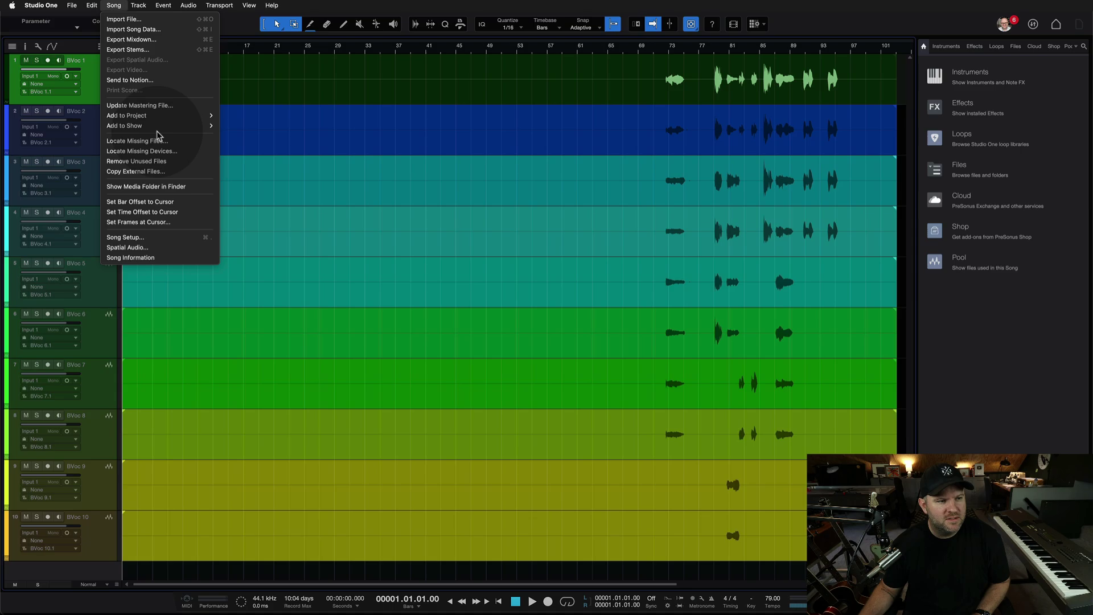
mouse_move(160, 121)
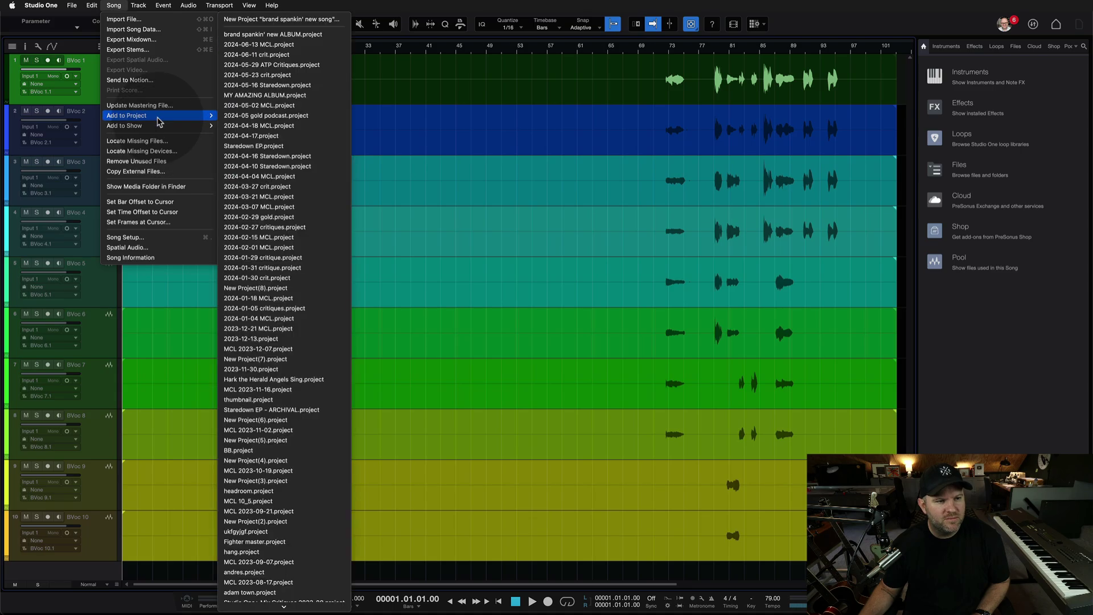
left_click(265, 35)
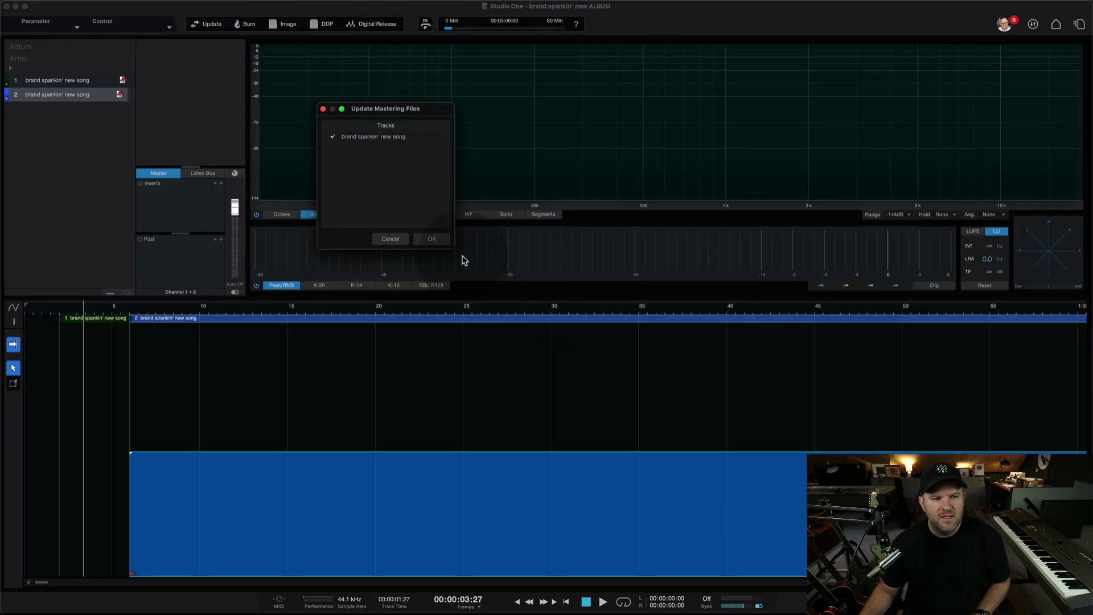
left_click(433, 240)
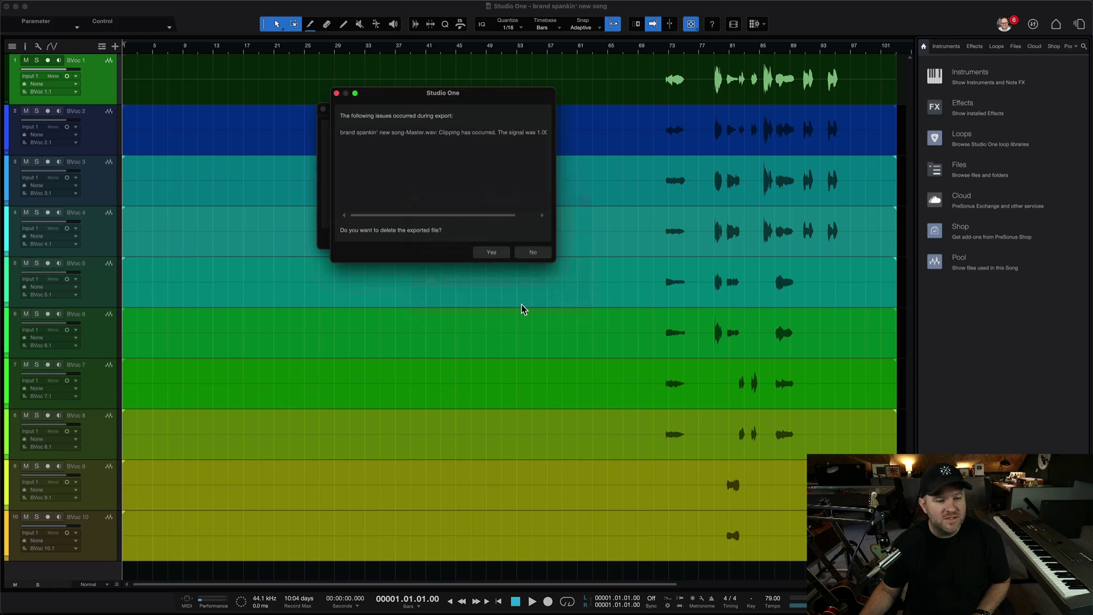
left_click(491, 252)
left_click(378, 271)
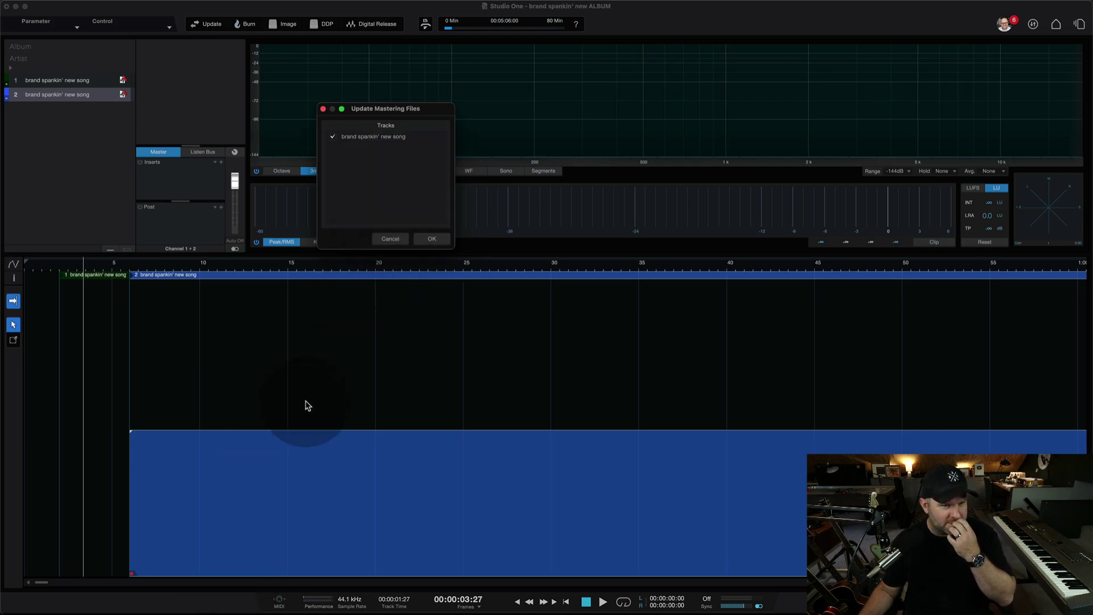
left_click(431, 239)
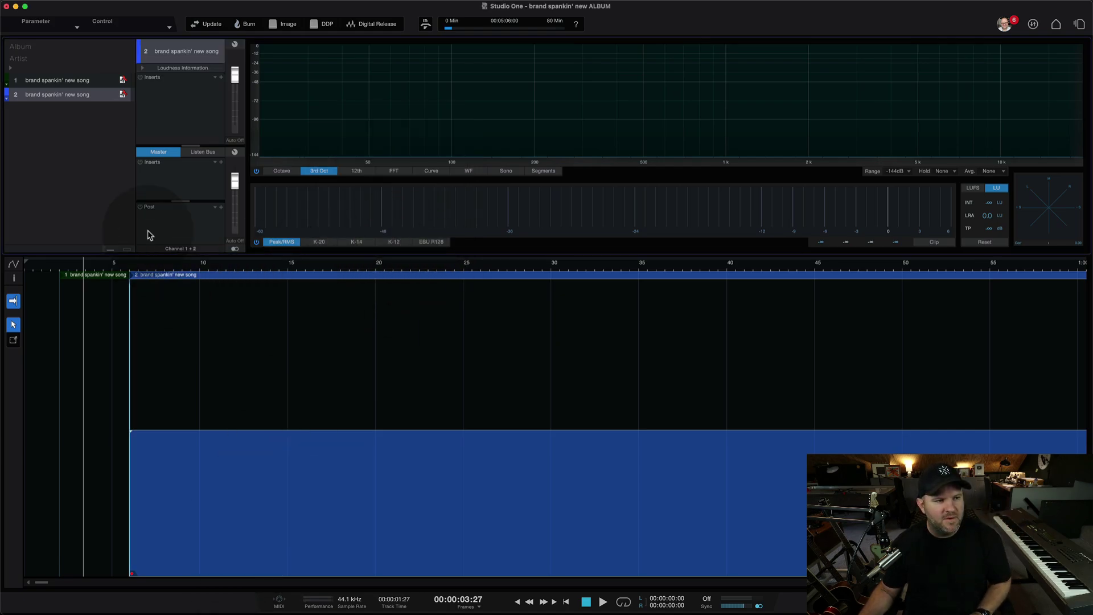
Step: Remove the duplicate song track from the ALBUM project and bring Finder forward
left_click(84, 81)
right_click(84, 82)
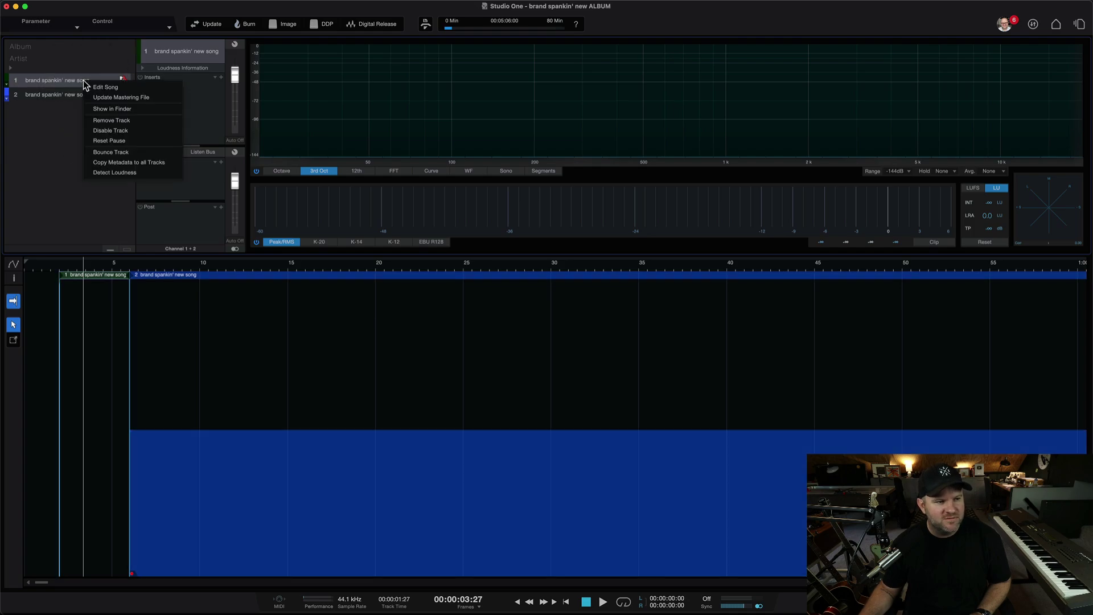
left_click(116, 121)
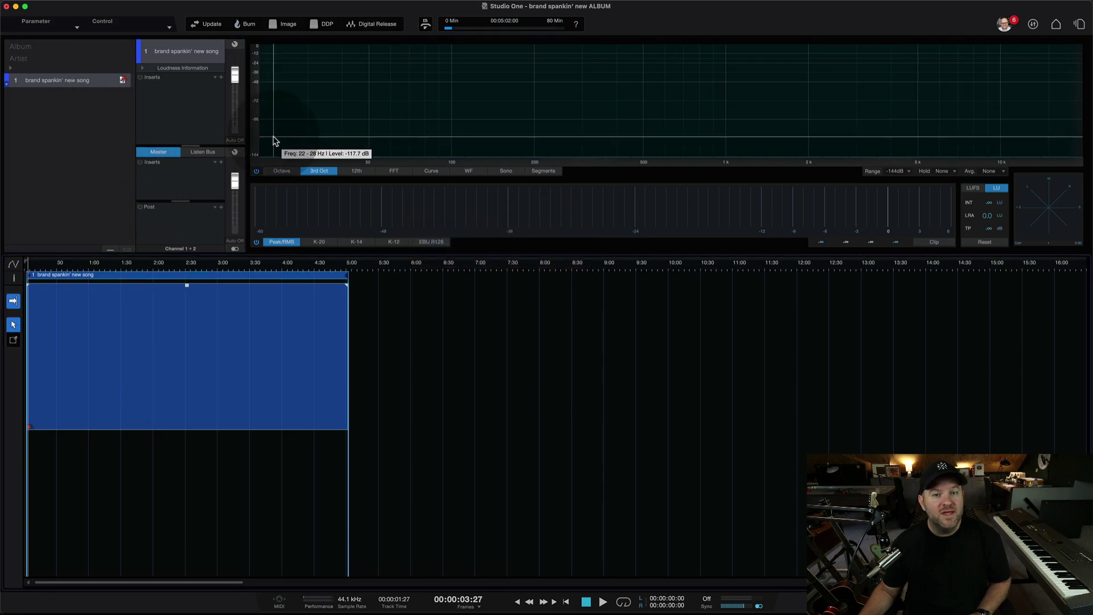
key("super+Tab")
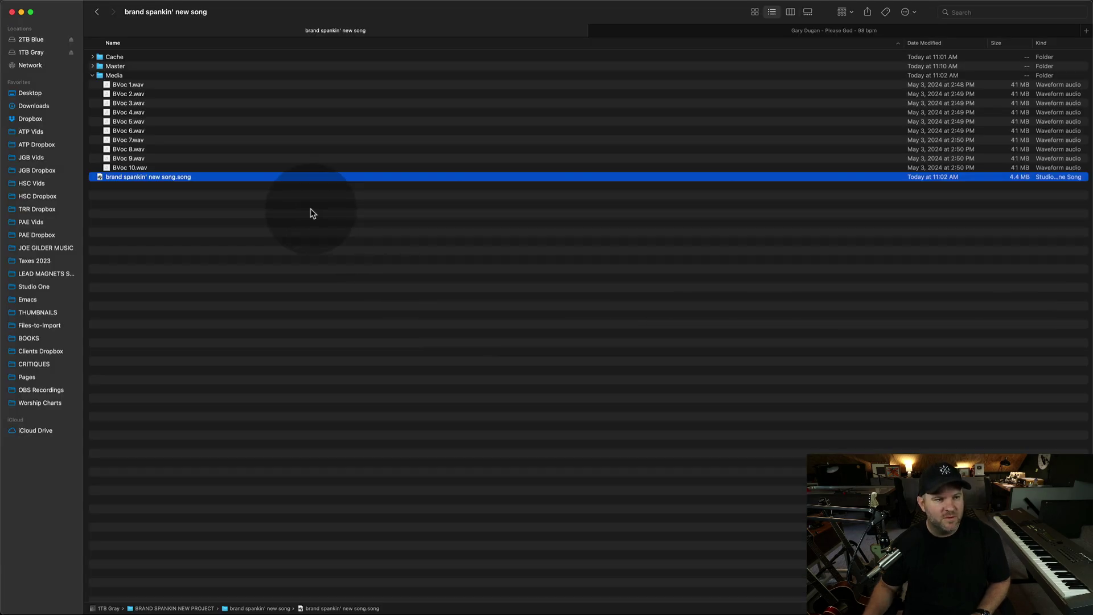
Step: Browse into BRAND SPANKIN NEW PROJECT > BSPNA MASTERING and expand the ALBUM folder to confirm its .project file
key("super+Up")
key("super+Up")
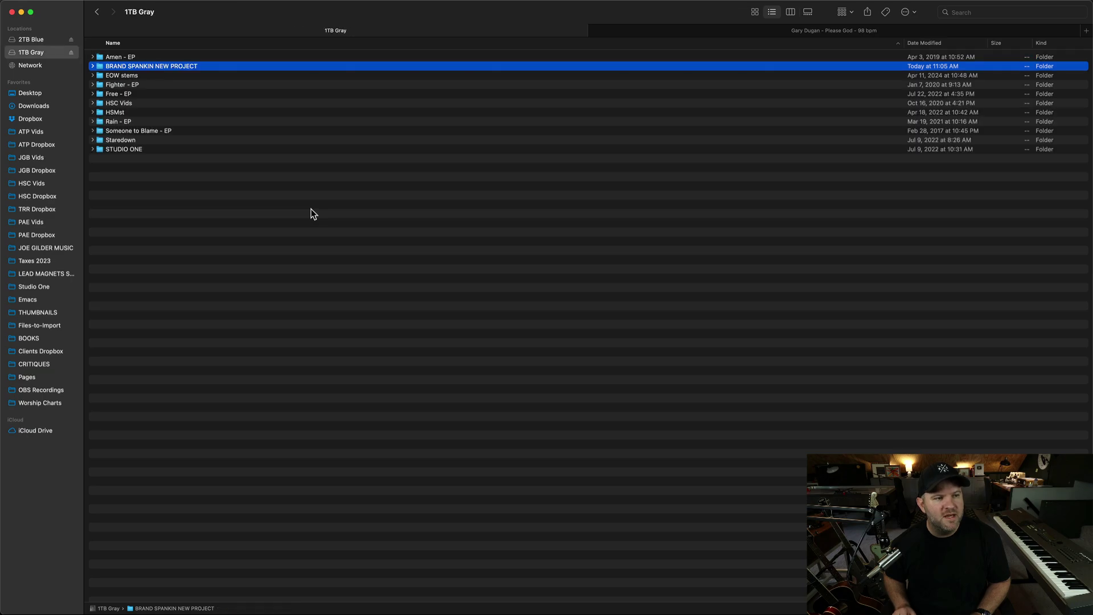
double_click(121, 67)
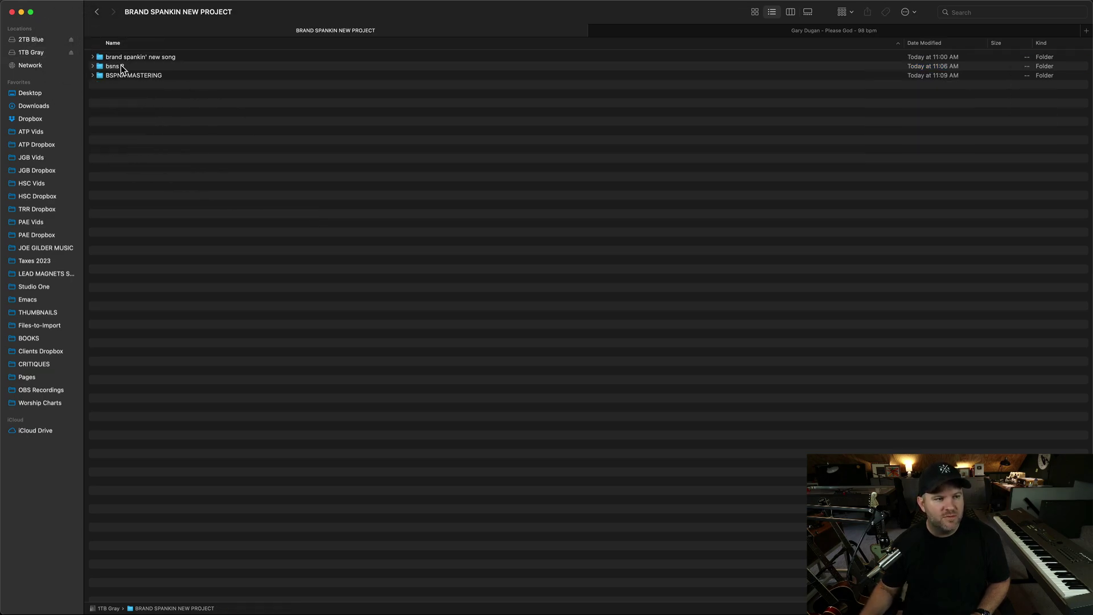
left_click(121, 60)
key("Down")
key("Down")
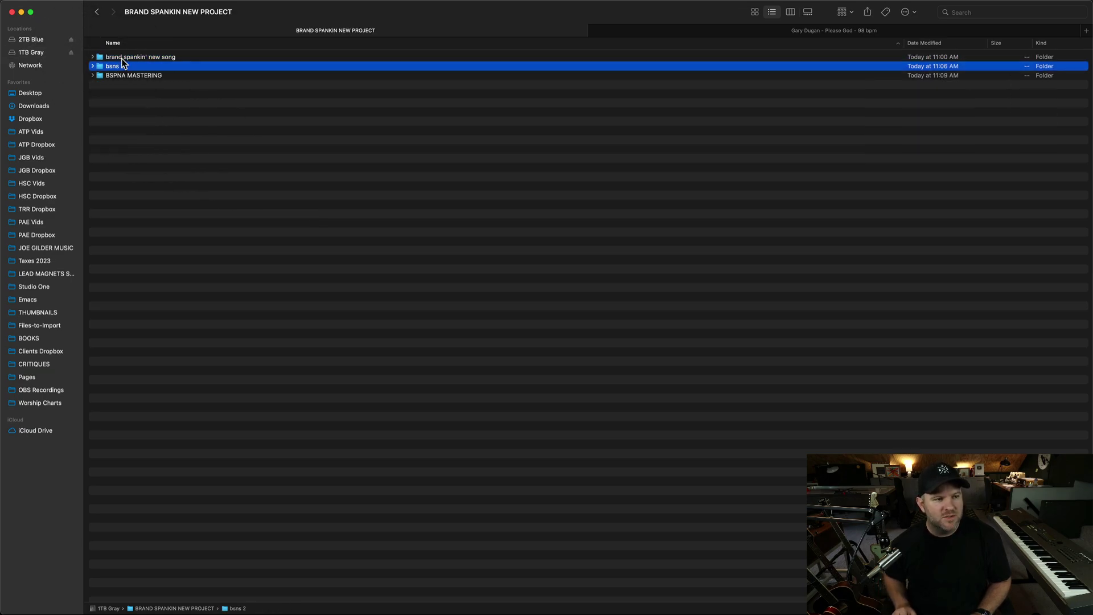
key("super+Down")
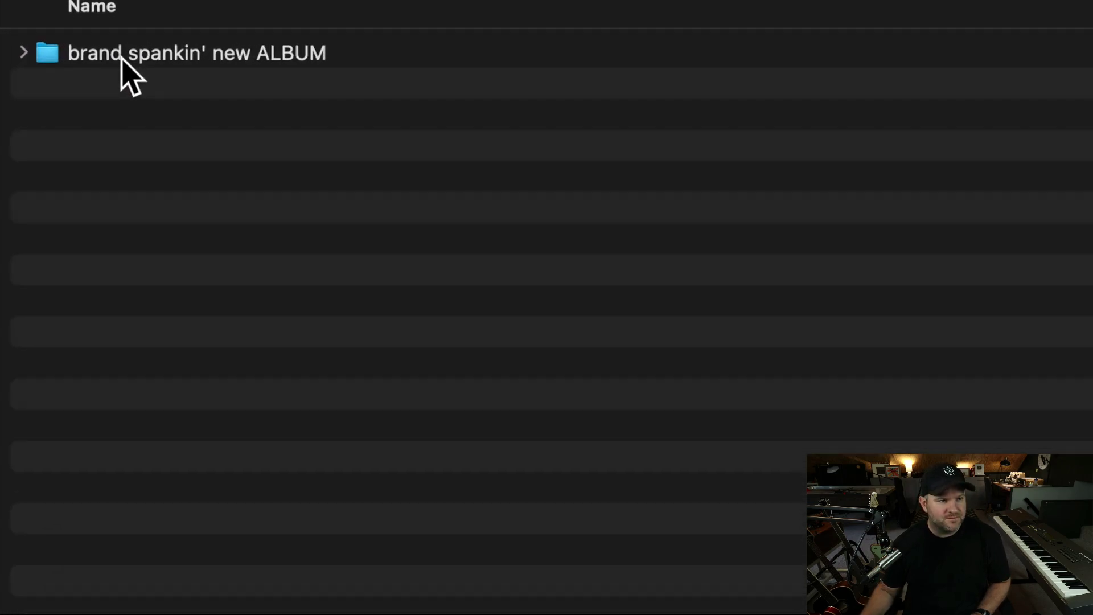
left_click(121, 58)
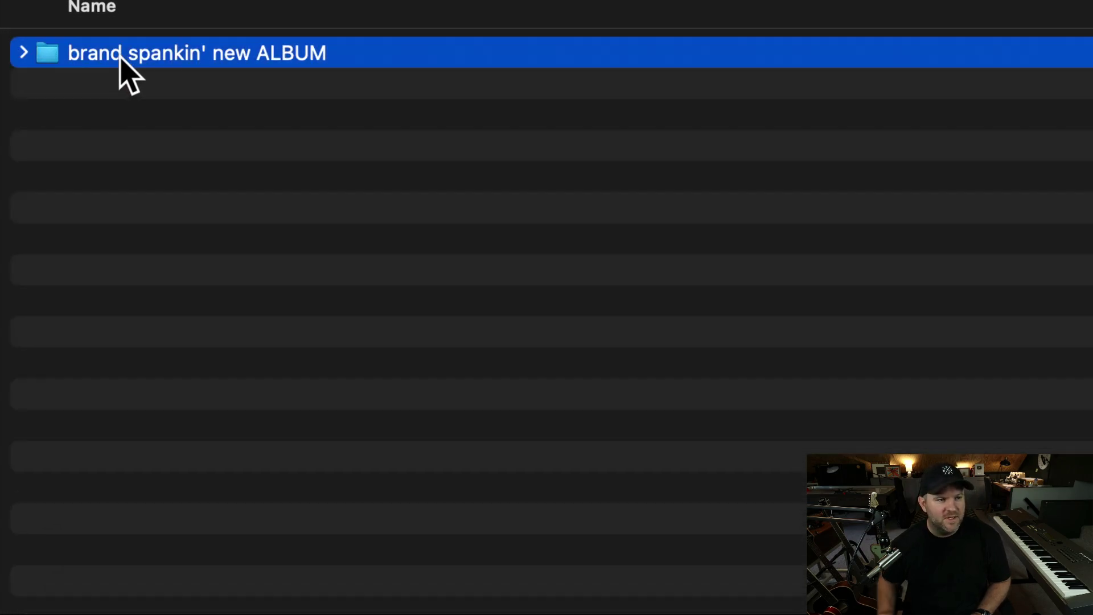
key("Right")
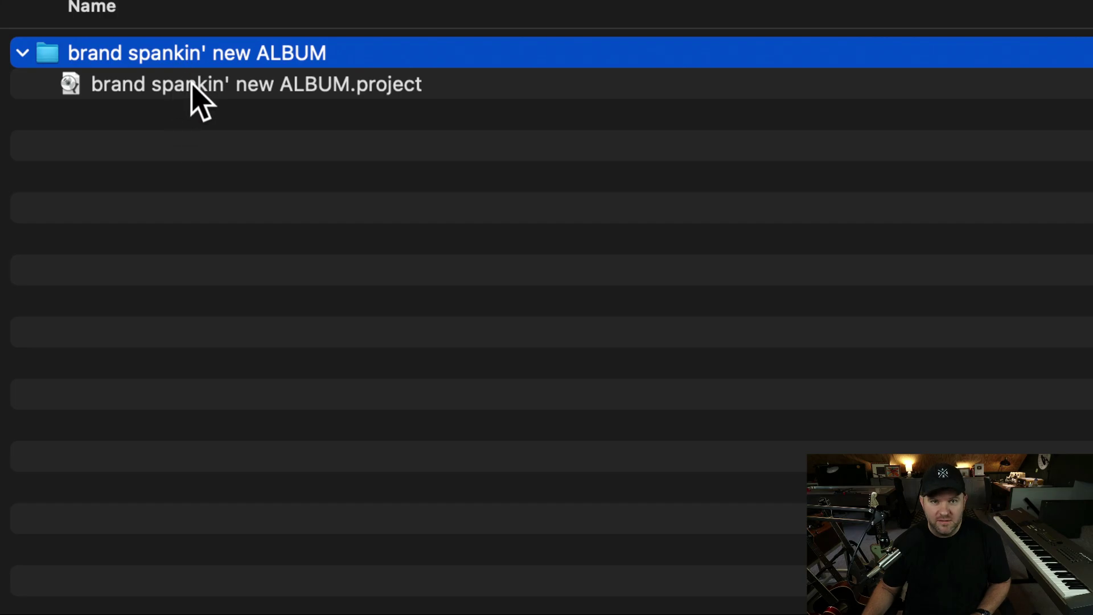
key("super+Up")
key("super+Up")
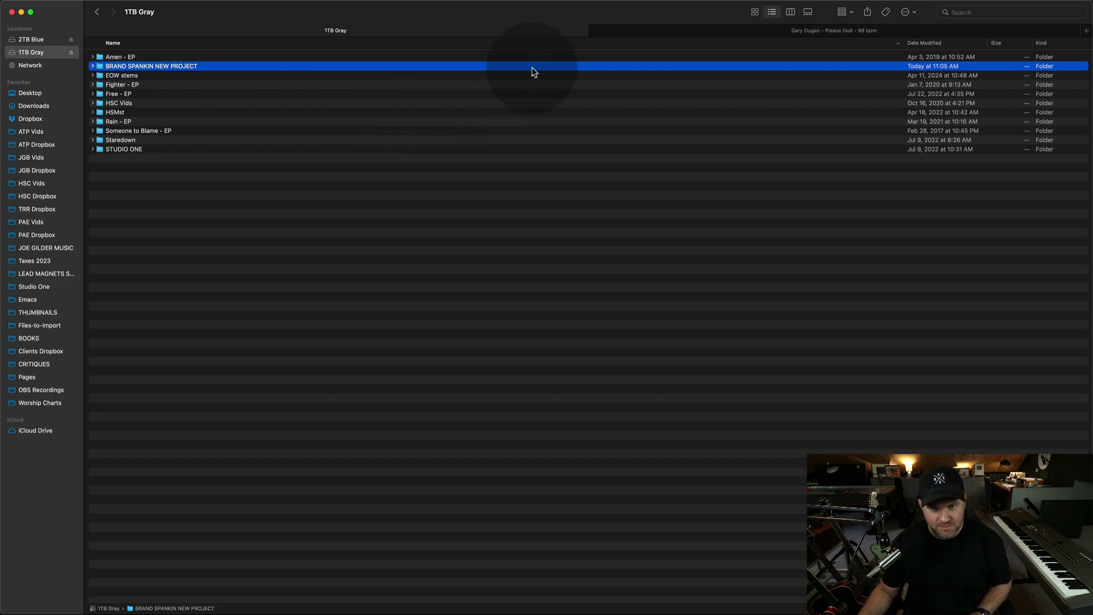
left_click(660, 34)
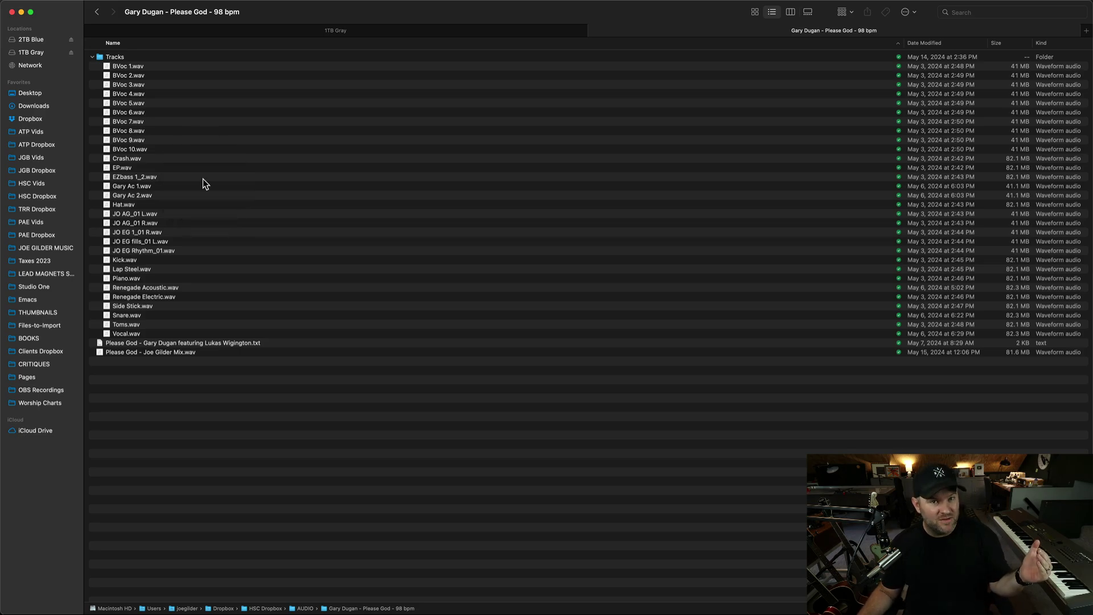
left_click(344, 31)
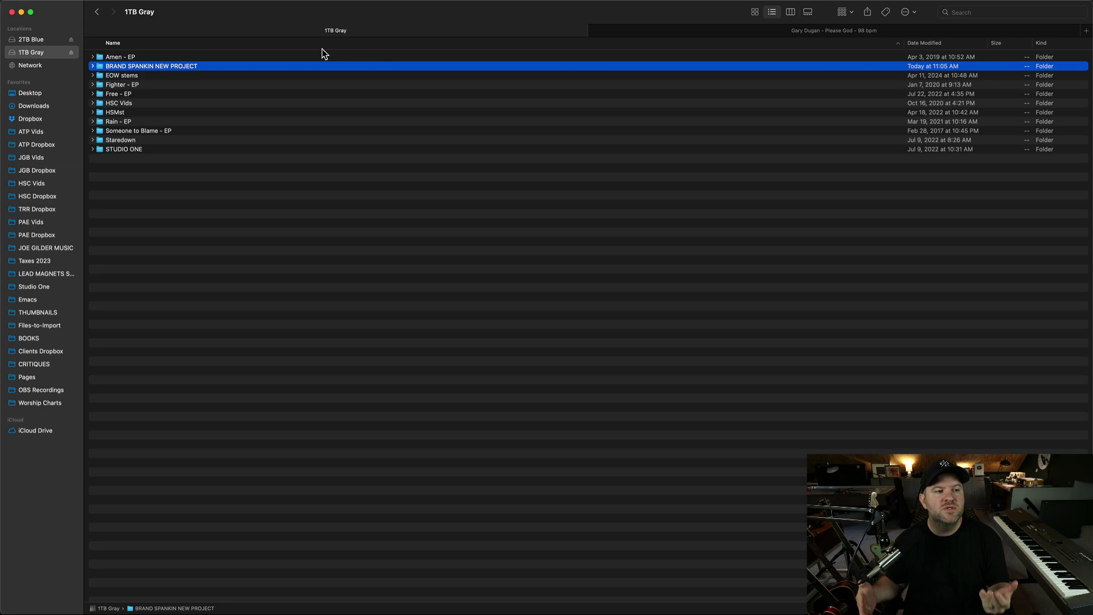
left_click(720, 31)
left_click(164, 60)
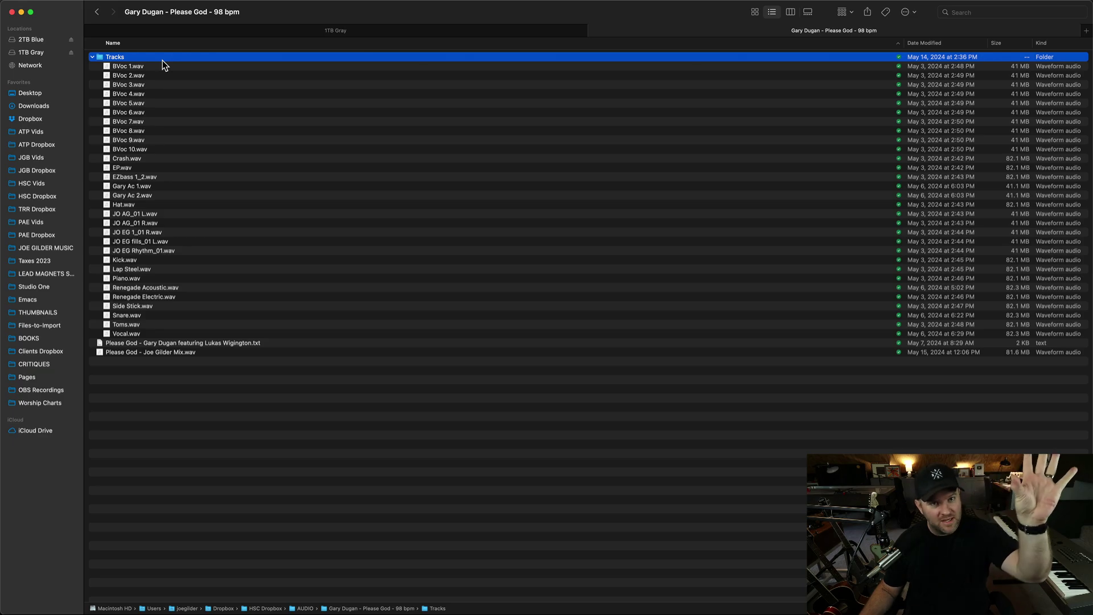
left_click(206, 32)
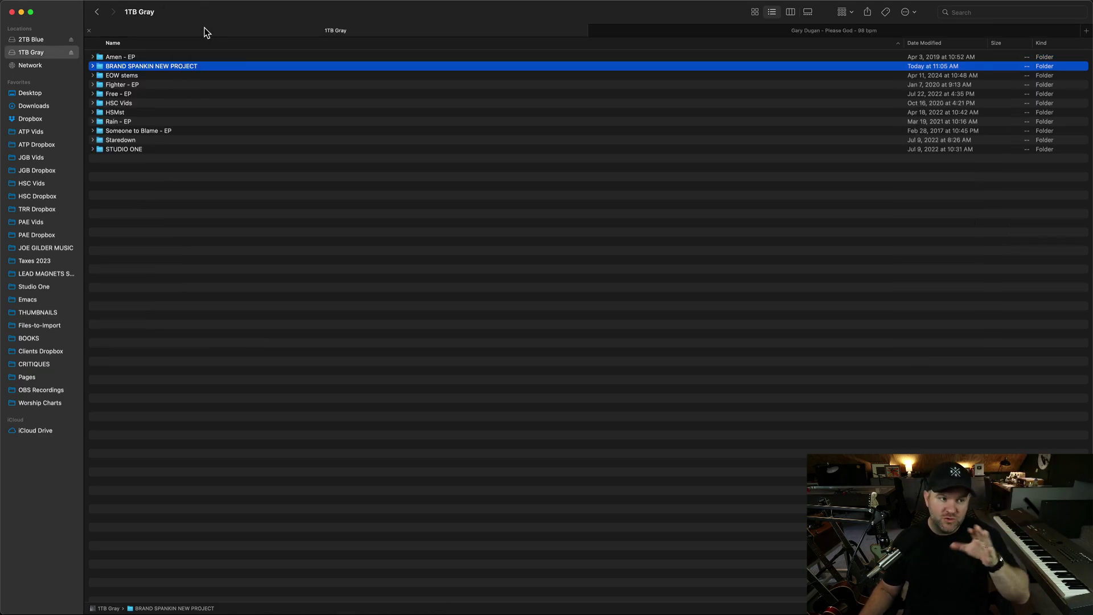
left_click(703, 33)
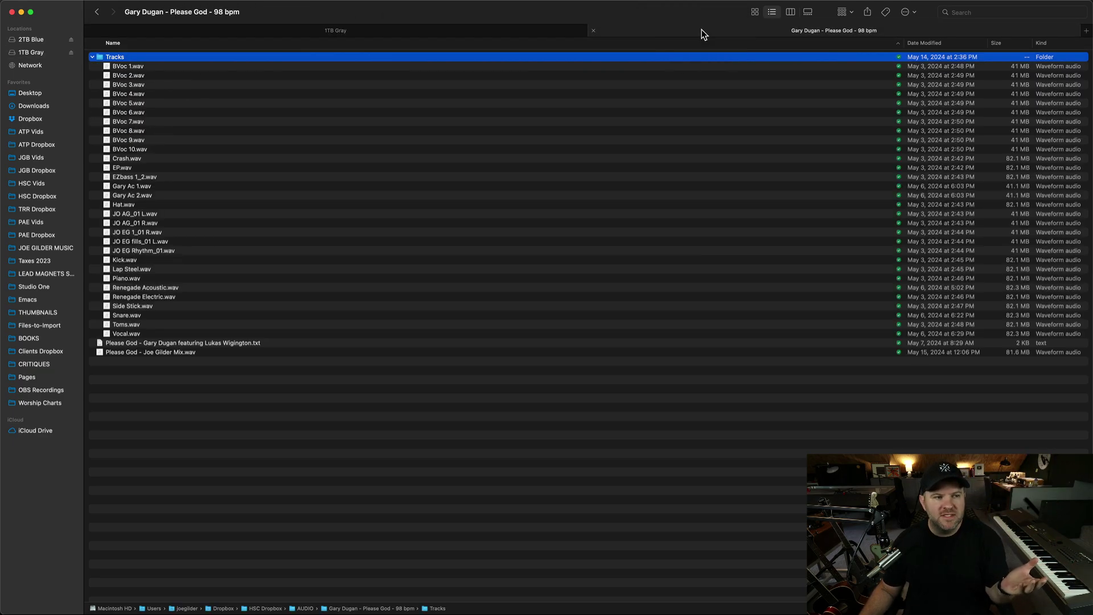
key("Left")
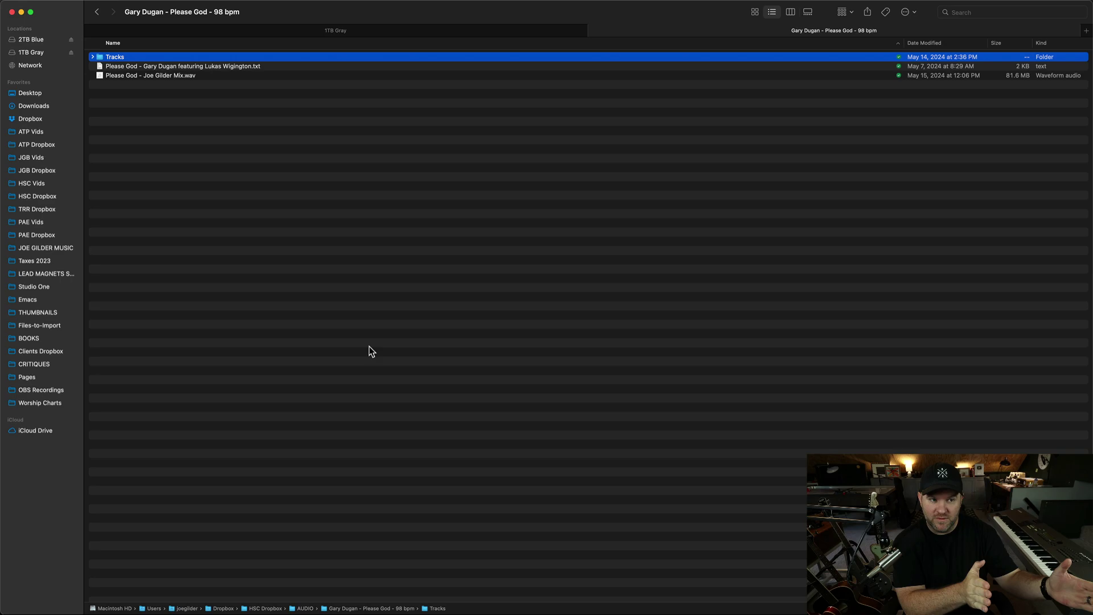
left_click(359, 31)
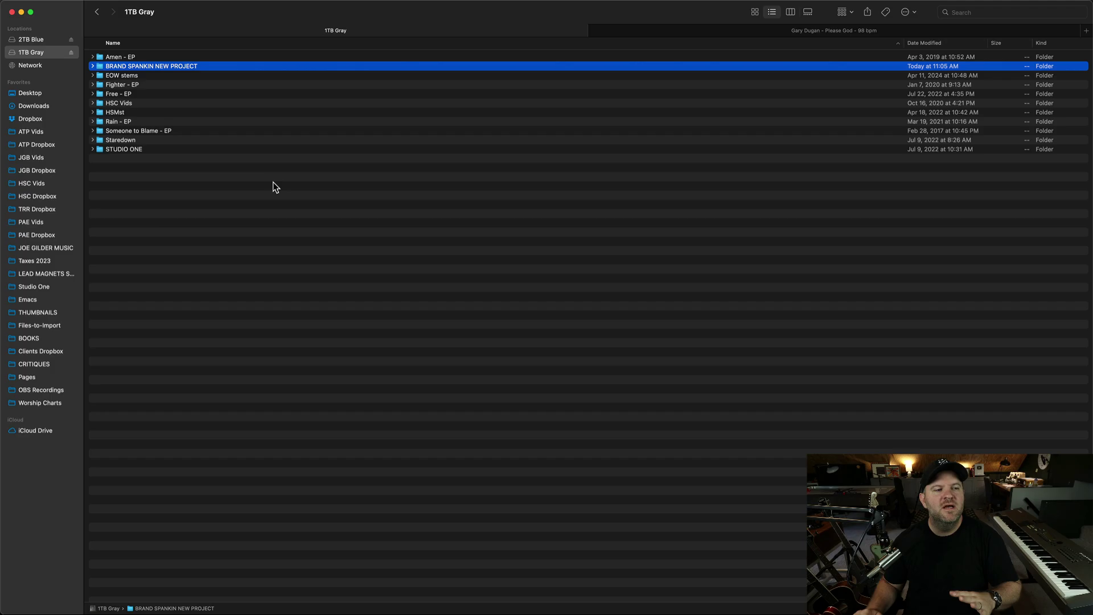
Step: Back in Finder, expand the 1TB Gray drive and open its STUDIO ONE folder
key("super+Tab")
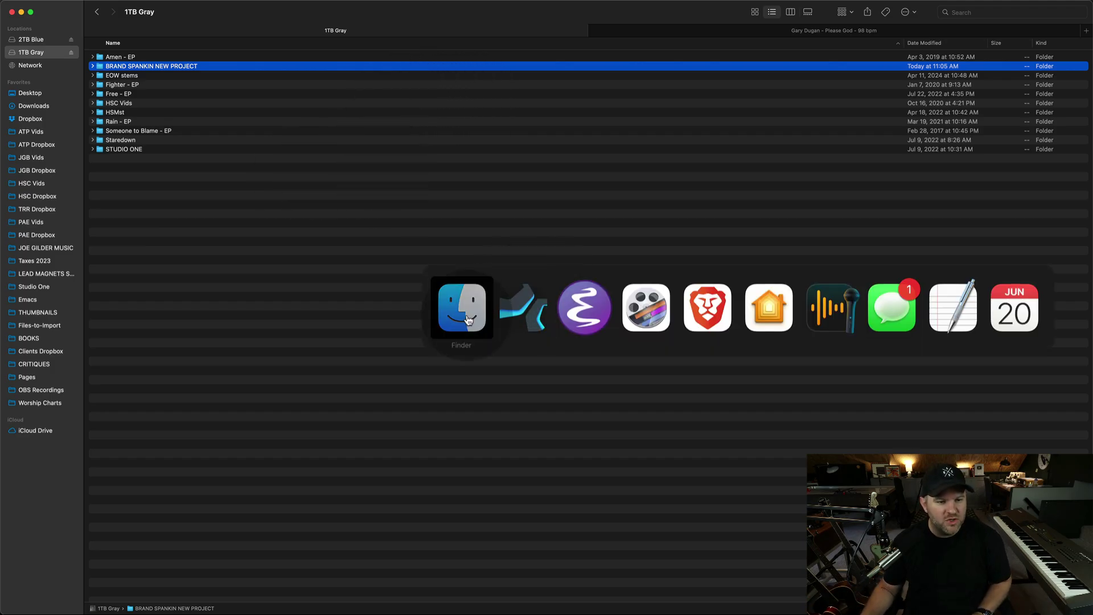
key("super+Tab")
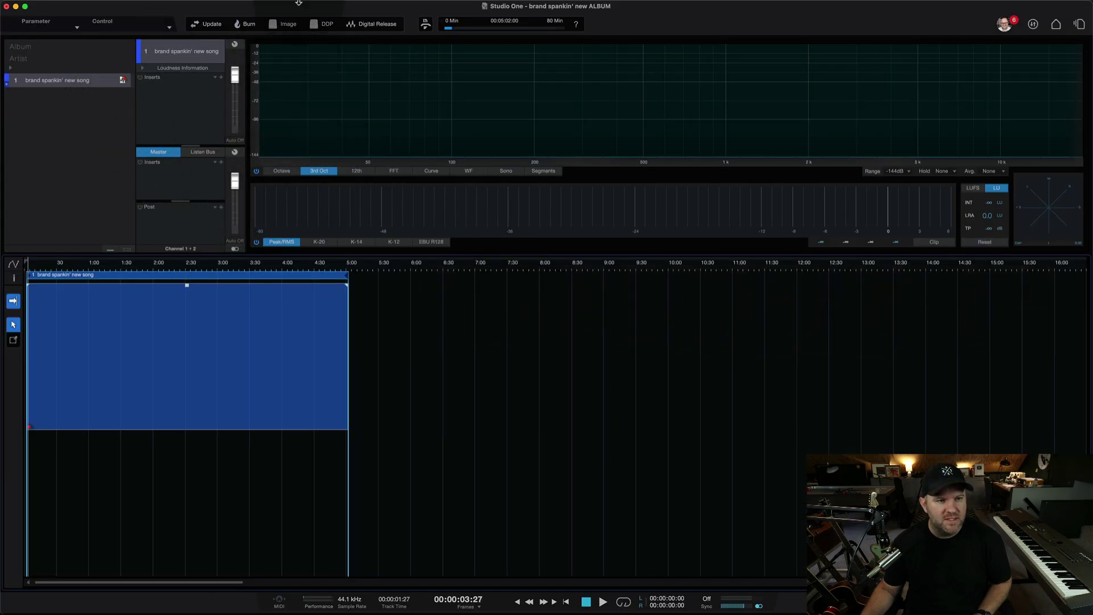
key("super+Tab")
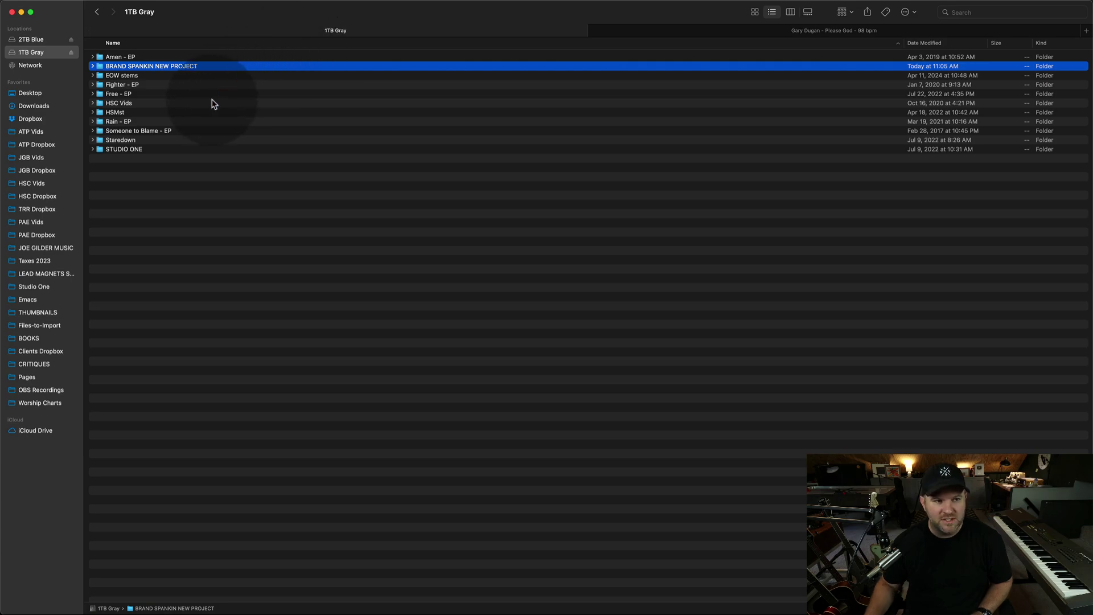
key("Down")
key("Up")
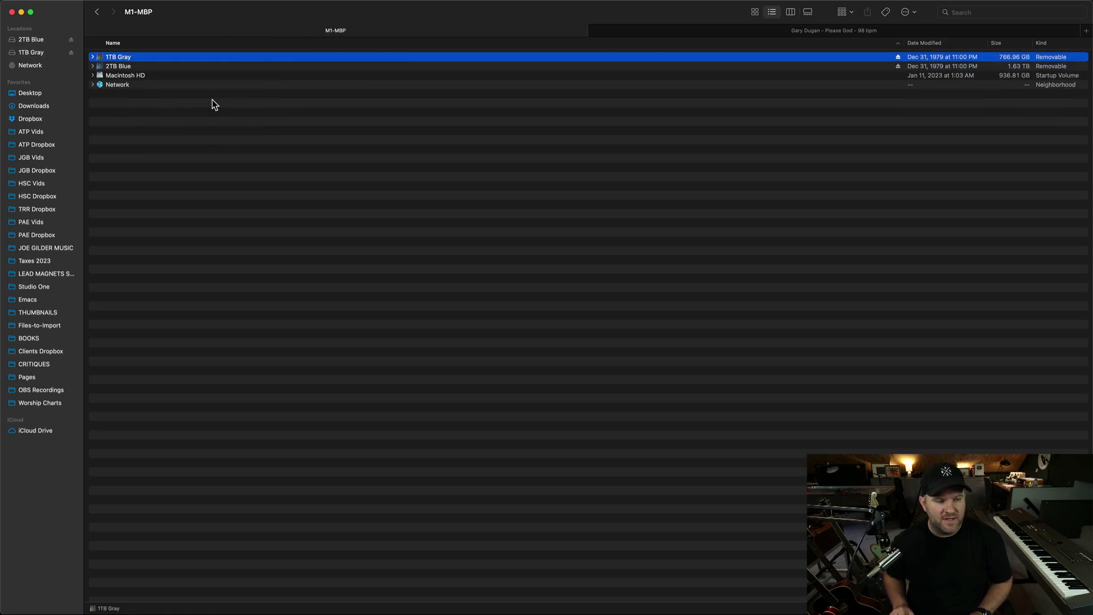
key("Right")
key("Down")
key("Down")
key("Down")
key("Down")
key("Down")
key("Down")
key("Down")
key("Down")
key("Down")
key("Down")
key("Down")
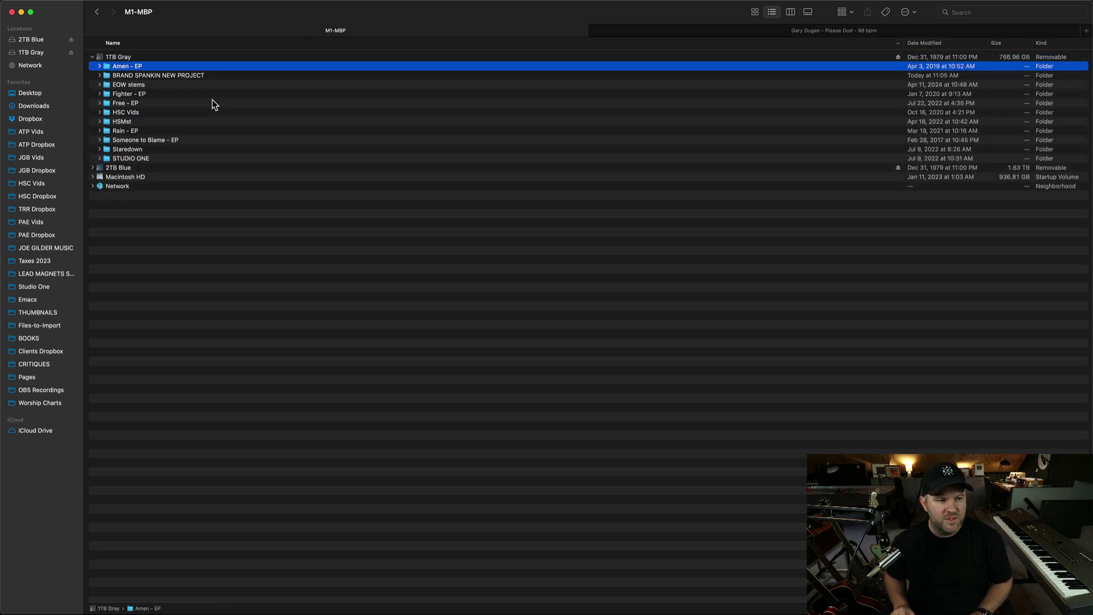
key("super+Down")
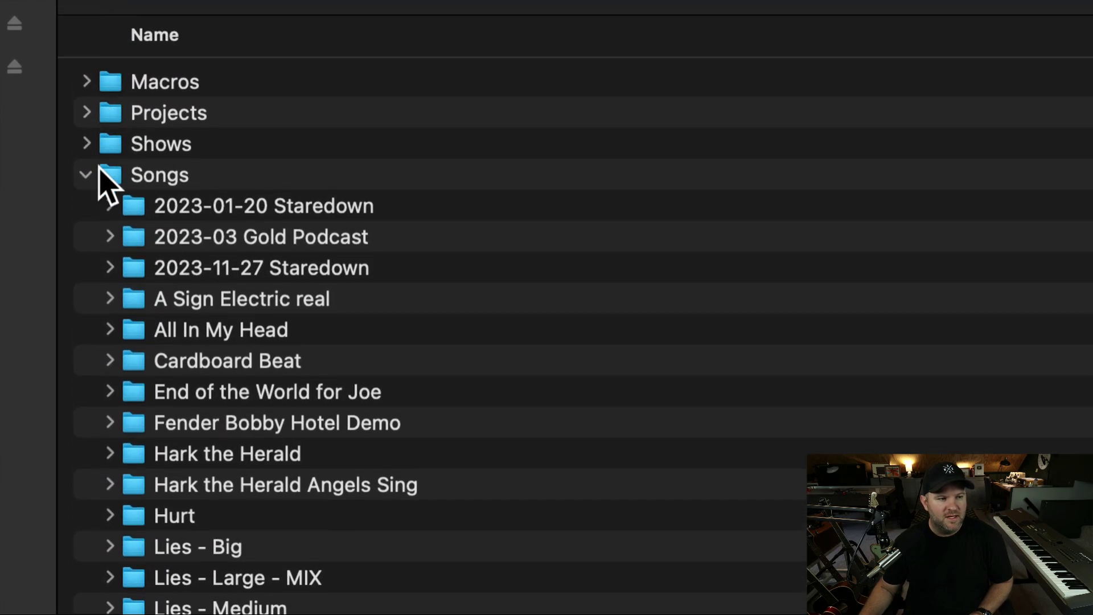
Step: Expand and collapse the Projects and Songs folders to inspect their default subfolders
left_click(106, 152)
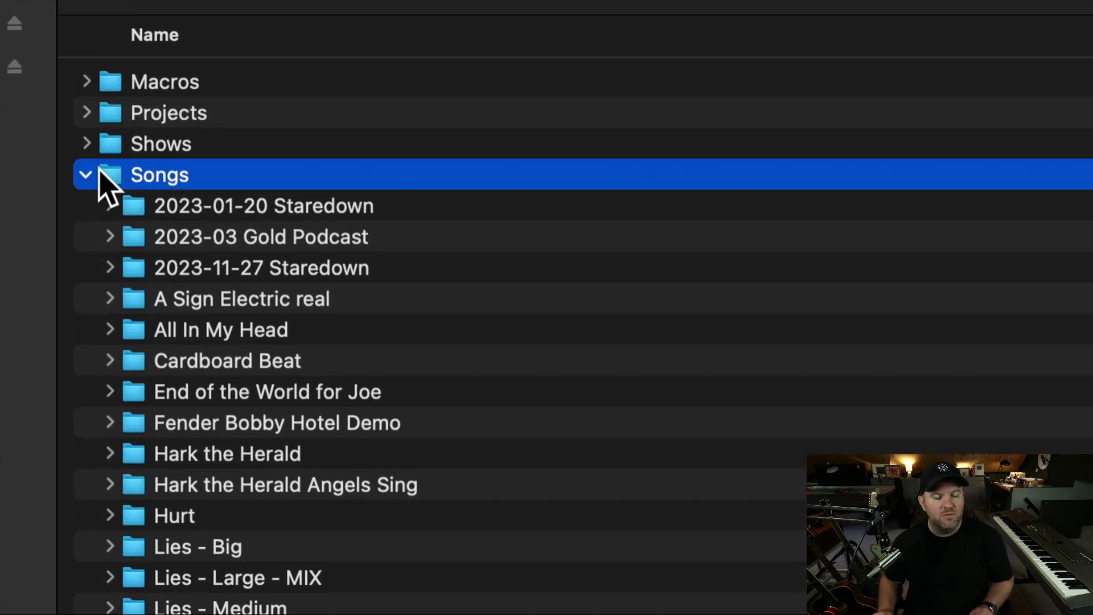
key("Left")
key("Up")
key("Up")
key("Right")
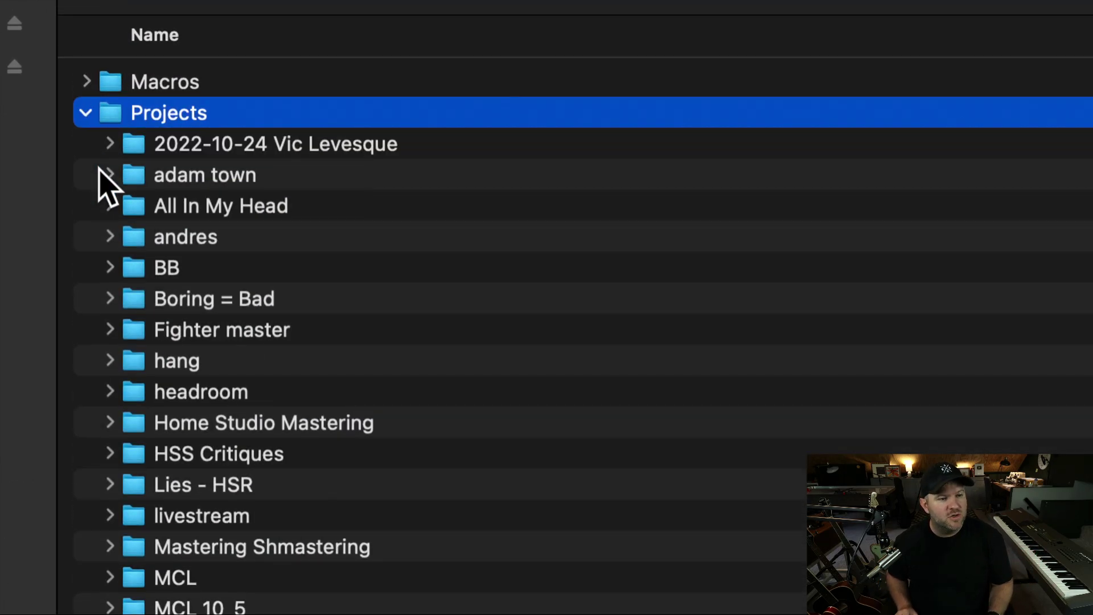
key("Left")
key("Down")
key("Down")
key("Right")
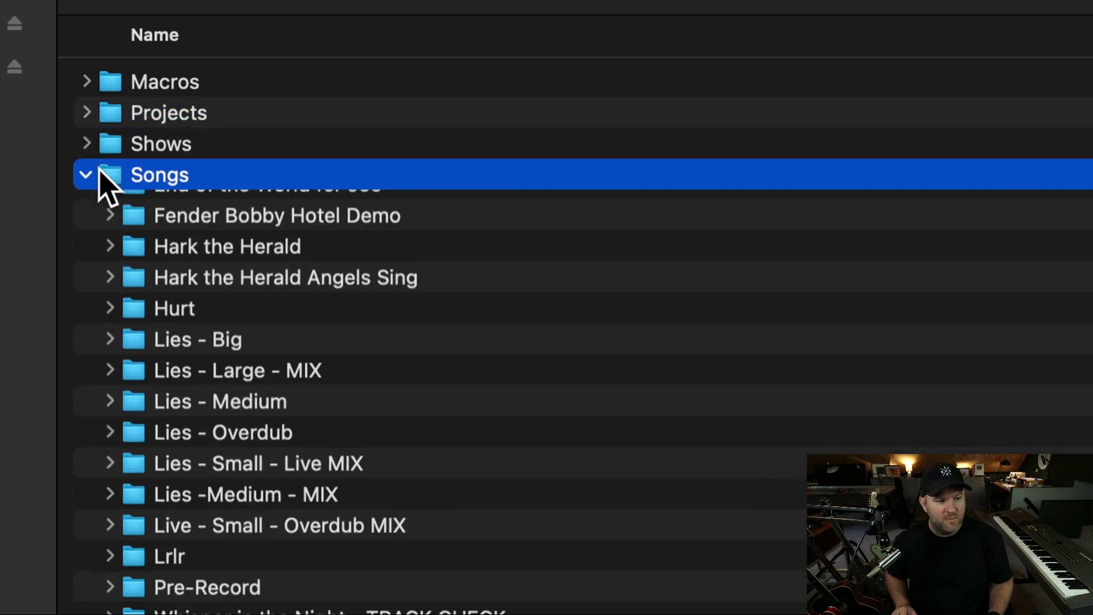
key("Left")
key("Up")
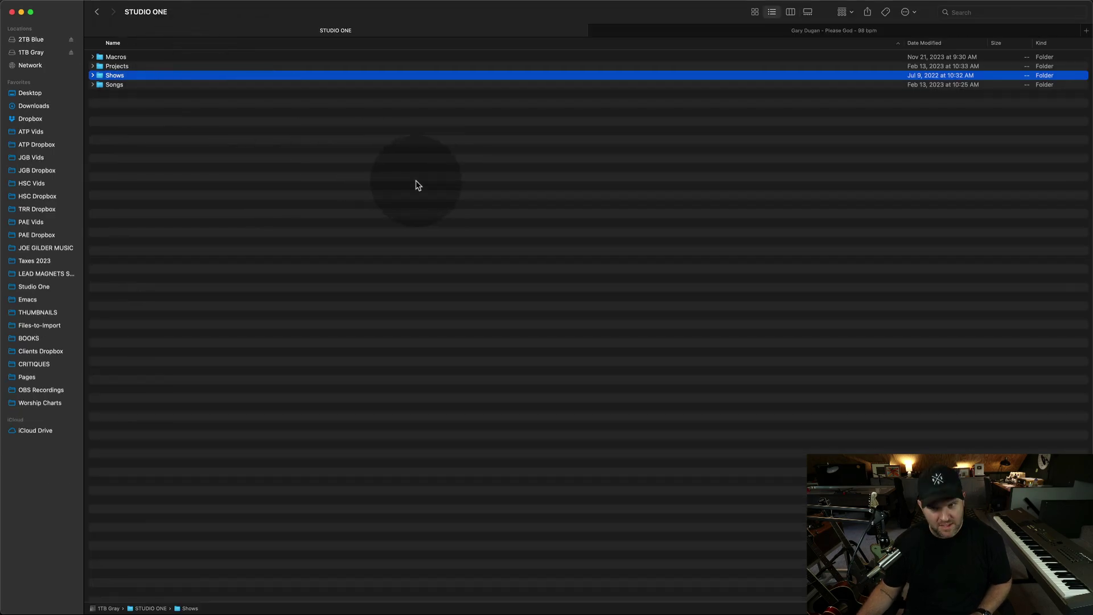
left_click(165, 86)
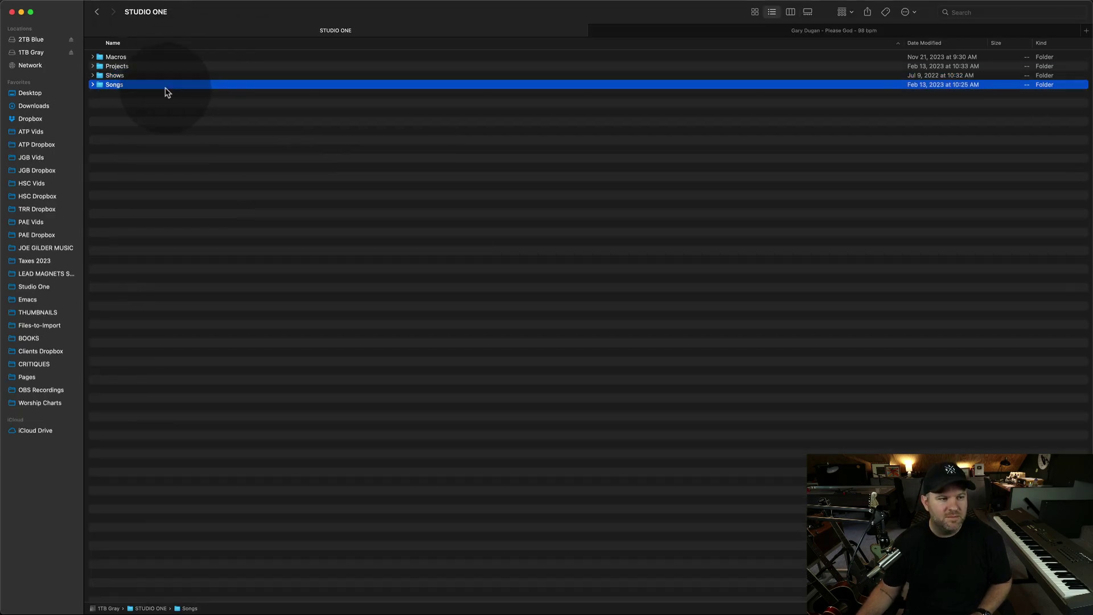
left_click(167, 102)
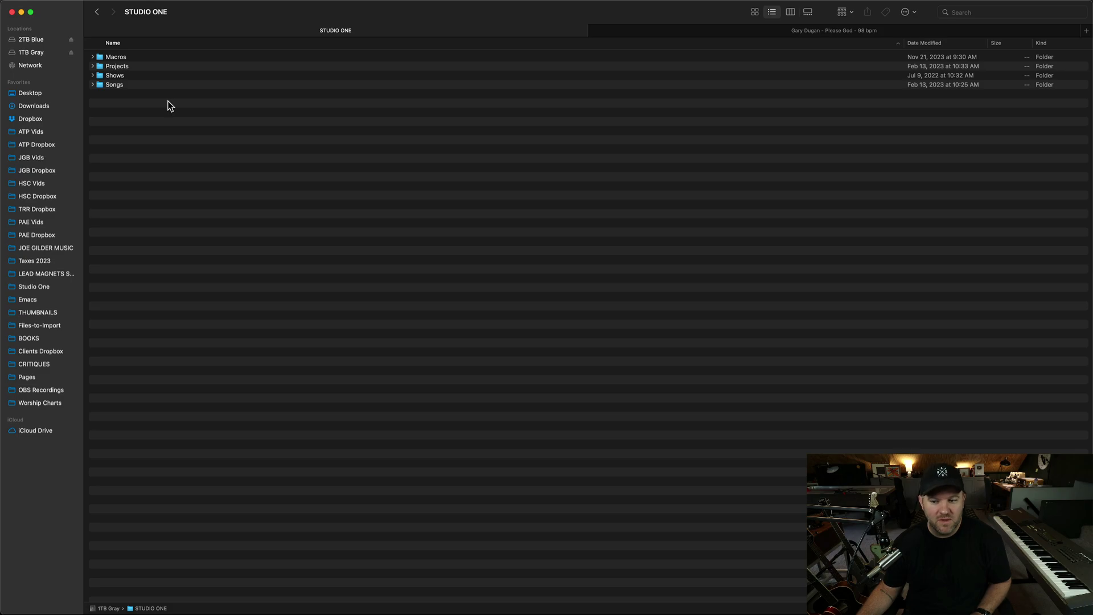